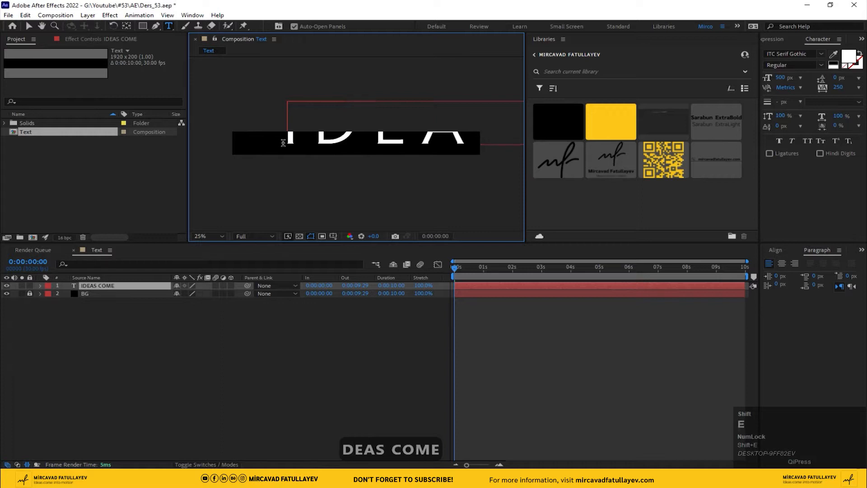
Complete the title text so it reads "IDEAS COME INTO MOTION"
{"action": "type", "text": "INTO"}
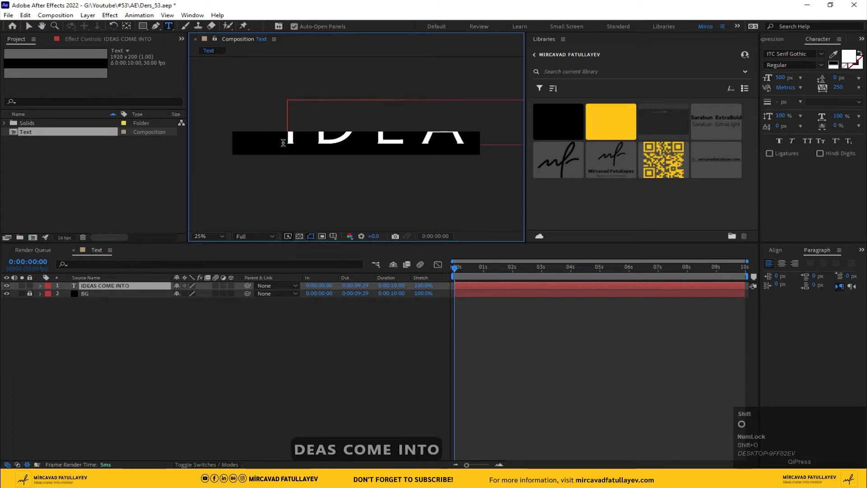
{"action": "type", "text": " MOTION"}
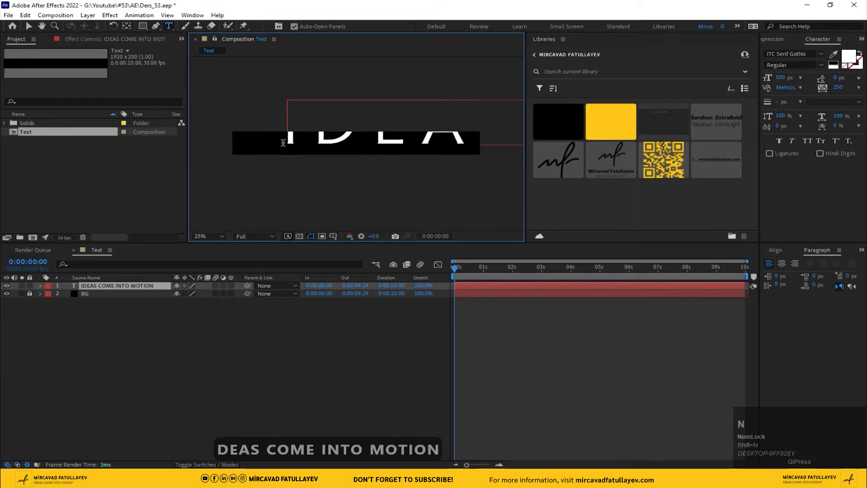
Set the whole title's tracking to 0 and its font size to 150 px
{"action": "key", "text": "ctrl+a"}
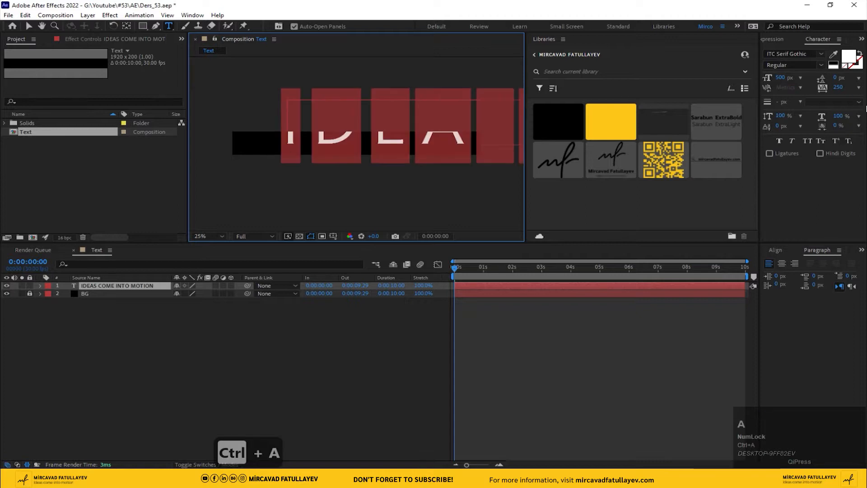
{"action": "left_click", "coordinate": [859, 87]}
{"action": "left_click", "coordinate": [827, 163]}
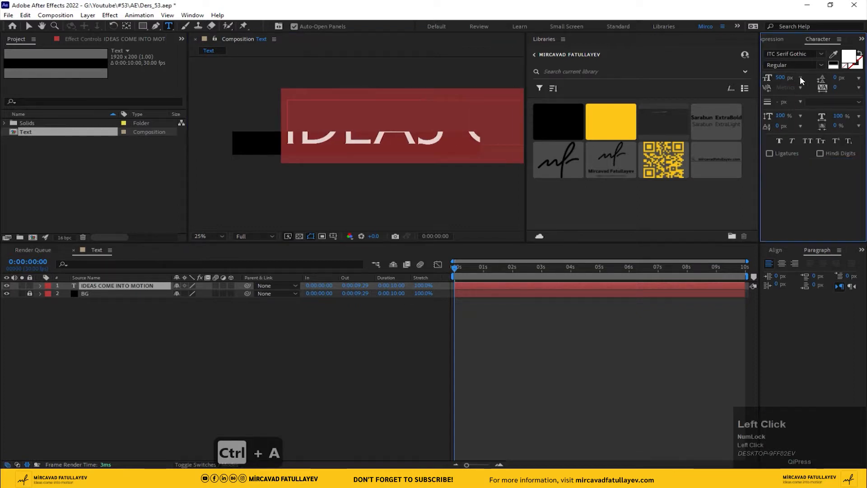
{"action": "type", "text": "150"}
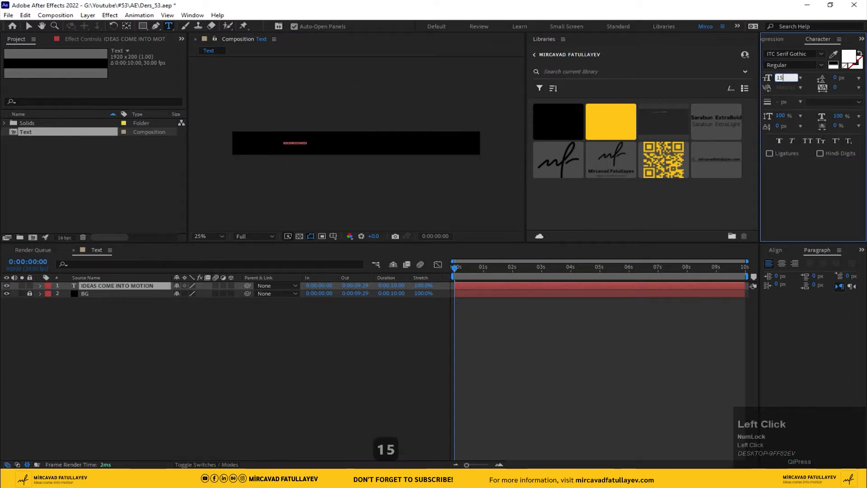
{"action": "key", "text": "Return"}
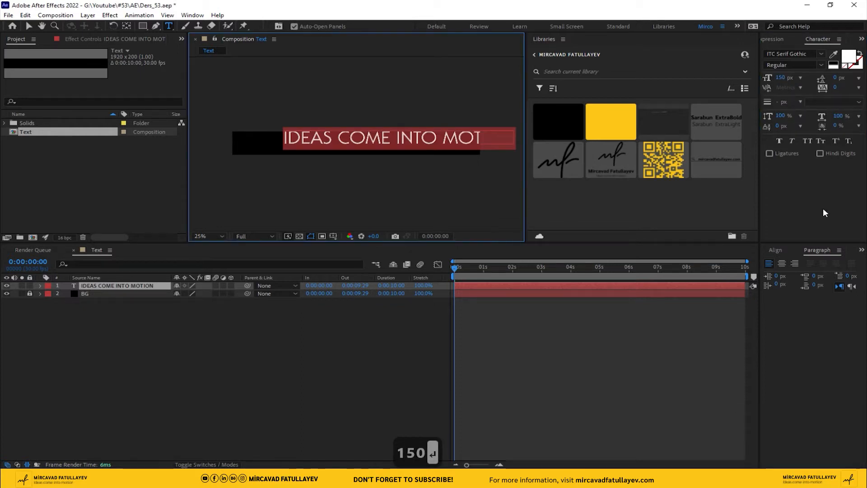
Style the title in Sarabun ExtraBold with Faux Bold and All Caps enabled
{"action": "left_click", "coordinate": [778, 142]}
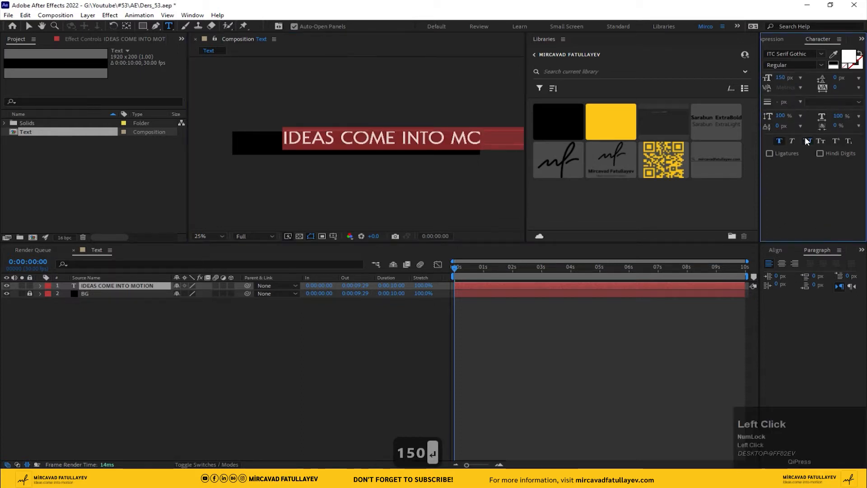
{"action": "left_click", "coordinate": [796, 54]}
{"action": "type", "text": "saran"}
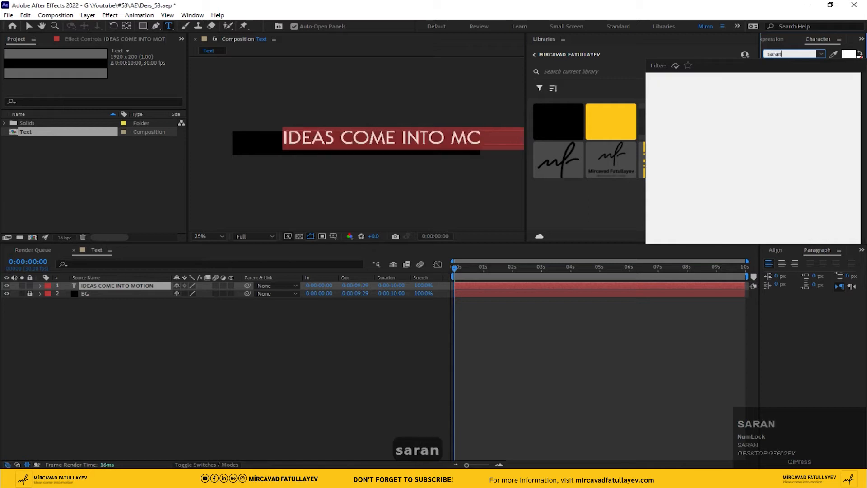
{"action": "key", "text": "BackSpace"}
{"action": "type", "text": "bun"}
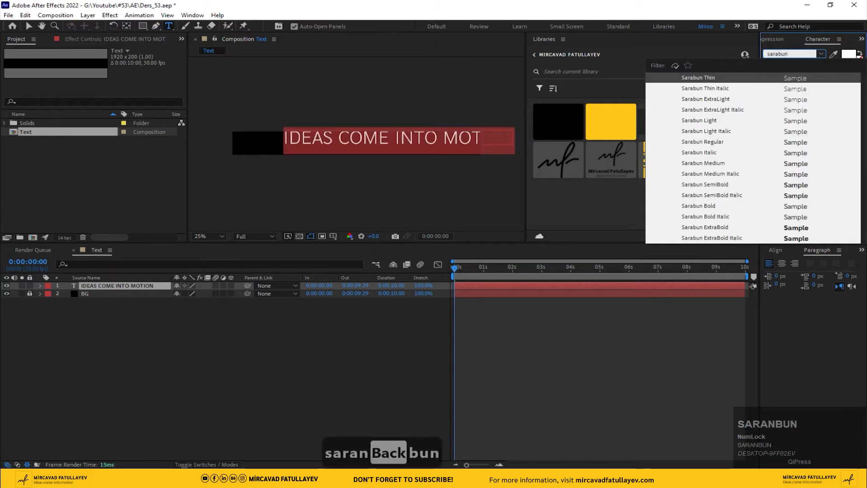
{"action": "left_click", "coordinate": [701, 229]}
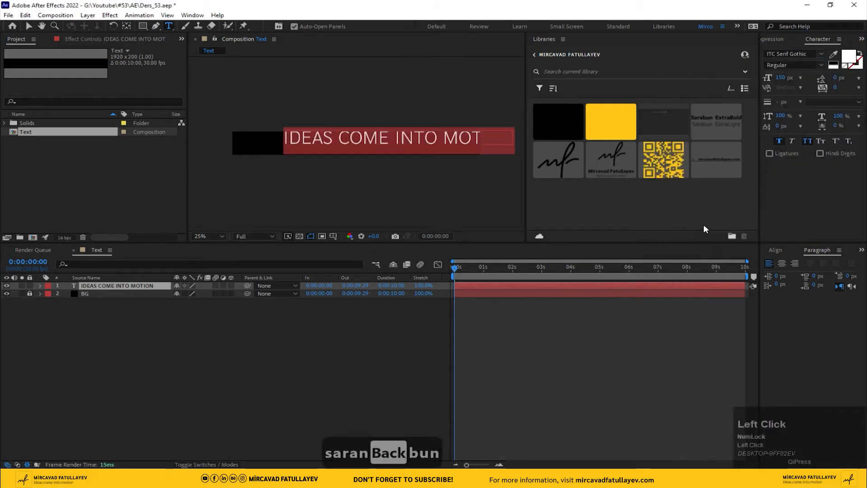
Reduce the title's font size to 130 px and centre the layer horizontally in the composition
{"action": "left_click", "coordinate": [775, 253]}
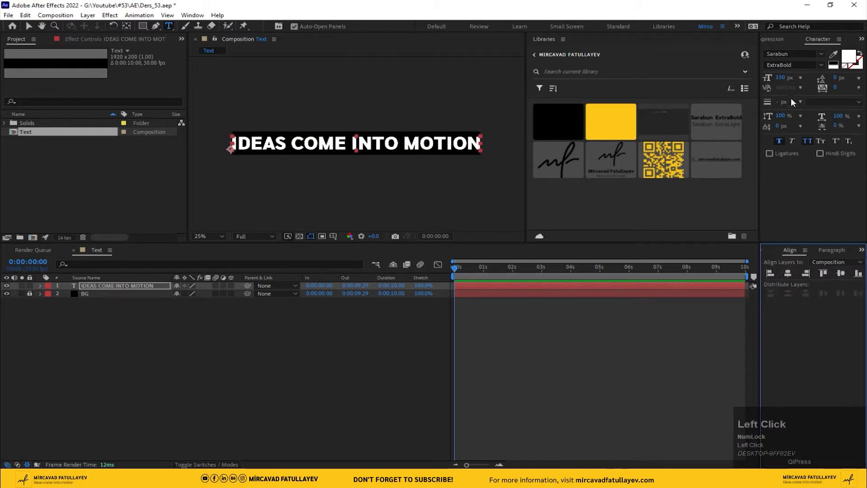
{"action": "left_click", "coordinate": [781, 78]}
{"action": "type", "text": "130"}
{"action": "key", "text": "Return"}
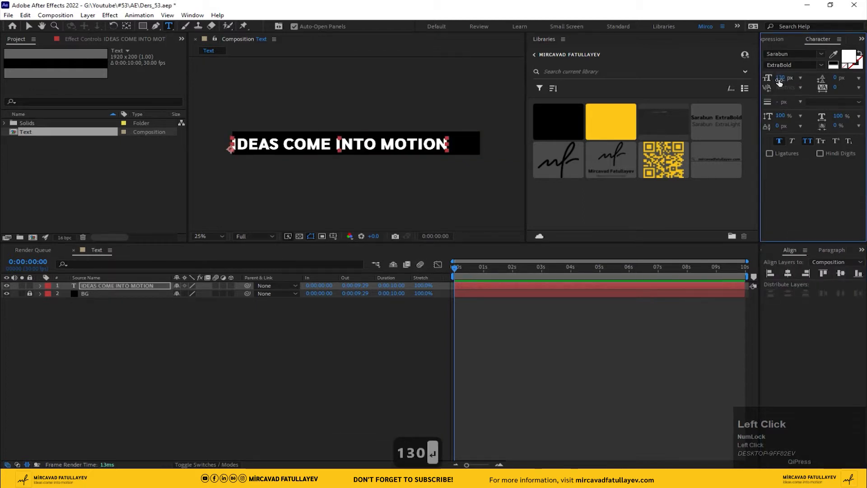
{"action": "left_click", "coordinate": [788, 273]}
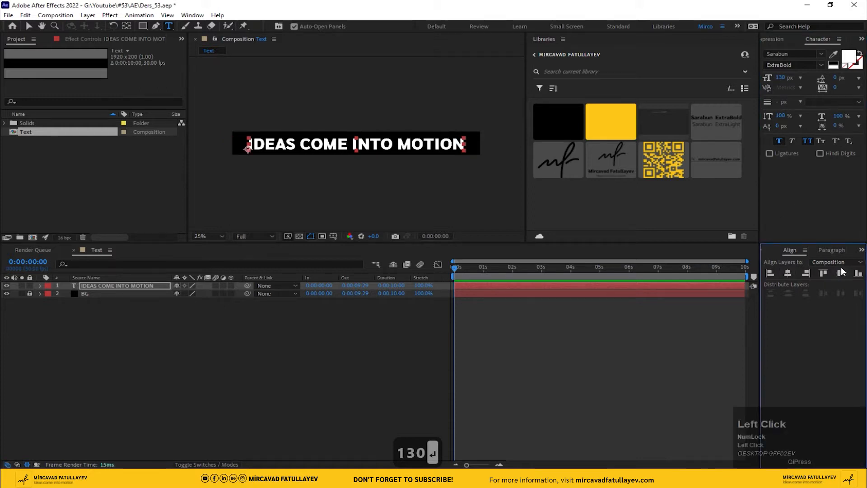
{"action": "left_click", "coordinate": [322, 310]}
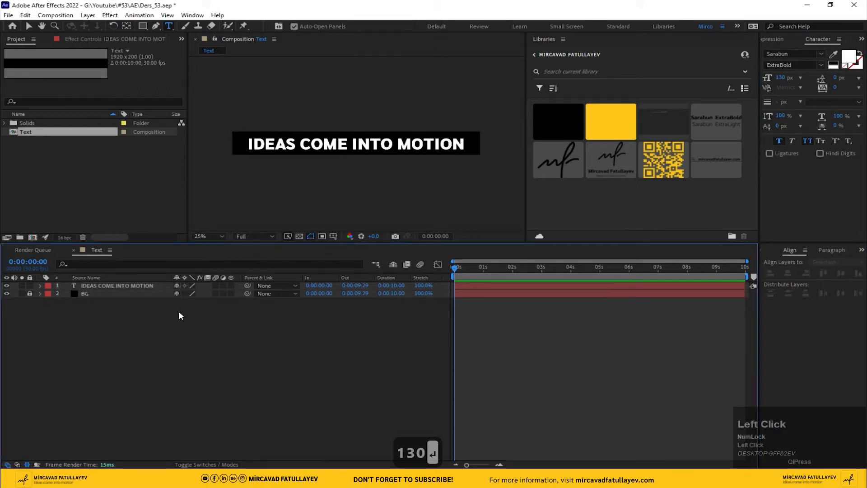
Create a new composition named "Text_animation" with a height of 1080 px, keeping the 1920 px width
{"action": "left_click", "coordinate": [131, 200]}
{"action": "left_click", "coordinate": [55, 15]}
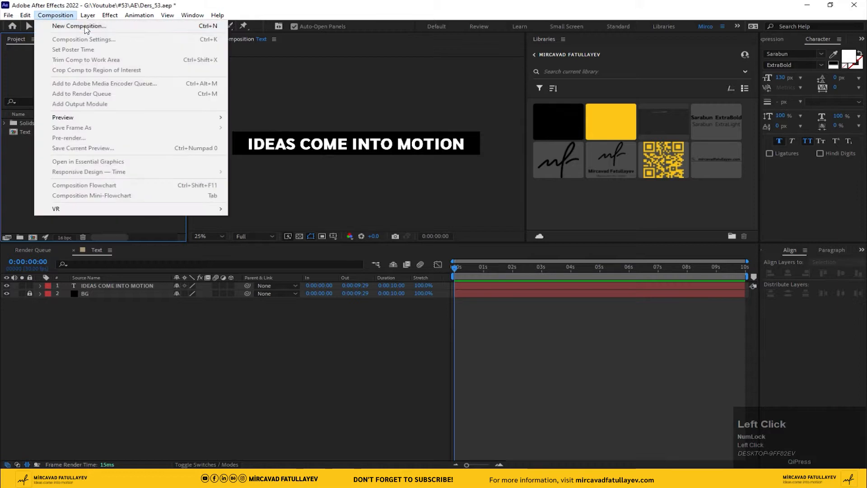
{"action": "left_click", "coordinate": [68, 25]}
{"action": "left_click", "coordinate": [382, 177]}
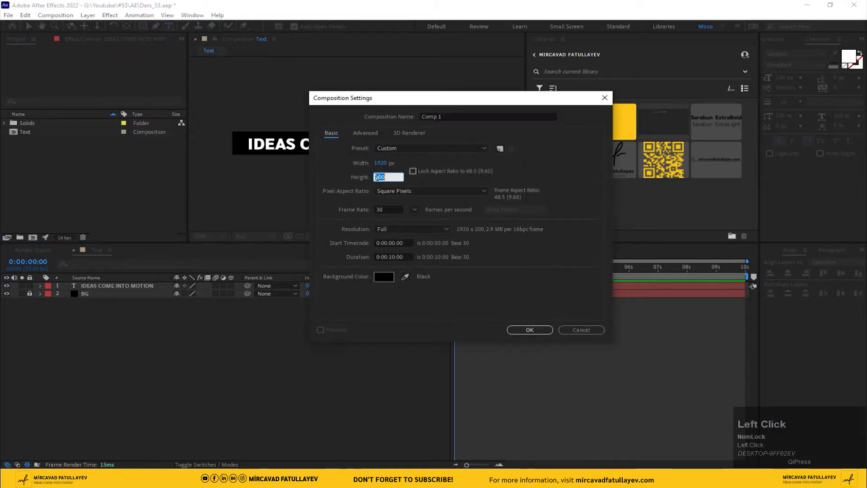
{"action": "type", "text": "1080"}
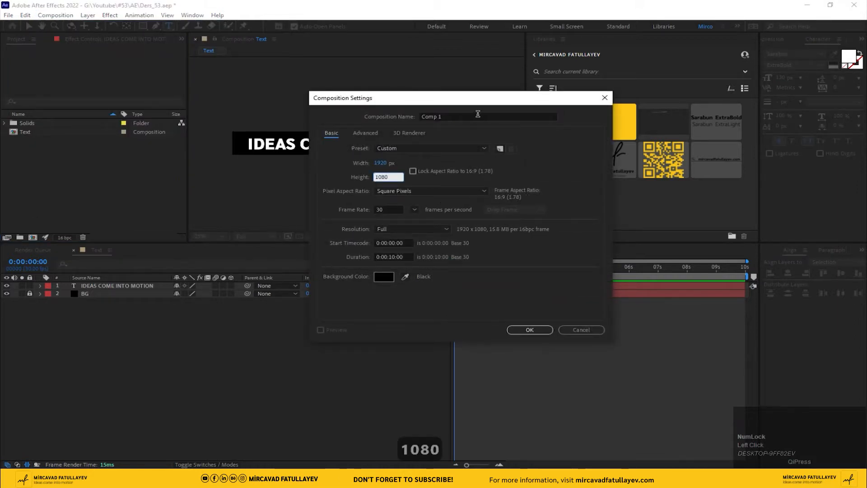
{"action": "left_click", "coordinate": [478, 114]}
{"action": "type", "text": "Tex"}
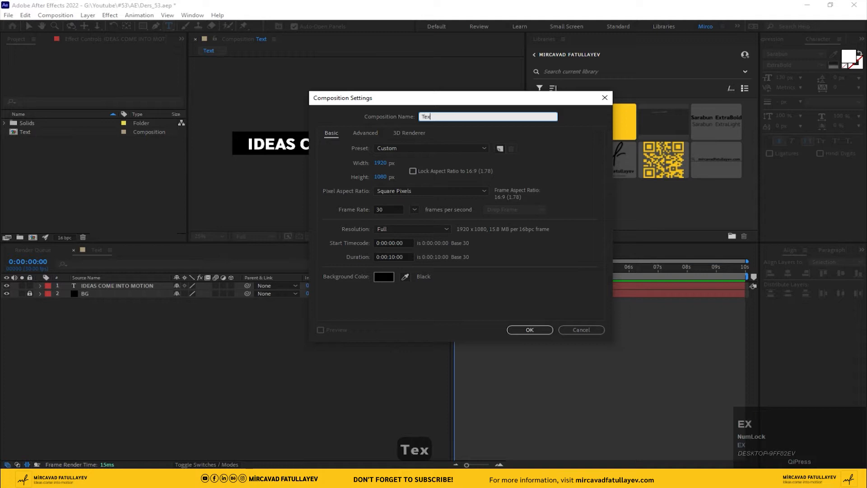
{"action": "type", "text": "t_ani"}
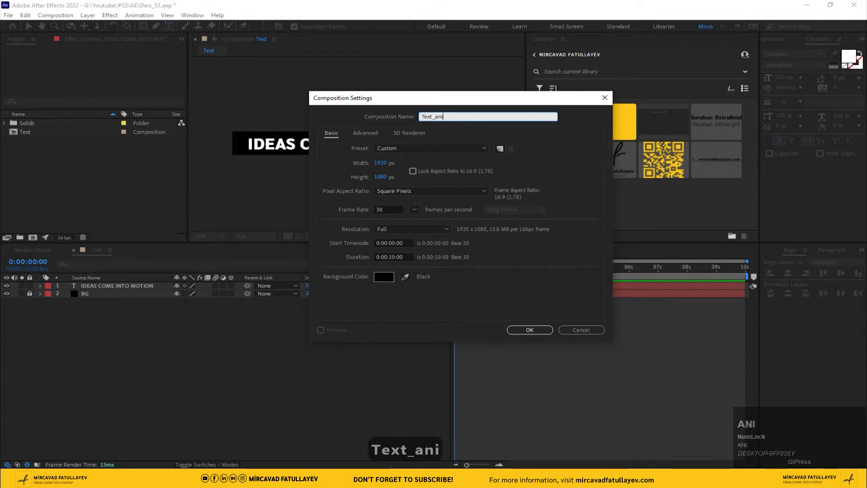
{"action": "type", "text": "mation"}
{"action": "key", "text": "Return"}
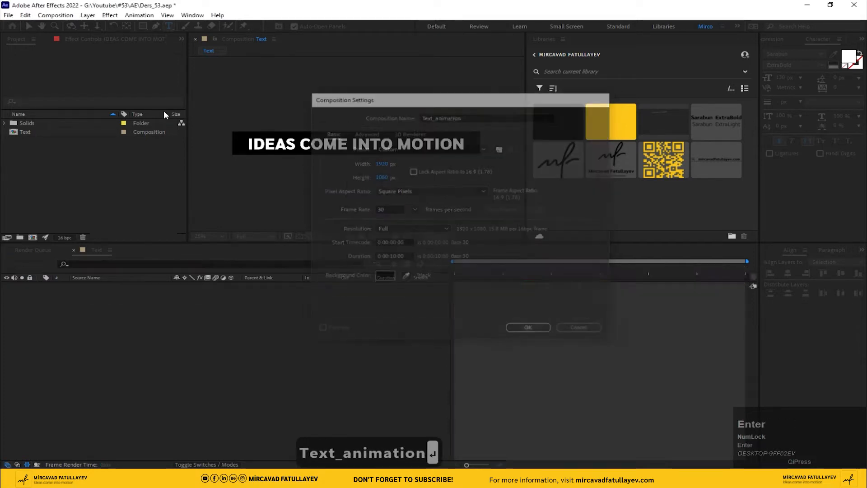
Add the Text composition as a layer in Text_animation and make it a 3D layer
{"action": "left_click", "coordinate": [105, 236]}
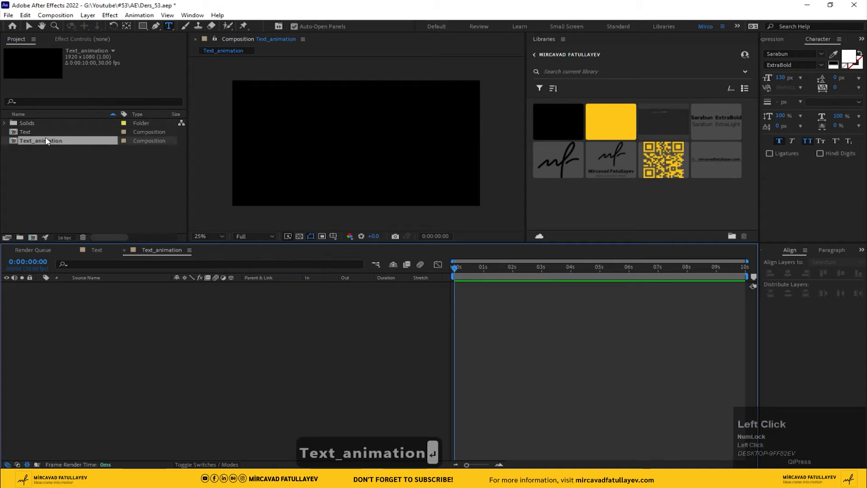
{"action": "left_click", "coordinate": [19, 134]}
{"action": "left_click_drag", "start_coordinate": [37, 134], "coordinate": [167, 317]}
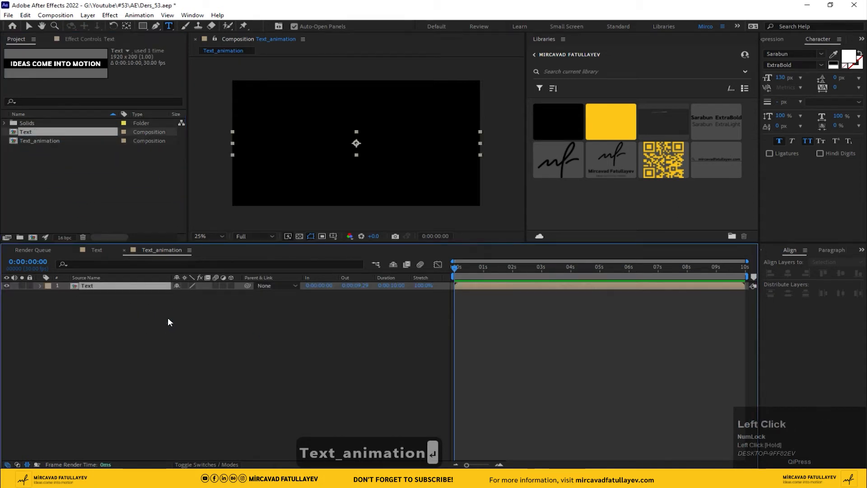
{"action": "left_click", "coordinate": [231, 286]}
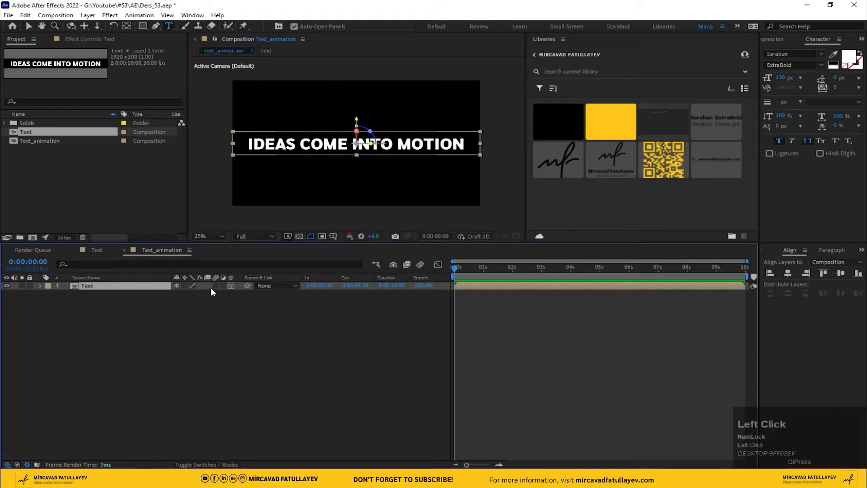
{"action": "left_click", "coordinate": [195, 309]}
{"action": "left_click", "coordinate": [104, 286]}
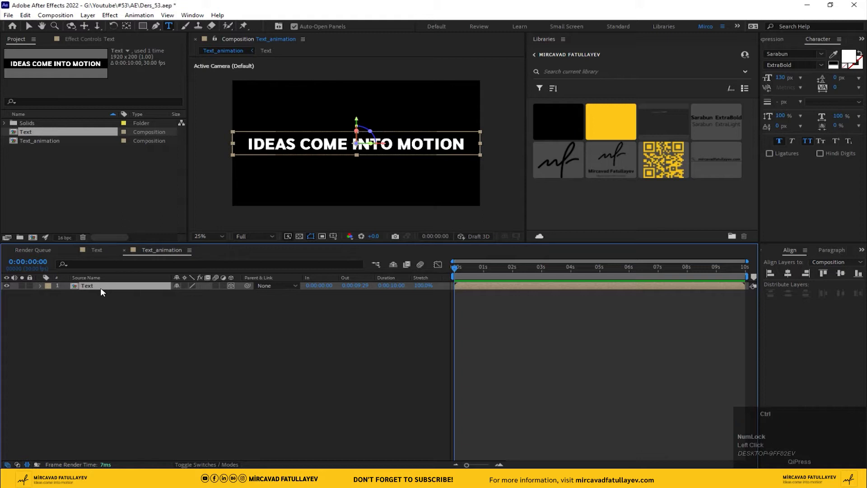
{"action": "key", "text": "ctrl+d"}
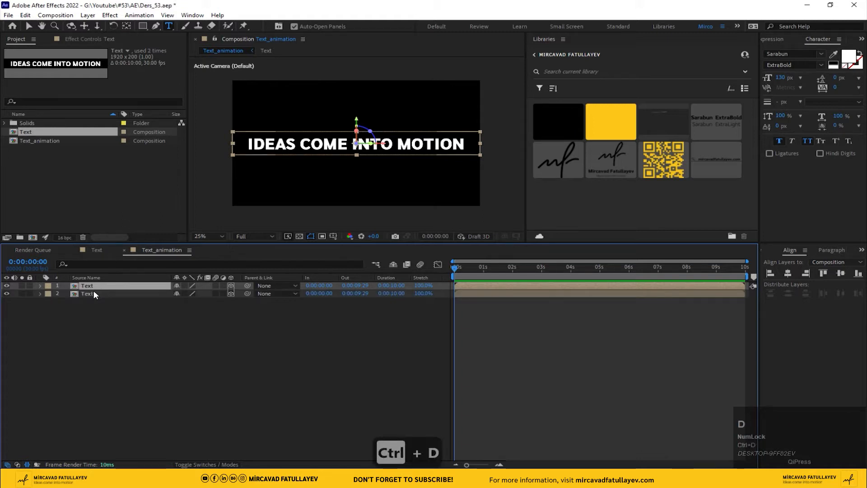
{"action": "left_click", "coordinate": [94, 294]}
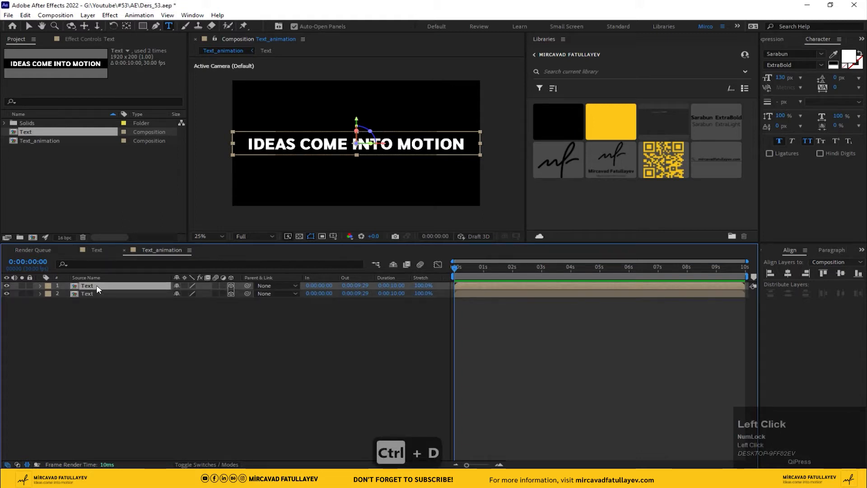
{"action": "key", "text": "Delete"}
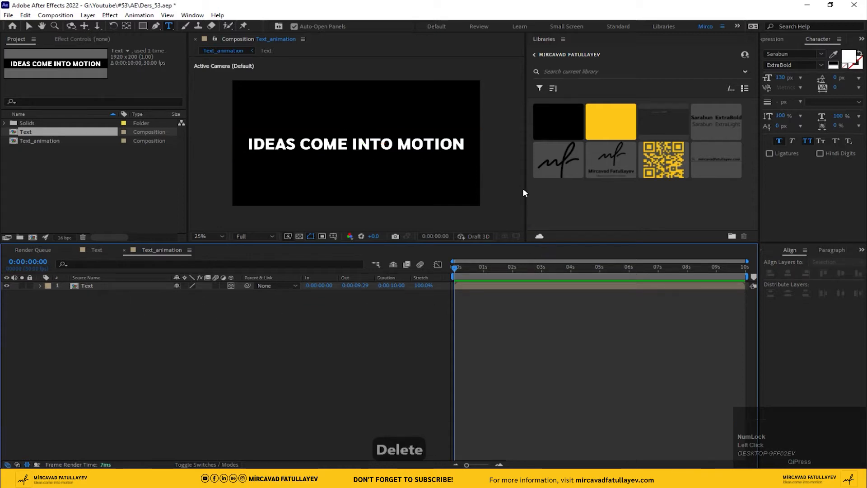
Widen the composition viewer and split it into two views, Active Camera and Top
{"action": "left_click_drag", "start_coordinate": [527, 187], "coordinate": [702, 185]}
{"action": "left_click", "coordinate": [690, 235]}
{"action": "left_click", "coordinate": [681, 255]}
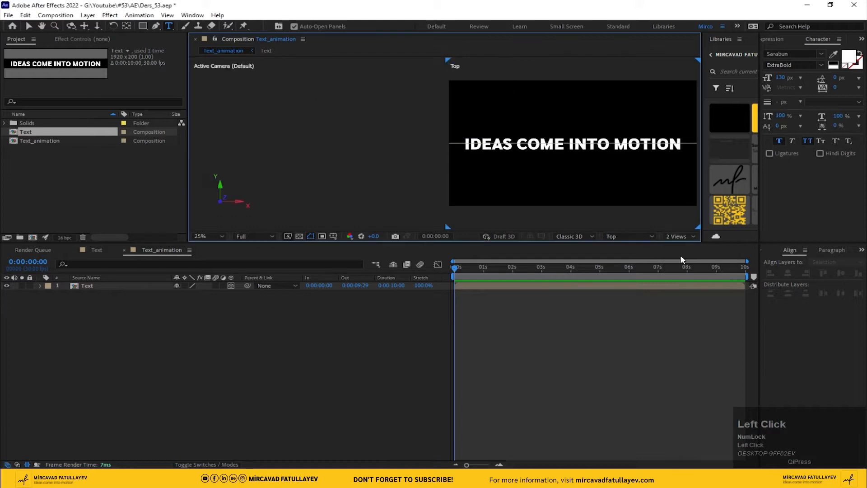
Push the Text layer back in depth by setting its Z position to 2500
{"action": "left_click", "coordinate": [122, 285]}
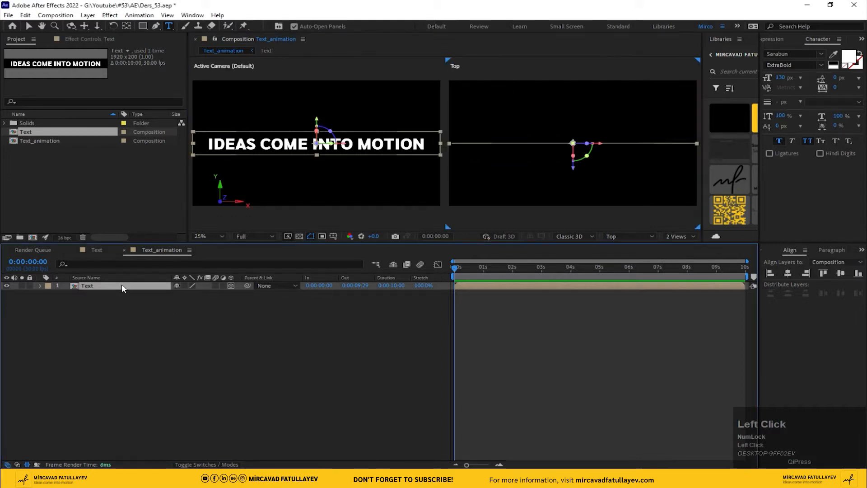
{"action": "key", "text": "p"}
{"action": "left_click_drag", "start_coordinate": [210, 294], "coordinate": [213, 294]}
{"action": "left_click", "coordinate": [213, 295]}
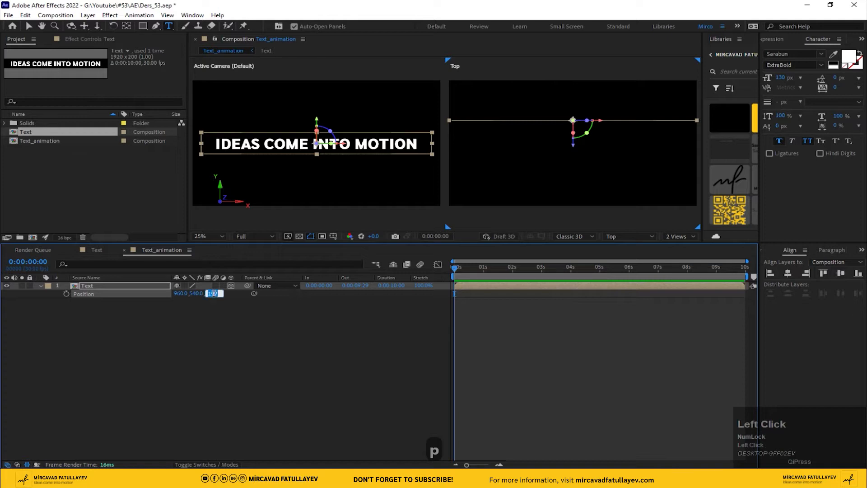
{"action": "type", "text": "2500"}
{"action": "key", "text": "Return"}
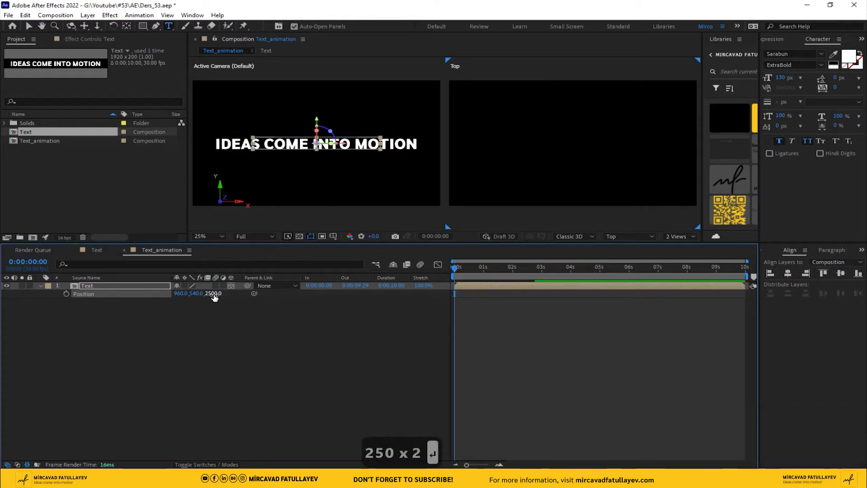
{"action": "left_click", "coordinate": [150, 352]}
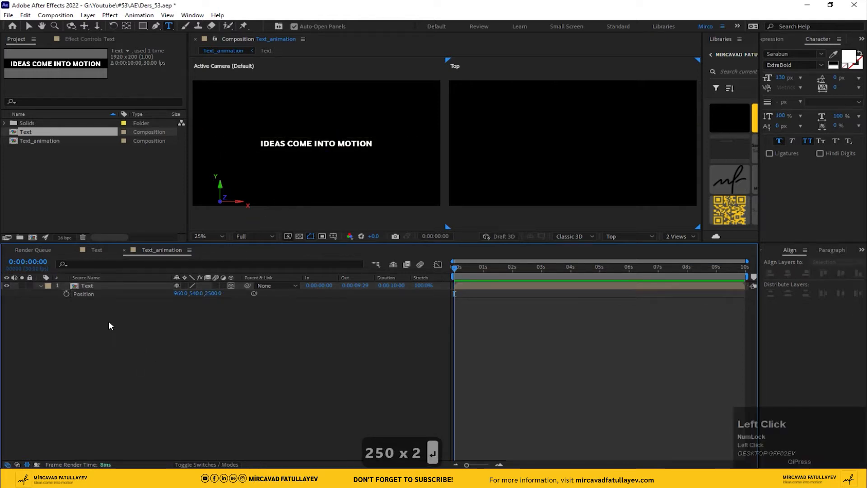
Duplicate the Text layer and offset the copy's Z position by +200, to 2700
{"action": "left_click", "coordinate": [95, 287]}
{"action": "key", "text": "ctrl+d"}
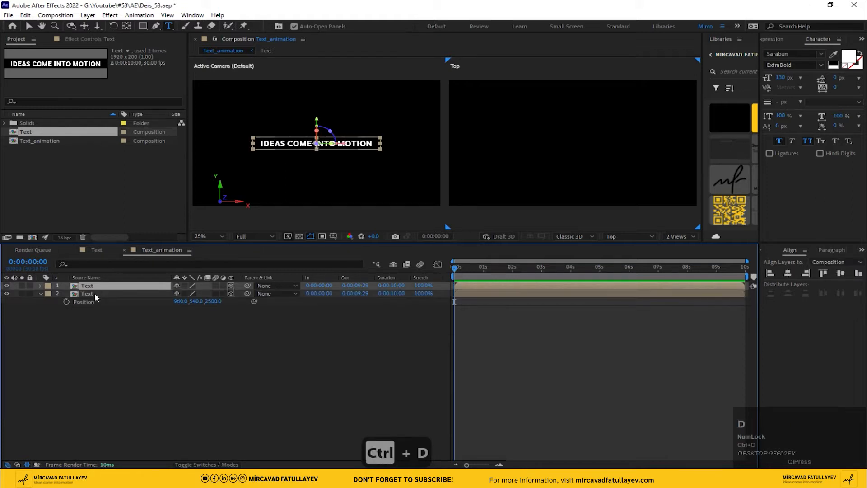
{"action": "key", "text": "p"}
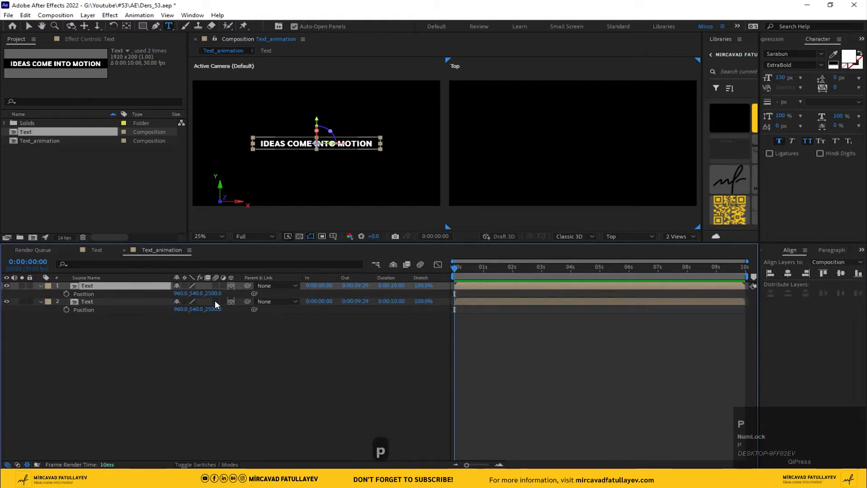
{"action": "left_click", "coordinate": [215, 294]}
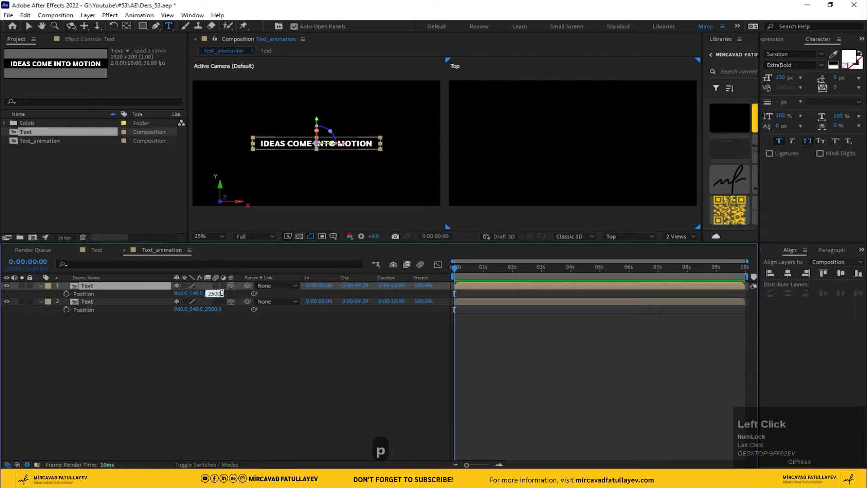
{"action": "type", "text": "+200"}
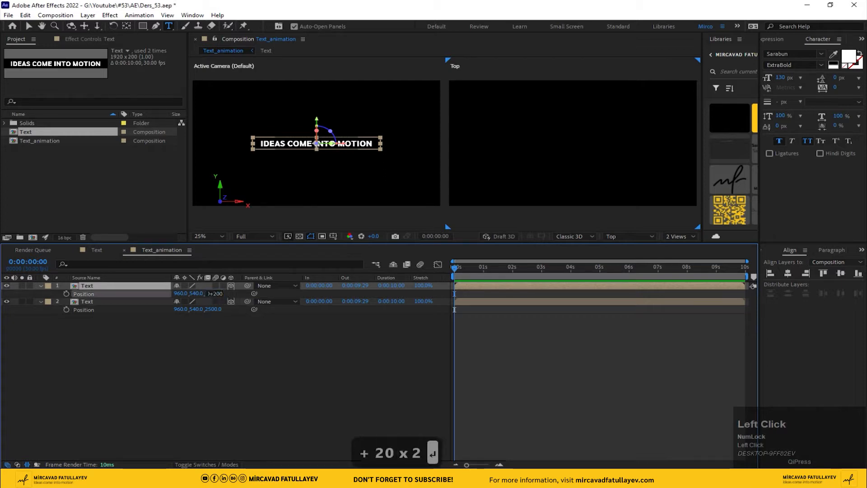
{"action": "key", "text": "Return"}
{"action": "scroll", "coordinate": [605, 158], "scroll_direction": "down", "scroll_amount": 5}
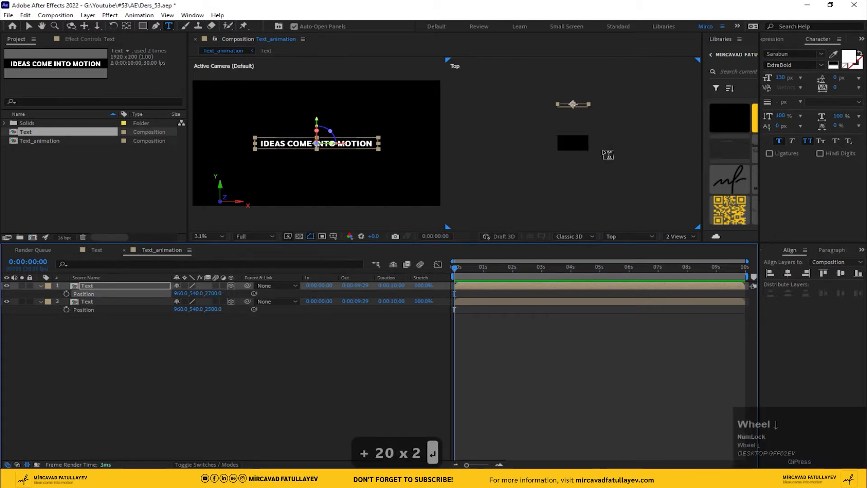
{"action": "left_click_drag", "start_coordinate": [576, 110], "coordinate": [554, 186]}
{"action": "scroll", "coordinate": [553, 186], "scroll_direction": "up", "scroll_amount": 5}
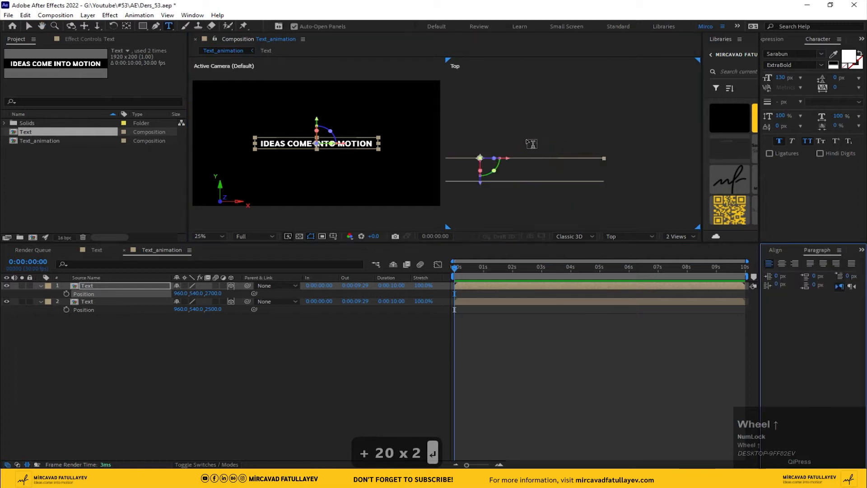
{"action": "left_click_drag", "start_coordinate": [524, 136], "coordinate": [614, 104]}
Give both Text layers the Aqua label colour and collapse their properties
{"action": "left_click", "coordinate": [141, 324]}
{"action": "left_click", "coordinate": [116, 302]}
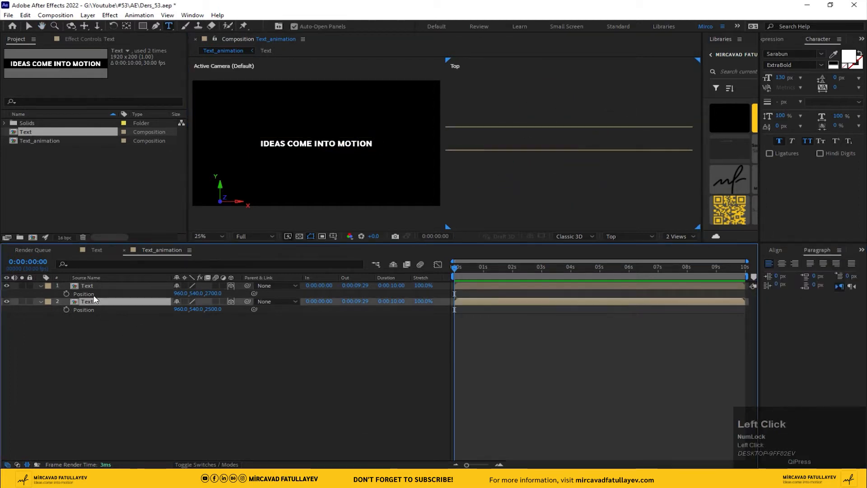
{"action": "left_click", "coordinate": [109, 286], "text": "shift"}
{"action": "left_click", "coordinate": [50, 288]}
{"action": "left_click", "coordinate": [68, 151]}
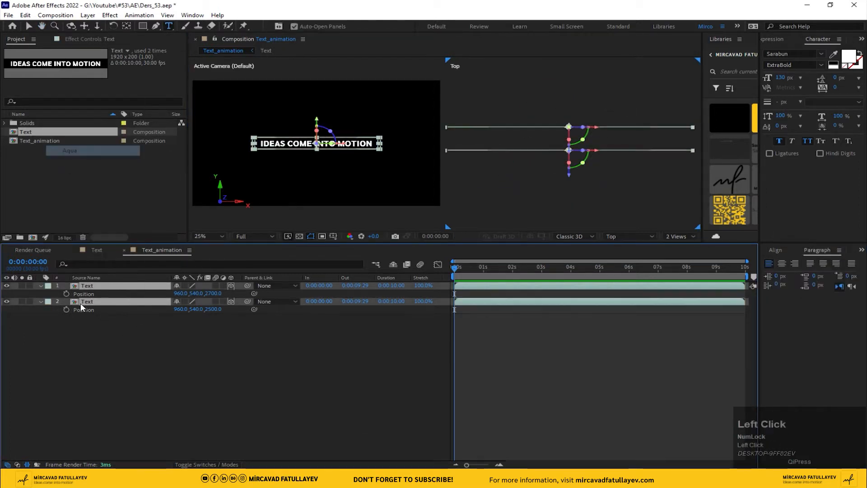
{"action": "left_click", "coordinate": [27, 321]}
{"action": "left_click", "coordinate": [39, 285]}
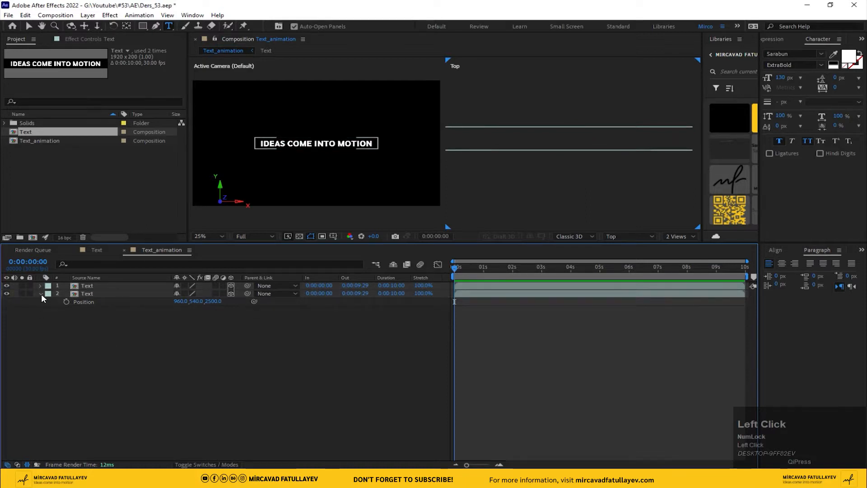
{"action": "left_click", "coordinate": [41, 294]}
Duplicate the front Text layer at Z 2500 and give the lowest copy in the stack a peach label colour
{"action": "left_click", "coordinate": [86, 294]}
{"action": "key", "text": "ctrl+d"}
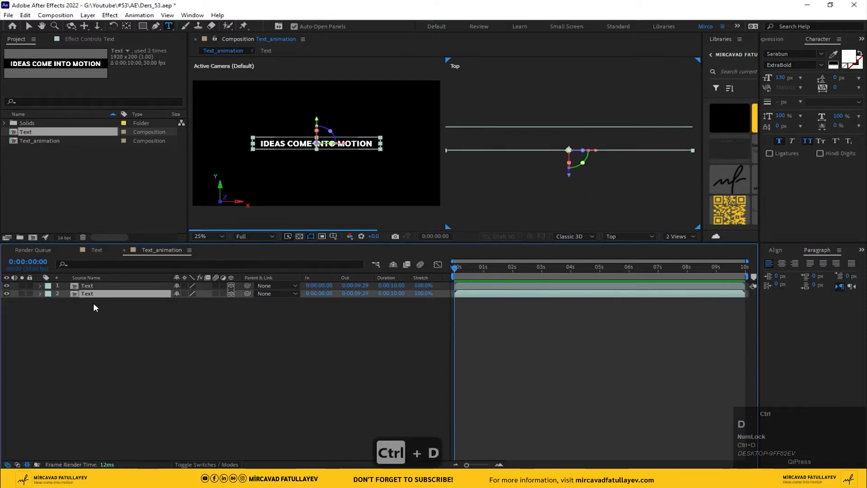
{"action": "left_click", "coordinate": [86, 301]}
{"action": "left_click", "coordinate": [40, 302]}
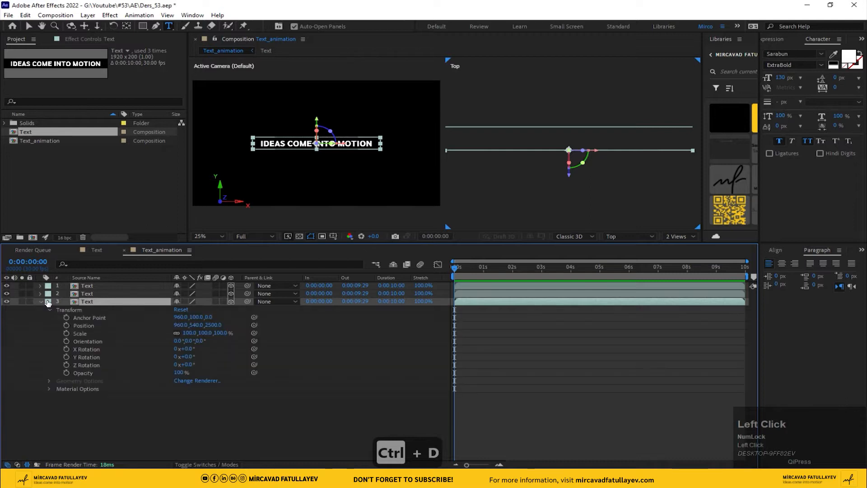
{"action": "left_click", "coordinate": [48, 301]}
{"action": "left_click", "coordinate": [80, 198]}
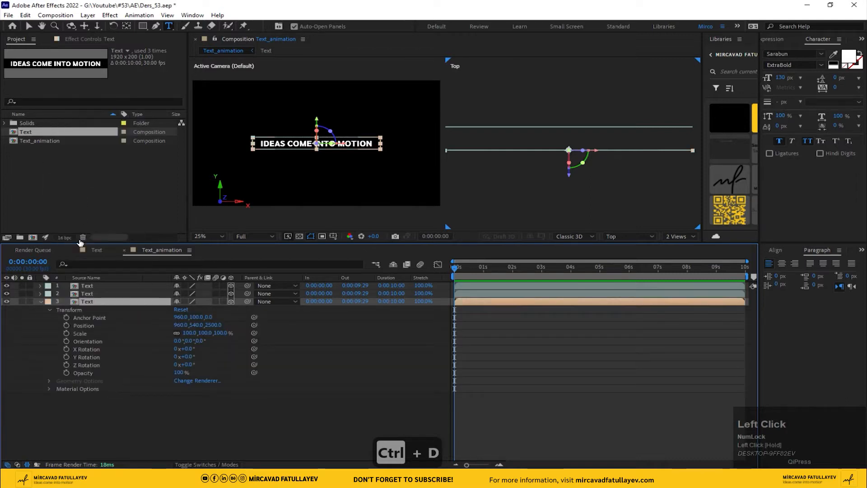
{"action": "left_click", "coordinate": [40, 302]}
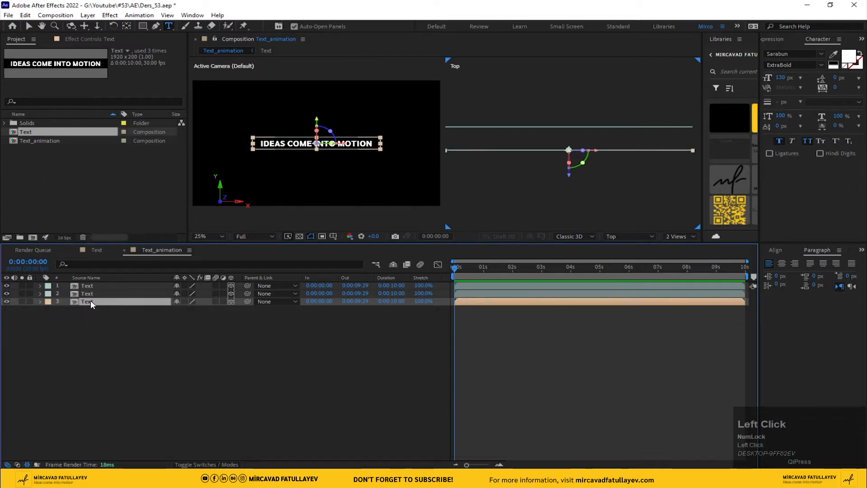
Rotate the peach-labelled Text layer 90° around the X axis
{"action": "key", "text": "r"}
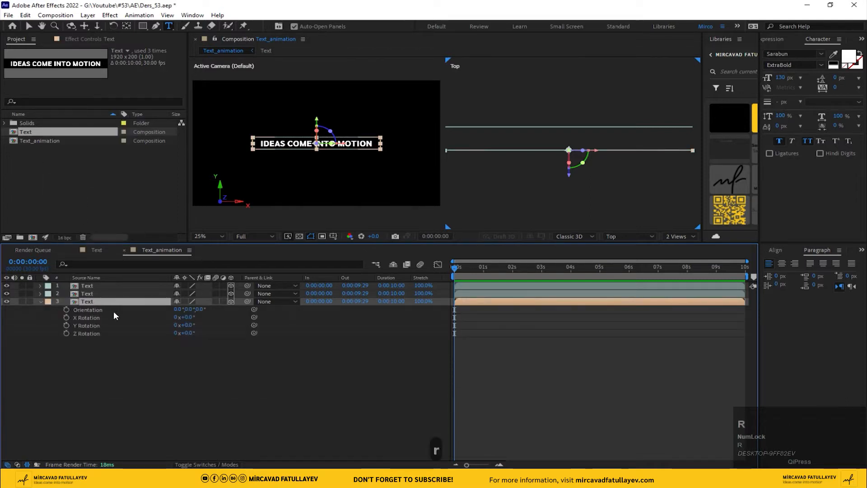
{"action": "left_click_drag", "start_coordinate": [189, 325], "coordinate": [168, 321]}
{"action": "key", "text": "ctrl+z"}
{"action": "left_click", "coordinate": [189, 318]}
{"action": "type", "text": "90"}
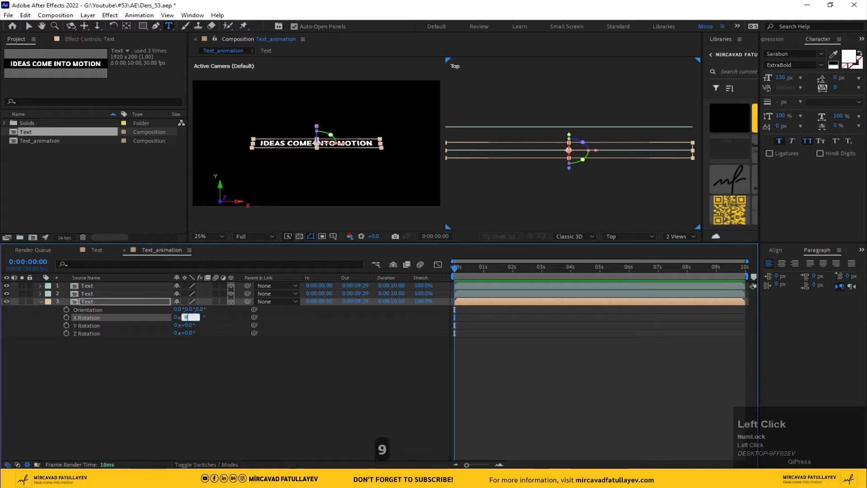
{"action": "key", "text": "Return"}
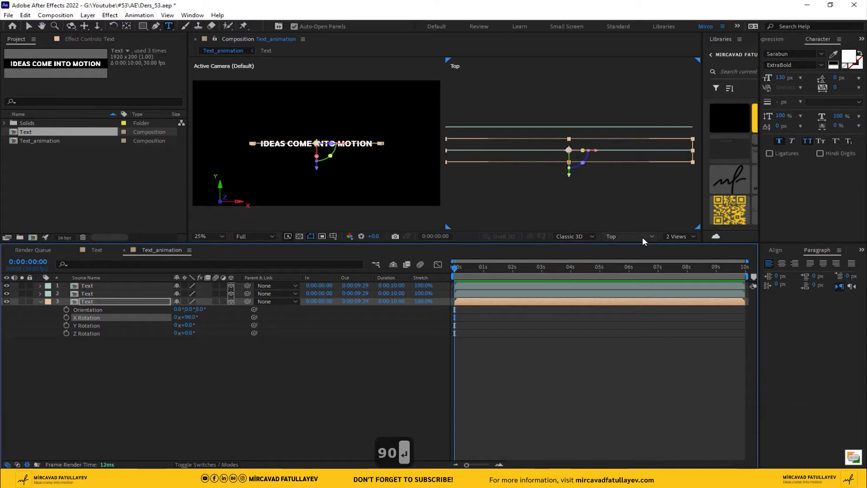
Switch the composition viewer to a single view and fit the frame to it
{"action": "left_click", "coordinate": [678, 236]}
{"action": "left_click", "coordinate": [680, 250]}
{"action": "scroll", "coordinate": [426, 150], "scroll_direction": "down", "scroll_amount": 2}
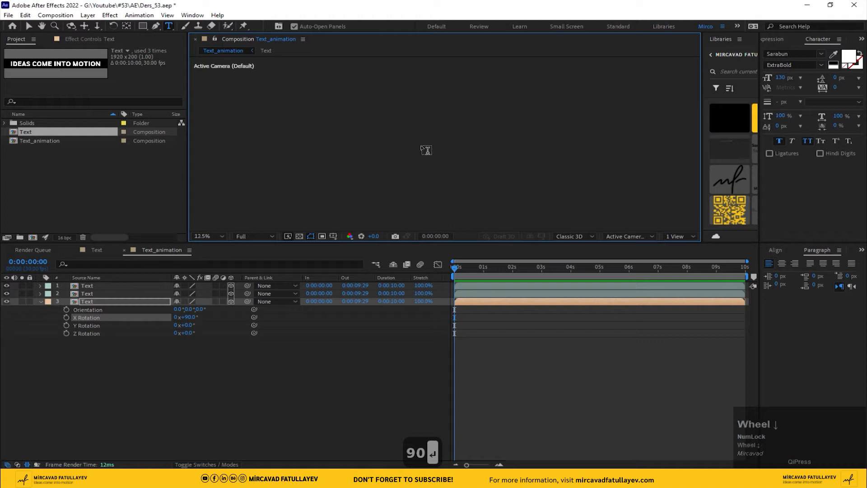
{"action": "scroll", "coordinate": [427, 150], "scroll_direction": "down", "scroll_amount": 3}
{"action": "scroll", "coordinate": [446, 173], "scroll_direction": "up", "scroll_amount": 2}
{"action": "left_click_drag", "start_coordinate": [446, 177], "coordinate": [430, 94]}
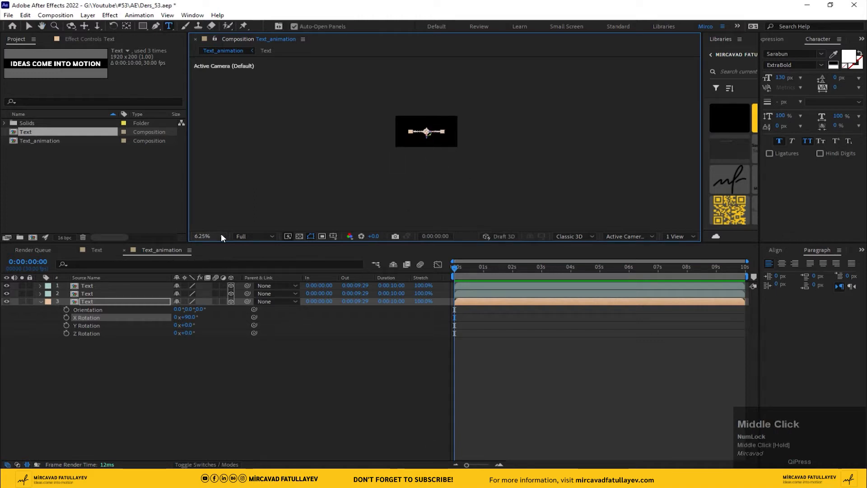
{"action": "left_click", "coordinate": [221, 235]}
{"action": "left_click", "coordinate": [225, 255]}
{"action": "left_click", "coordinate": [277, 361]}
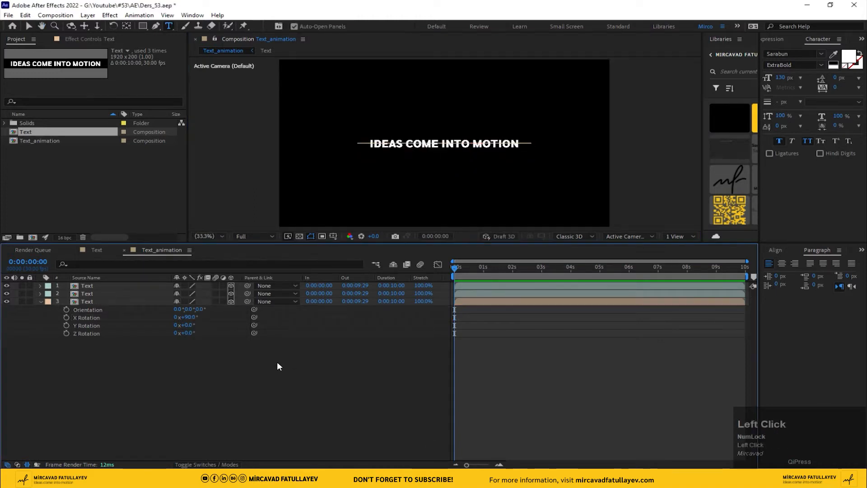
Add a two-node camera with the 50mm preset to the composition
{"action": "right_click", "coordinate": [250, 234]}
{"action": "mouse_move", "coordinate": [308, 247]}
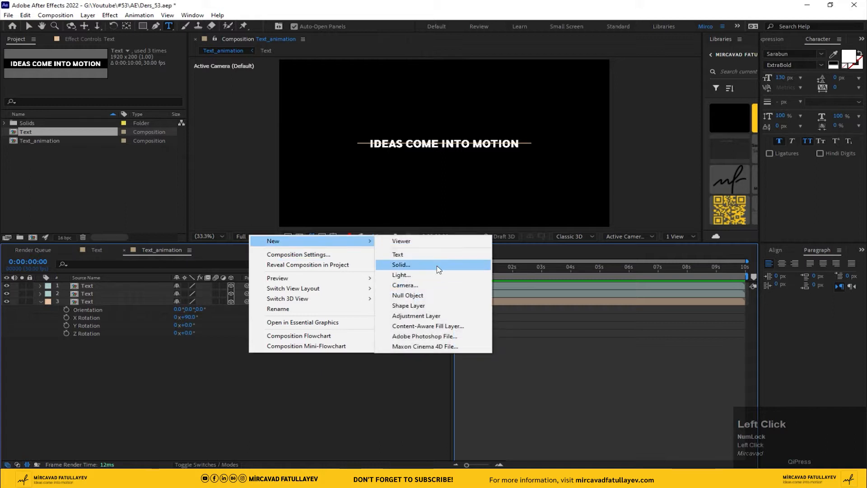
{"action": "left_click", "coordinate": [405, 285]}
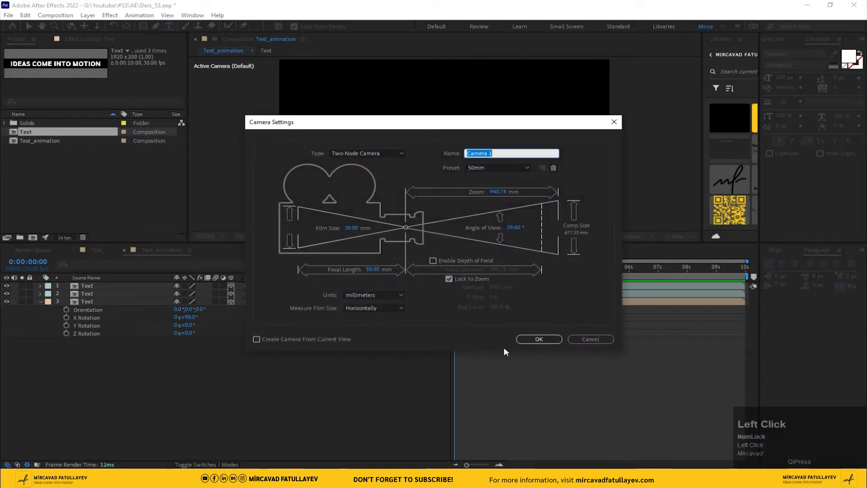
{"action": "left_click", "coordinate": [518, 337]}
Orbit the camera to see the text panels almost edge-on from the side, with the transparency grid turned on
{"action": "key", "text": "c"}
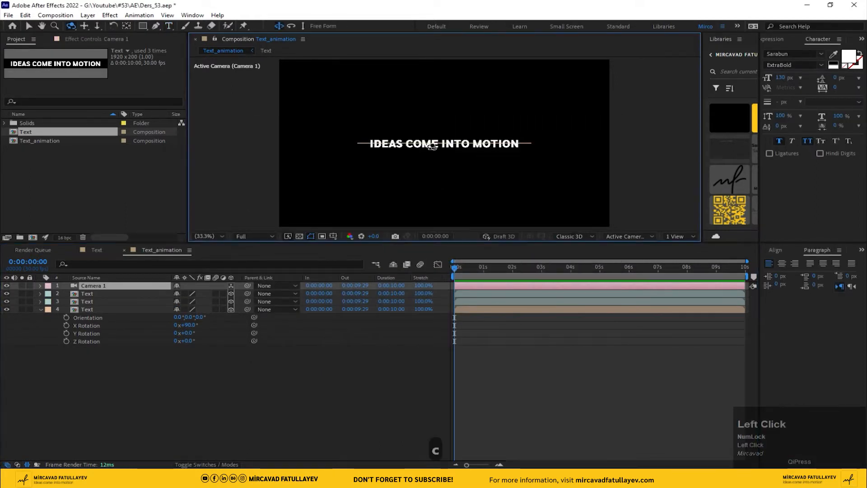
{"action": "left_click_drag", "start_coordinate": [432, 143], "coordinate": [498, 149]}
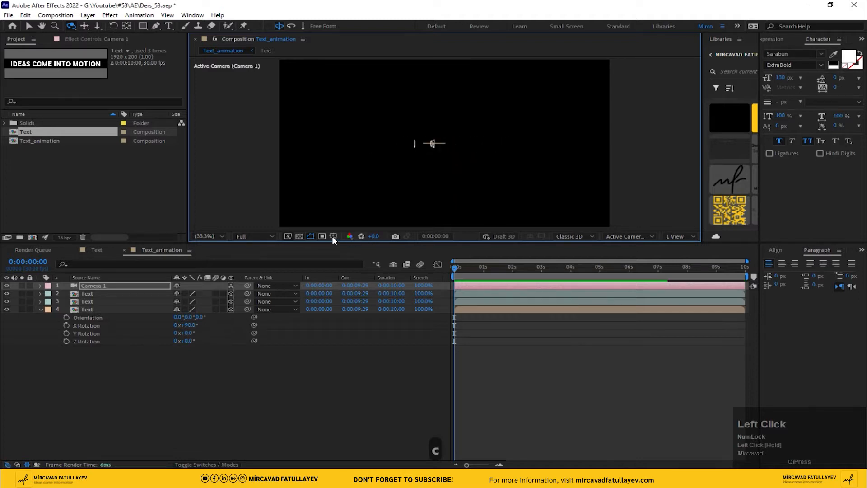
{"action": "left_click", "coordinate": [300, 234]}
{"action": "scroll", "coordinate": [417, 147], "scroll_direction": "down", "scroll_amount": 5}
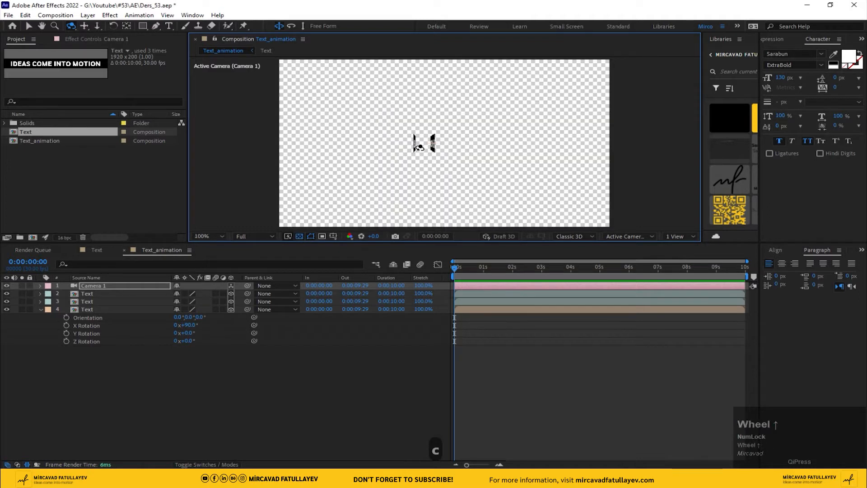
{"action": "left_click_drag", "start_coordinate": [448, 159], "coordinate": [443, 159]}
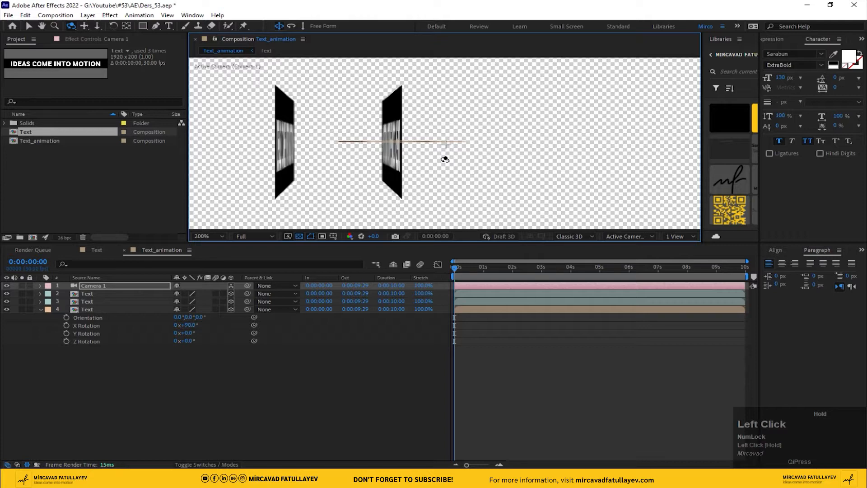
{"action": "scroll", "coordinate": [444, 146], "scroll_direction": "down", "scroll_amount": 1}
{"action": "scroll", "coordinate": [403, 155], "scroll_direction": "down", "scroll_amount": 1}
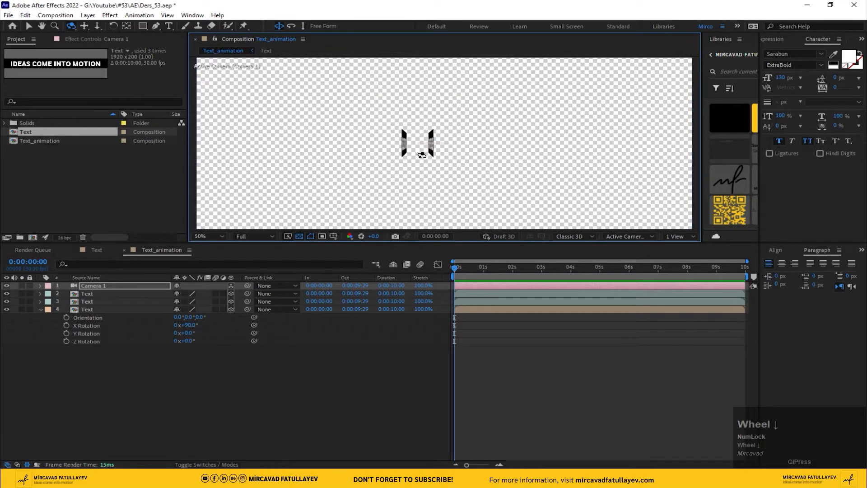
{"action": "left_click_drag", "start_coordinate": [432, 159], "coordinate": [434, 159]}
Move the peach-labelled Text layer between the two upright panels and down to their lower edges, forming the box's bottom face
{"action": "left_click", "coordinate": [85, 310]}
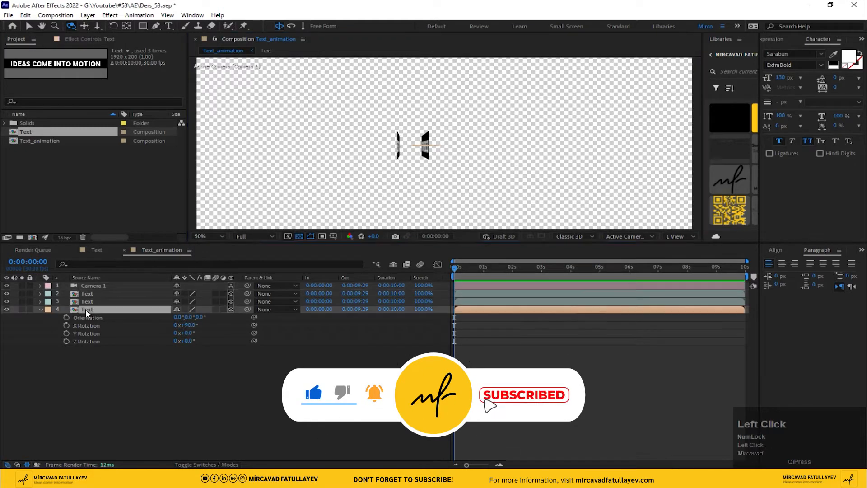
{"action": "key", "text": "v"}
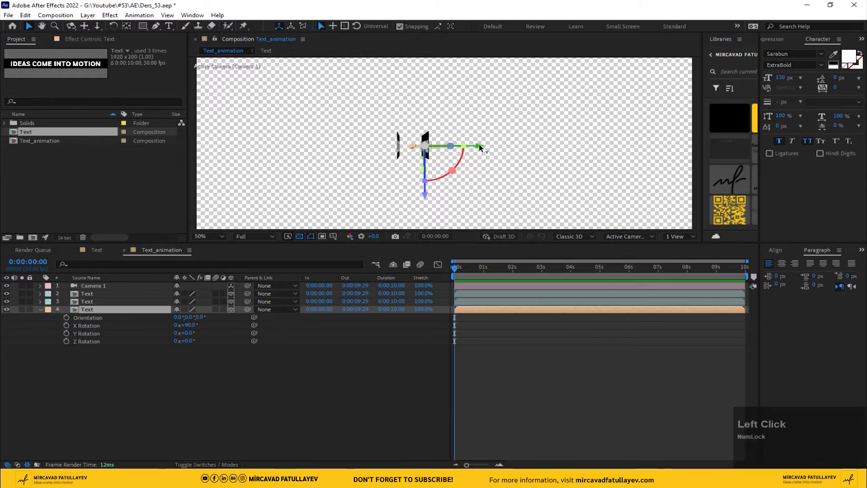
{"action": "left_click_drag", "start_coordinate": [473, 145], "coordinate": [464, 146]}
{"action": "scroll", "coordinate": [464, 147], "scroll_direction": "up", "scroll_amount": 4}
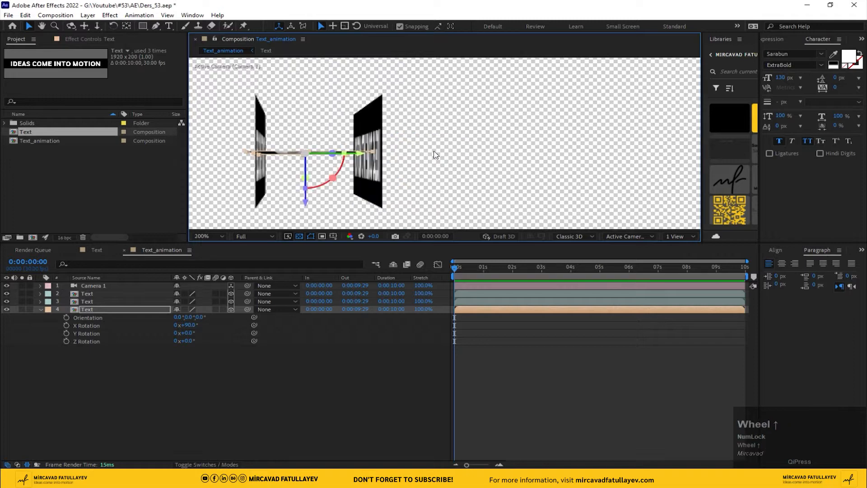
{"action": "mouse_move", "coordinate": [360, 155]}
{"action": "left_mouse_down"}
{"action": "mouse_move", "coordinate": [368, 156]}
{"action": "mouse_move", "coordinate": [361, 158]}
{"action": "left_mouse_up"}
{"action": "left_click_drag", "start_coordinate": [312, 206], "coordinate": [298, 258]}
Duplicate the bottom panel and raise the copy to the upright panels' upper edges, closing the box with a top face
{"action": "left_click", "coordinate": [87, 308]}
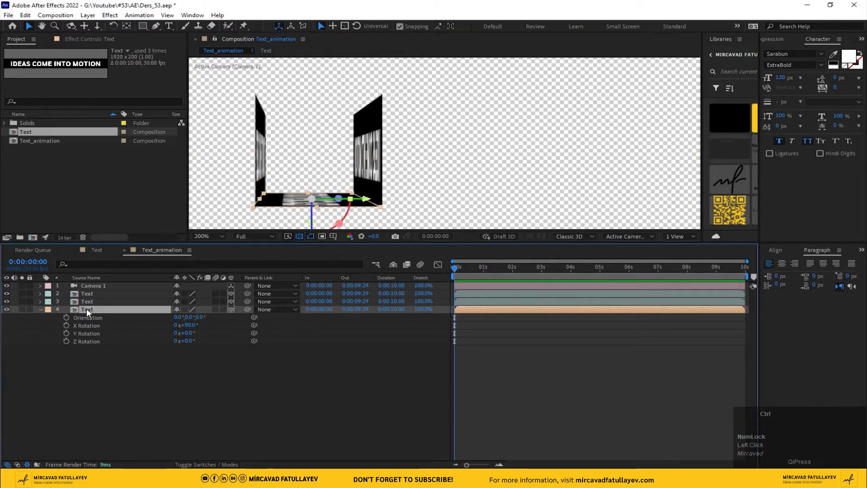
{"action": "key", "text": "ctrl+d"}
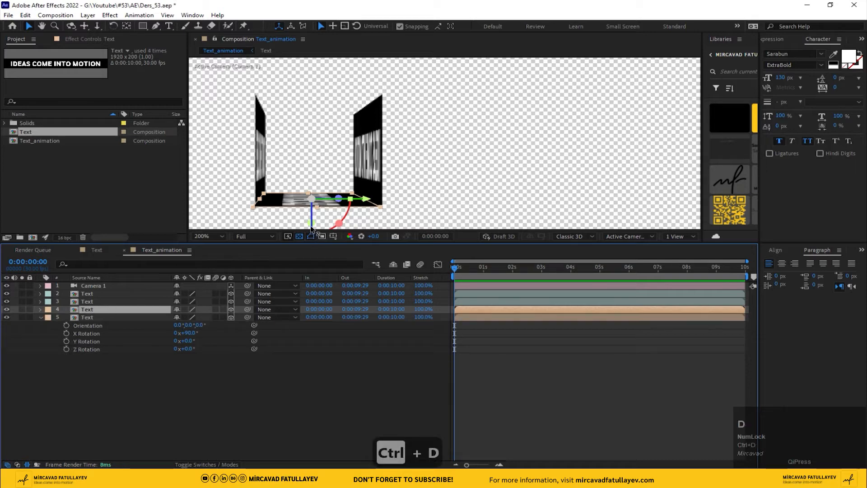
{"action": "left_click_drag", "start_coordinate": [310, 227], "coordinate": [316, 132]}
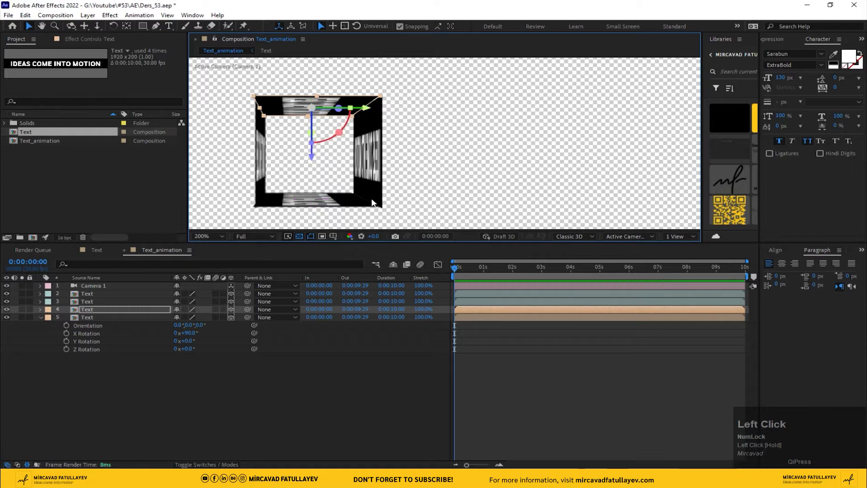
{"action": "left_click", "coordinate": [332, 387]}
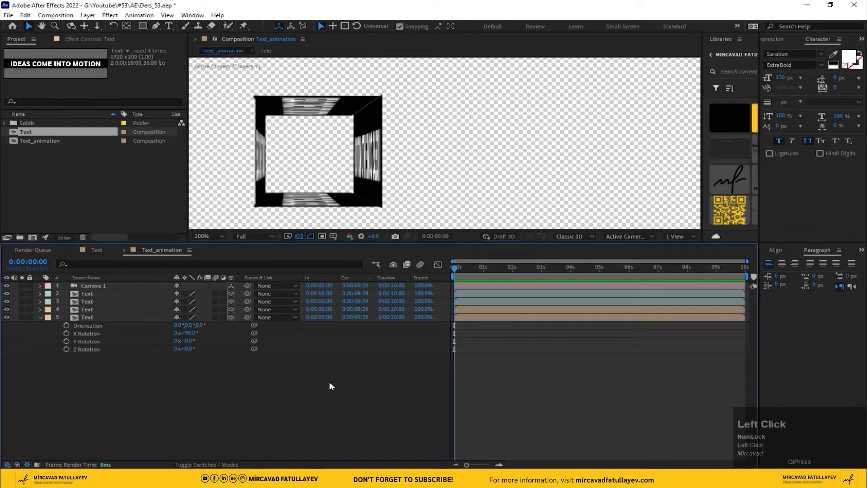
{"action": "left_click", "coordinate": [88, 317]}
{"action": "left_click", "coordinate": [94, 310]}
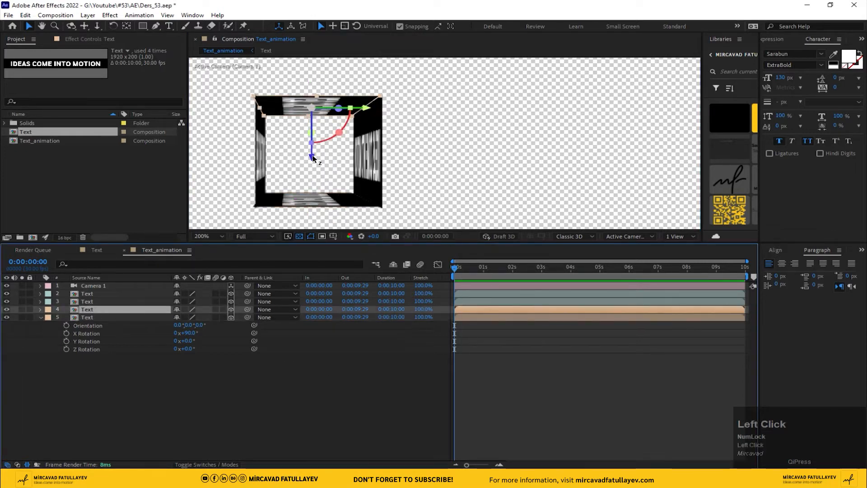
{"action": "left_click_drag", "start_coordinate": [312, 157], "coordinate": [312, 158]}
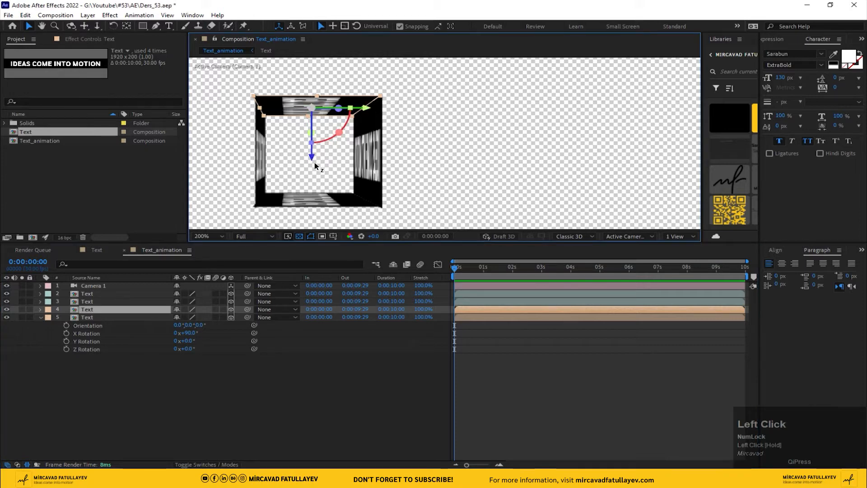
{"action": "left_click", "coordinate": [284, 368]}
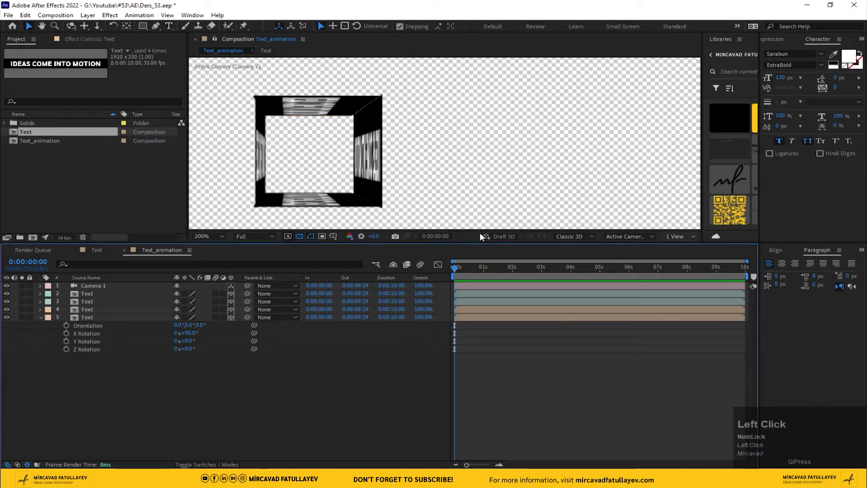
{"action": "left_click", "coordinate": [368, 117]}
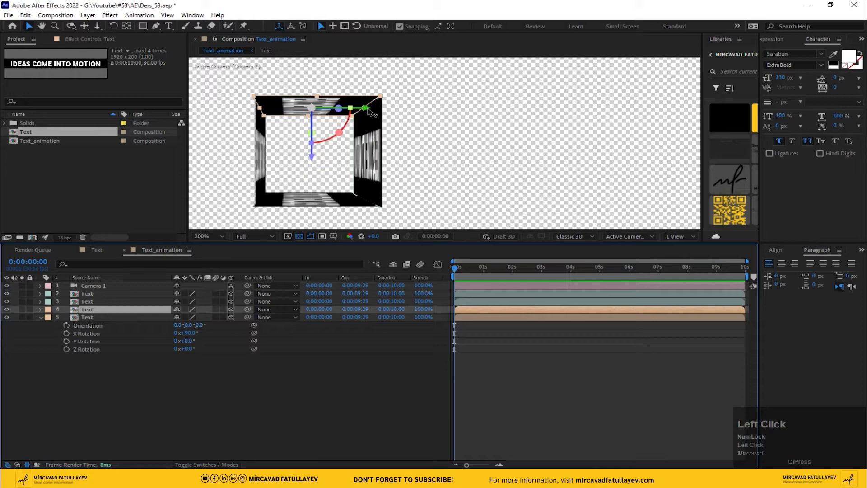
{"action": "left_click_drag", "start_coordinate": [368, 111], "coordinate": [368, 110]}
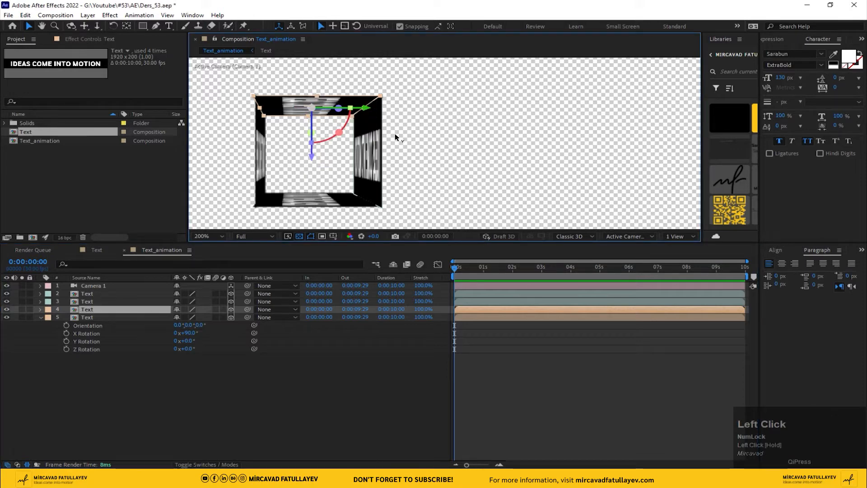
{"action": "left_click", "coordinate": [676, 237]}
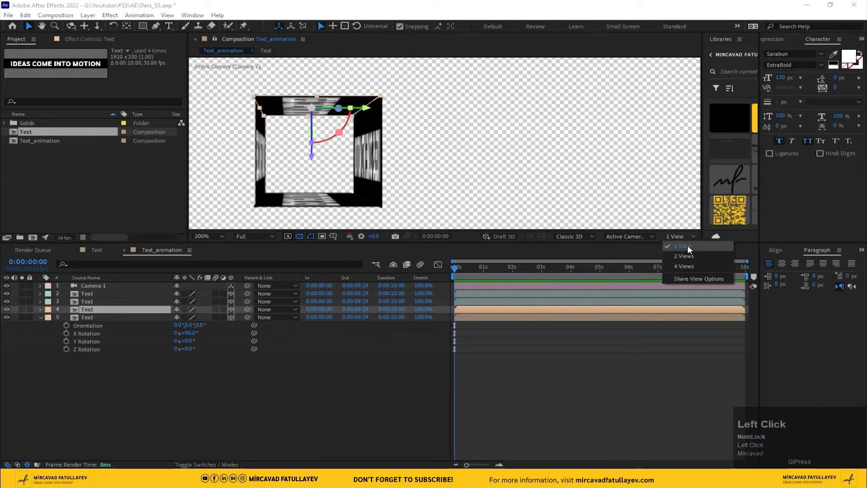
{"action": "left_click", "coordinate": [151, 335]}
Delete the camera from the composition and collapse the last Text layer's rotation properties
{"action": "left_click", "coordinate": [94, 285]}
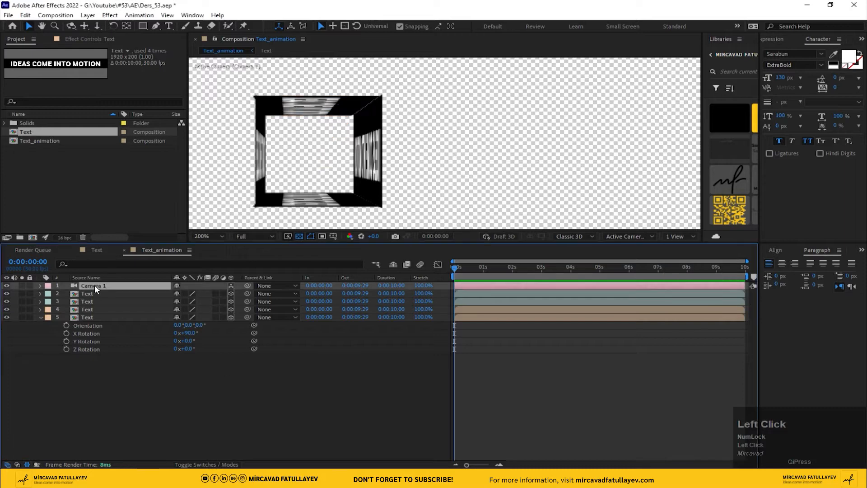
{"action": "key", "text": "Delete"}
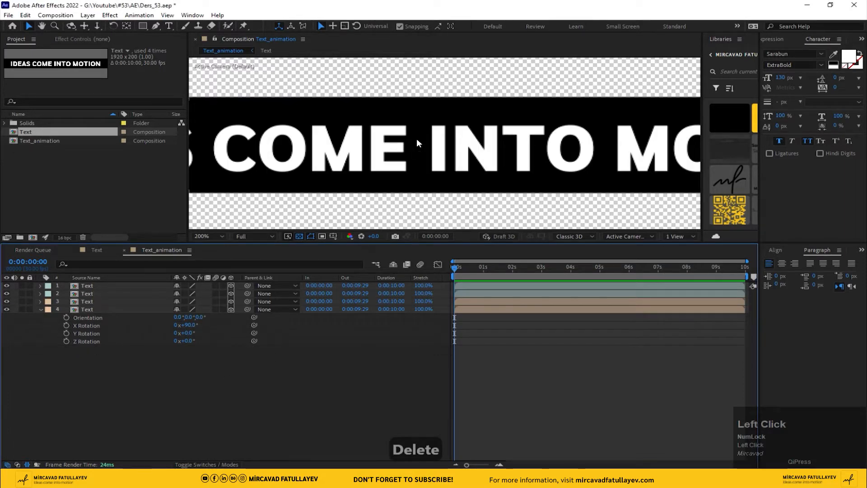
{"action": "scroll", "coordinate": [417, 138], "scroll_direction": "down", "scroll_amount": 3}
{"action": "scroll", "coordinate": [378, 183], "scroll_direction": "up", "scroll_amount": 2}
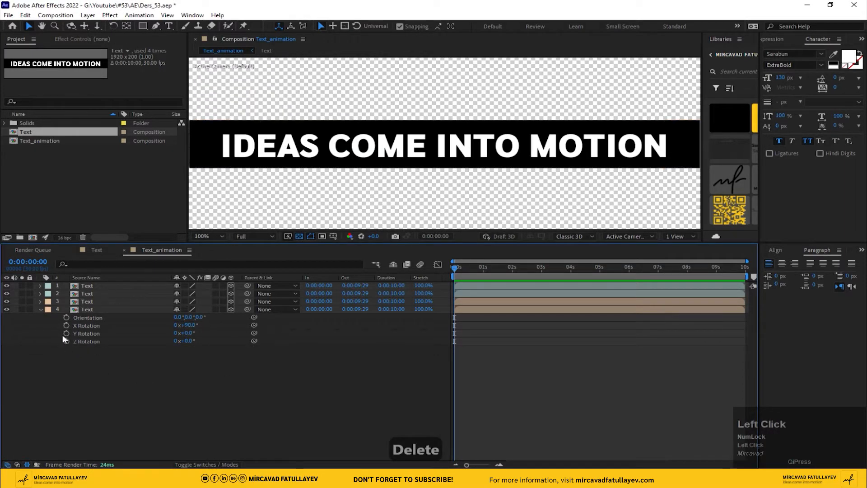
{"action": "left_click", "coordinate": [40, 309]}
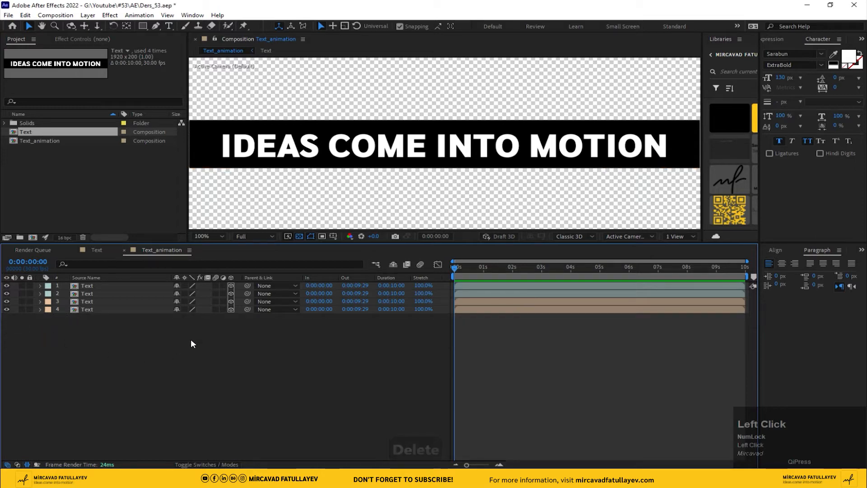
Add a null object to the composition and rename it control
{"action": "right_click", "coordinate": [221, 238]}
{"action": "mouse_move", "coordinate": [244, 244]}
{"action": "left_click", "coordinate": [389, 300]}
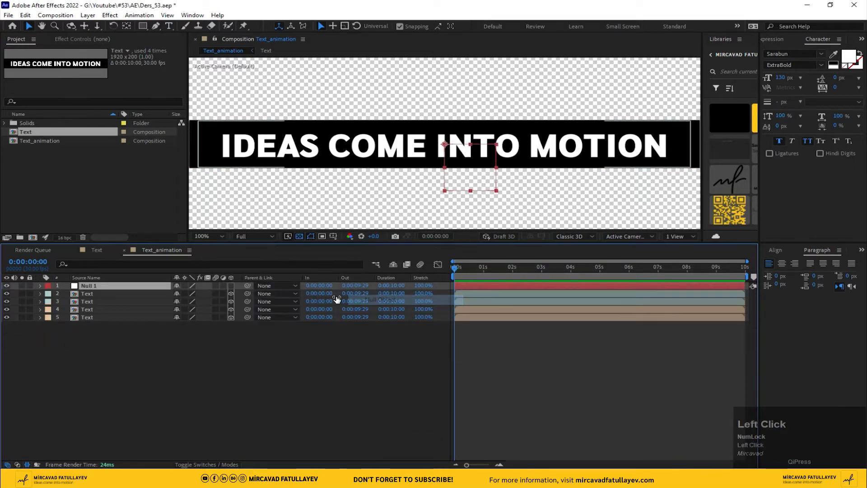
{"action": "key", "text": "Return"}
{"action": "type", "text": "c"}
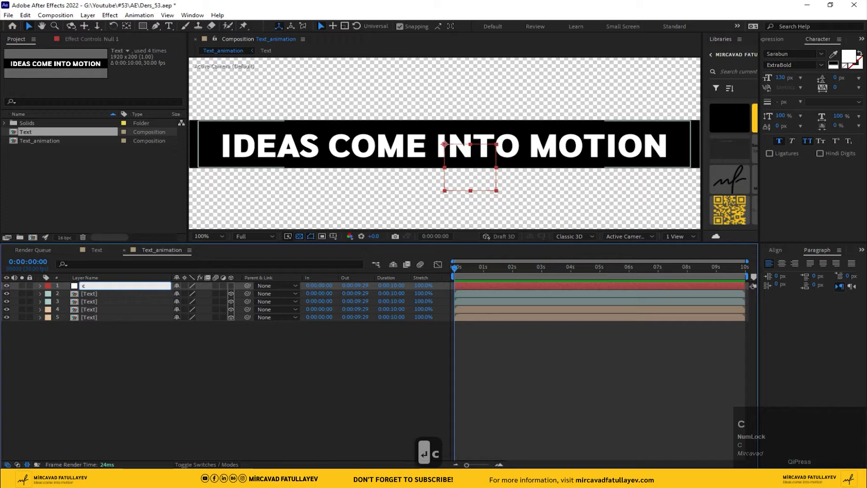
{"action": "type", "text": "otroi"}
{"action": "key", "text": "BackSpace"}
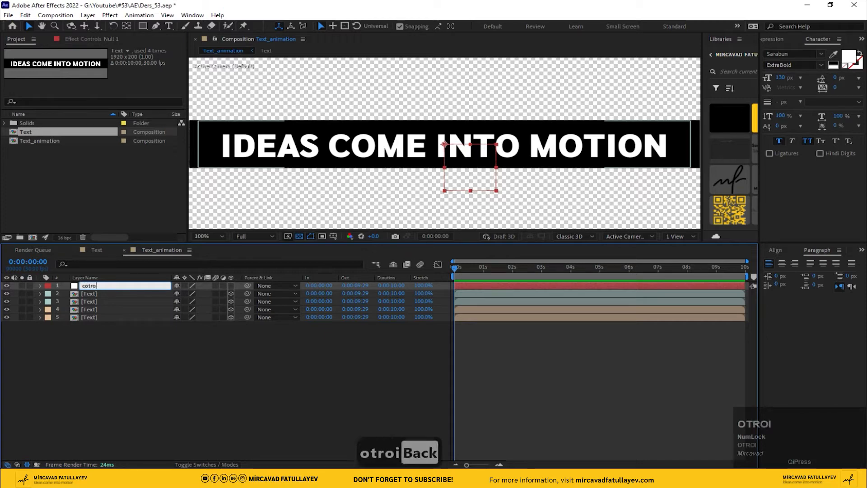
{"action": "type", "text": "l"}
{"action": "key", "text": "Left"}
{"action": "key", "text": "Left"}
{"action": "key", "text": "Left"}
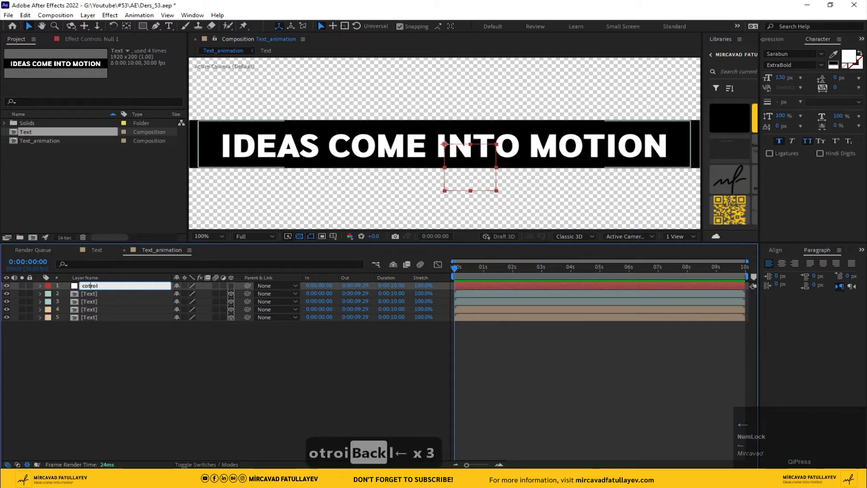
{"action": "type", "text": "n"}
{"action": "key", "text": "Return"}
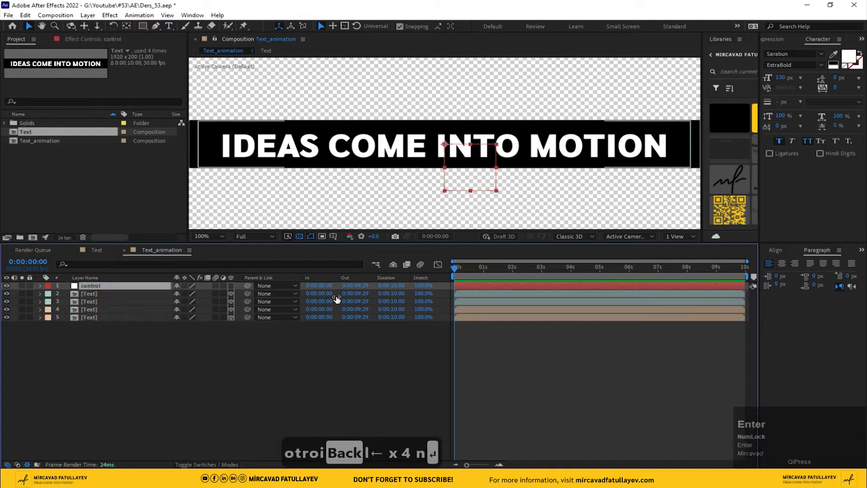
Center the control null's anchor point in its layer content
{"action": "left_click", "coordinate": [231, 286]}
{"action": "left_click", "coordinate": [232, 285]}
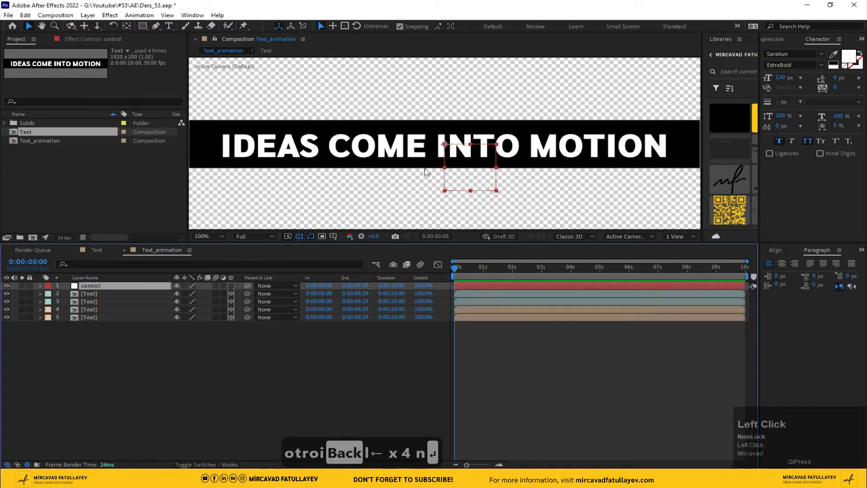
{"action": "right_click", "coordinate": [469, 169]}
{"action": "left_click", "coordinate": [519, 212]}
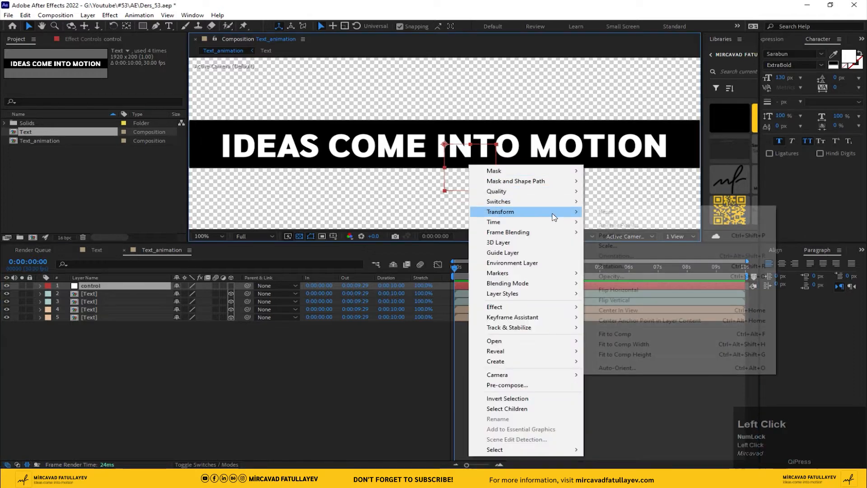
{"action": "left_click", "coordinate": [650, 321]}
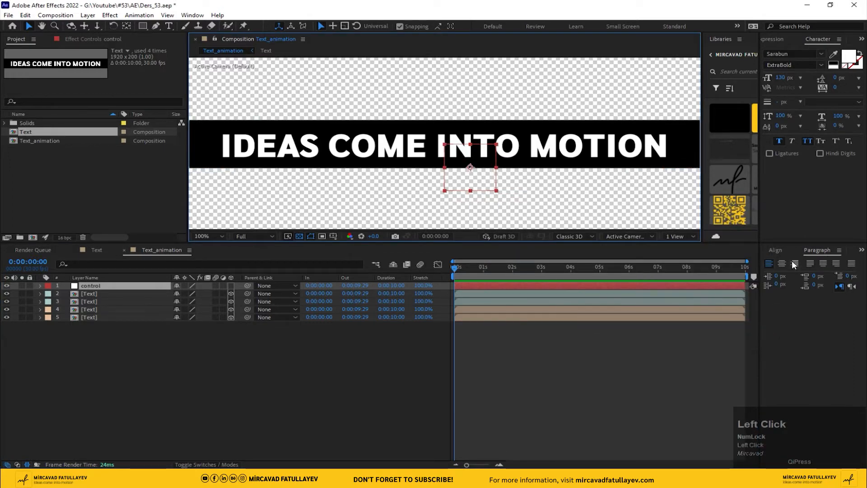
Align the control null to the composition's horizontal and vertical center and make it a 3D layer
{"action": "left_click", "coordinate": [776, 250]}
{"action": "left_click", "coordinate": [788, 273]}
{"action": "left_click", "coordinate": [841, 273]}
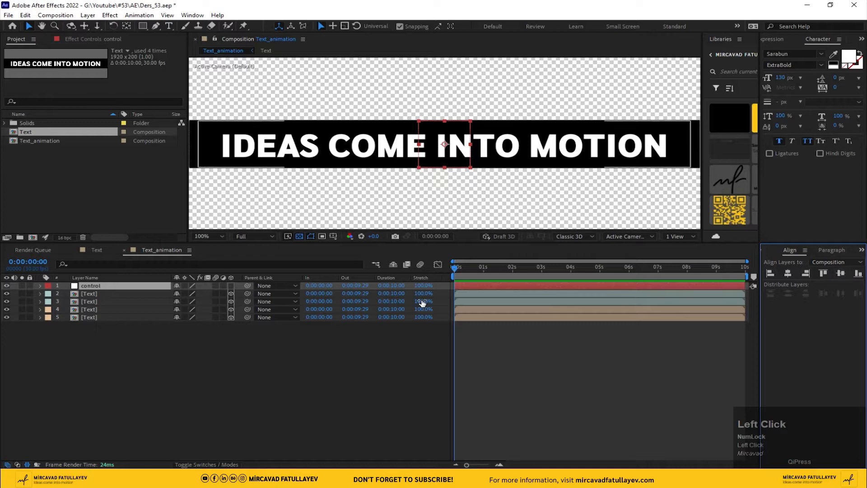
{"action": "left_click", "coordinate": [230, 285]}
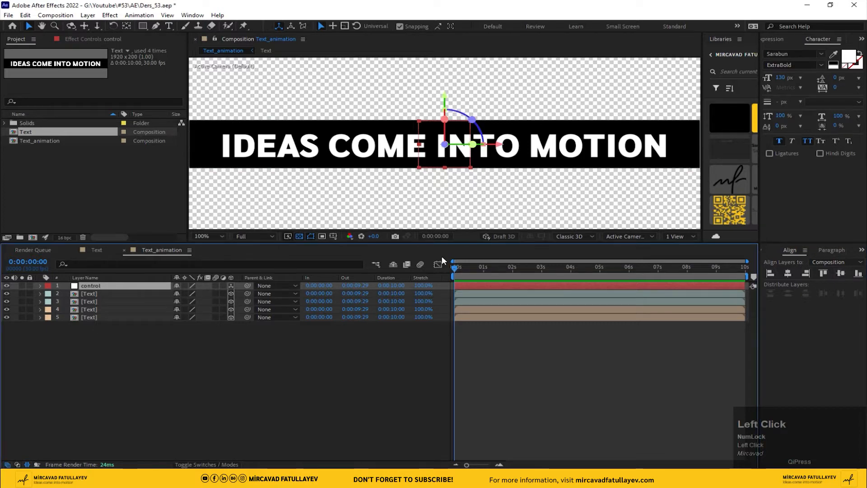
Display two views and move the control null in depth in the Top view until it sits between the front and back text panels
{"action": "left_click", "coordinate": [683, 236]}
{"action": "left_click", "coordinate": [695, 253]}
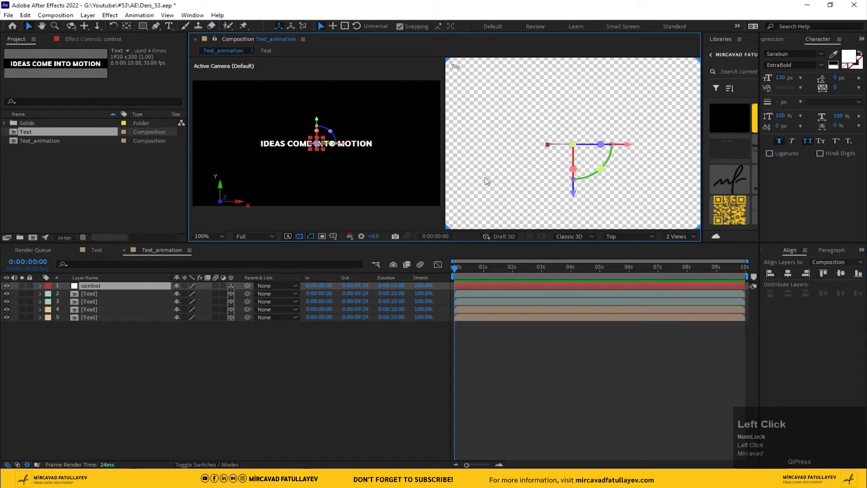
{"action": "scroll", "coordinate": [588, 141], "scroll_direction": "down", "scroll_amount": 8}
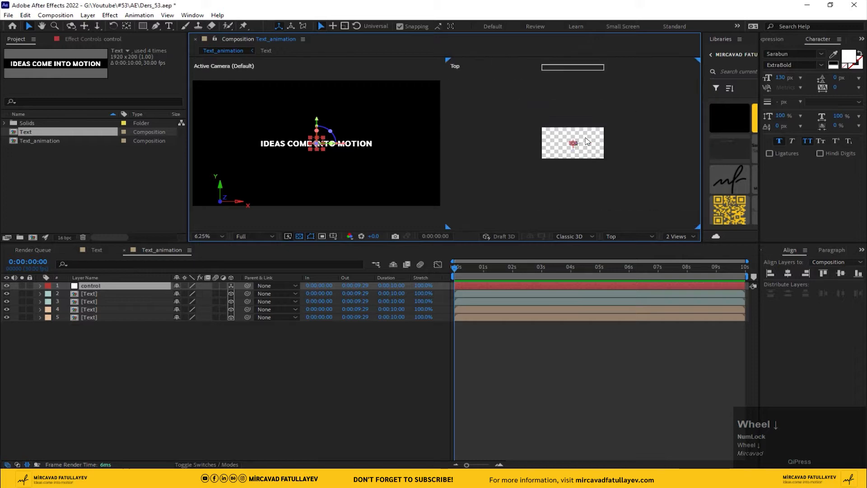
{"action": "left_click_drag", "start_coordinate": [573, 151], "coordinate": [575, 272]}
{"action": "scroll", "coordinate": [565, 70], "scroll_direction": "up", "scroll_amount": 2}
{"action": "scroll", "coordinate": [566, 148], "scroll_direction": "down", "scroll_amount": 1}
{"action": "left_click_drag", "start_coordinate": [568, 147], "coordinate": [551, 198]}
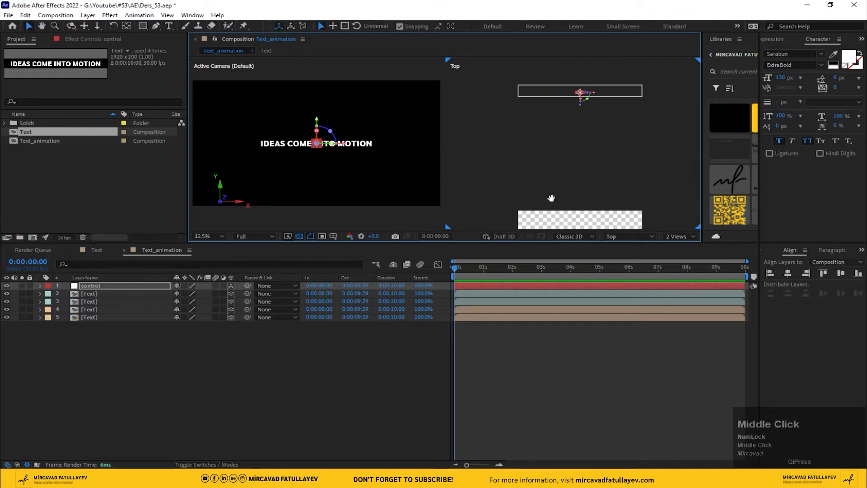
{"action": "scroll", "coordinate": [561, 152], "scroll_direction": "up", "scroll_amount": 2}
{"action": "left_click_drag", "start_coordinate": [563, 156], "coordinate": [591, 170]}
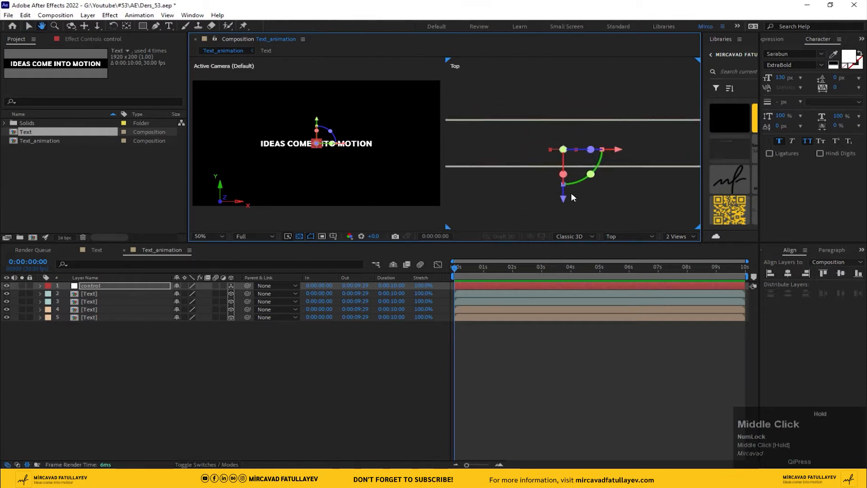
{"action": "left_click", "coordinate": [565, 200]}
{"action": "left_click_drag", "start_coordinate": [565, 201], "coordinate": [566, 200]}
{"action": "left_click", "coordinate": [362, 327]}
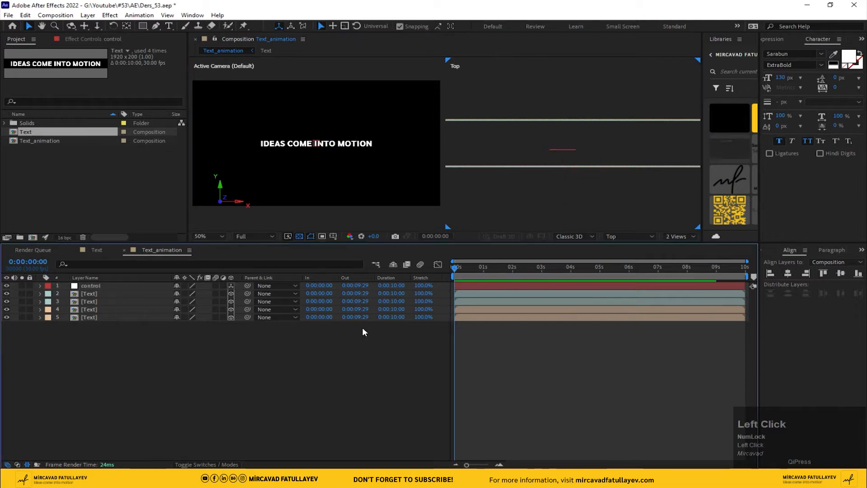
Enable snapping to features inside collapsed compositions and fine-tune the control null's depth midway between the front and back panels
{"action": "left_click", "coordinate": [95, 286]}
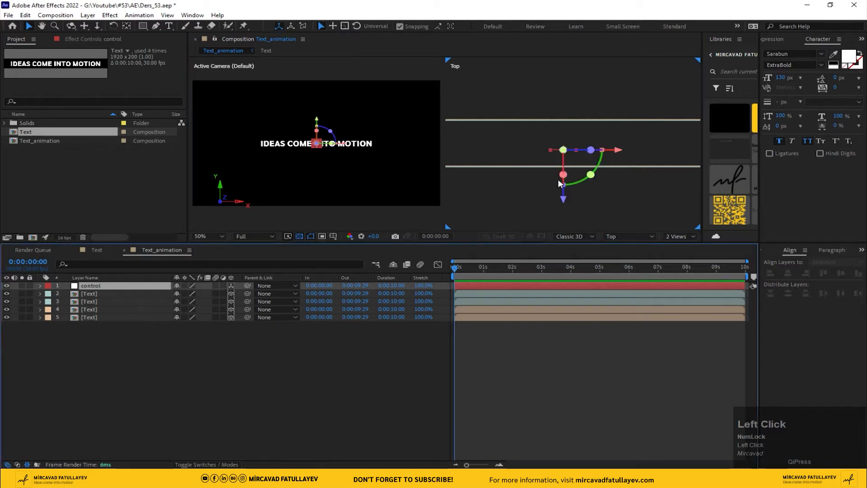
{"action": "left_click", "coordinate": [450, 25]}
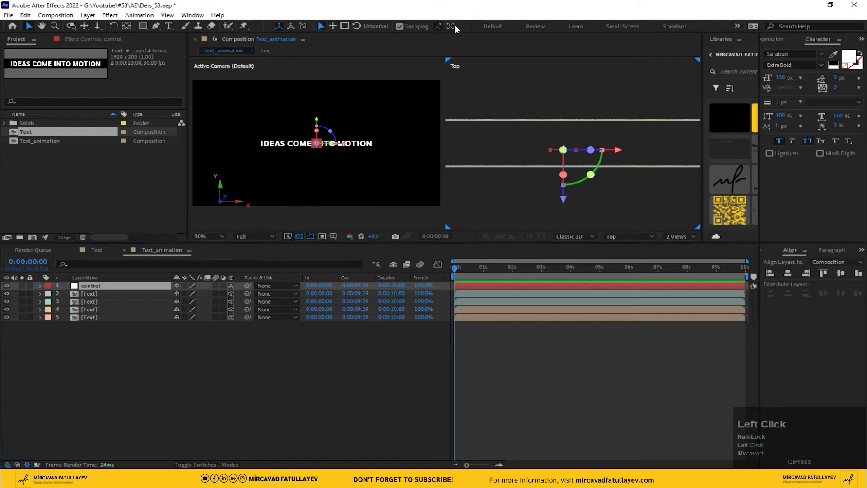
{"action": "left_click_drag", "start_coordinate": [564, 202], "coordinate": [564, 197]}
{"action": "left_click", "coordinate": [372, 350]}
{"action": "scroll", "coordinate": [625, 158], "scroll_direction": "down", "scroll_amount": 2}
{"action": "middle_click", "coordinate": [623, 157]}
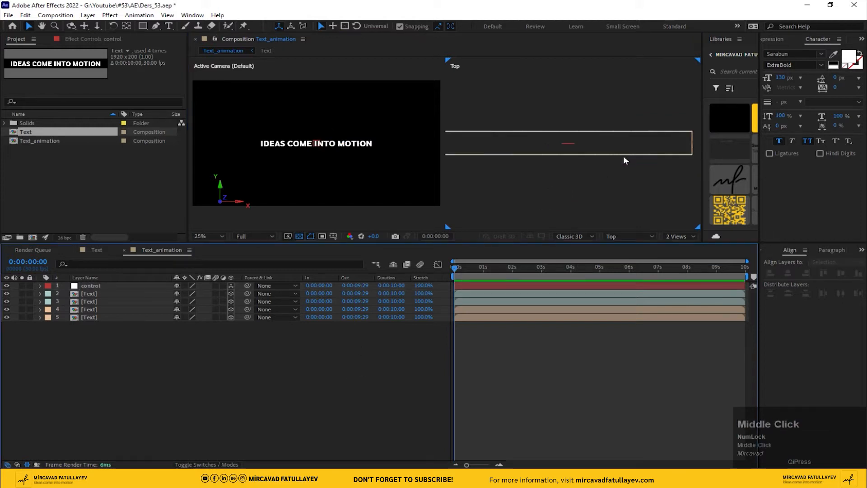
Return to a single active-camera view and fit the whole composition in the viewer
{"action": "left_click", "coordinate": [682, 236]}
{"action": "left_click", "coordinate": [688, 247]}
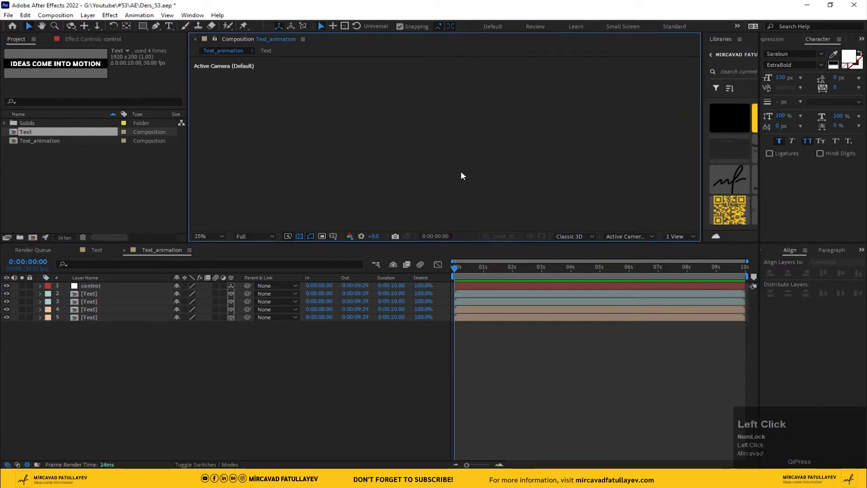
{"action": "scroll", "coordinate": [447, 156], "scroll_direction": "down", "scroll_amount": 3}
{"action": "left_click", "coordinate": [205, 236]}
{"action": "left_click", "coordinate": [227, 261]}
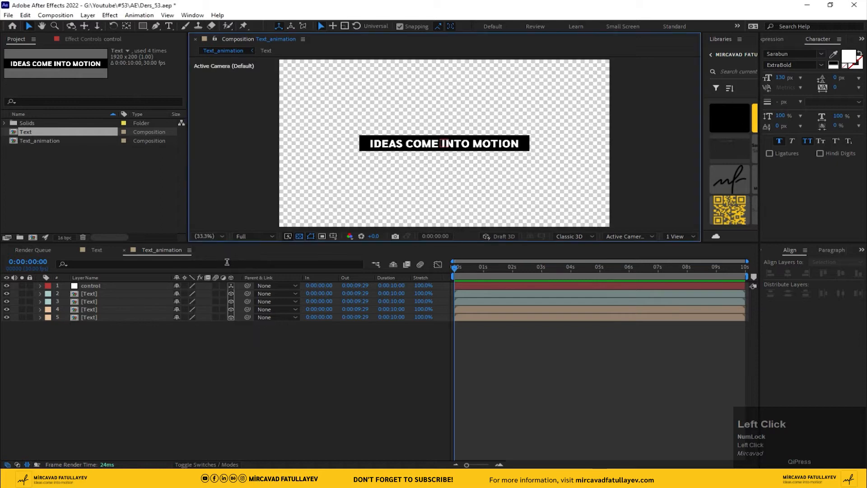
Parent all four Text layers to the control null
{"action": "left_click", "coordinate": [87, 294]}
{"action": "left_click", "coordinate": [92, 316], "text": "shift"}
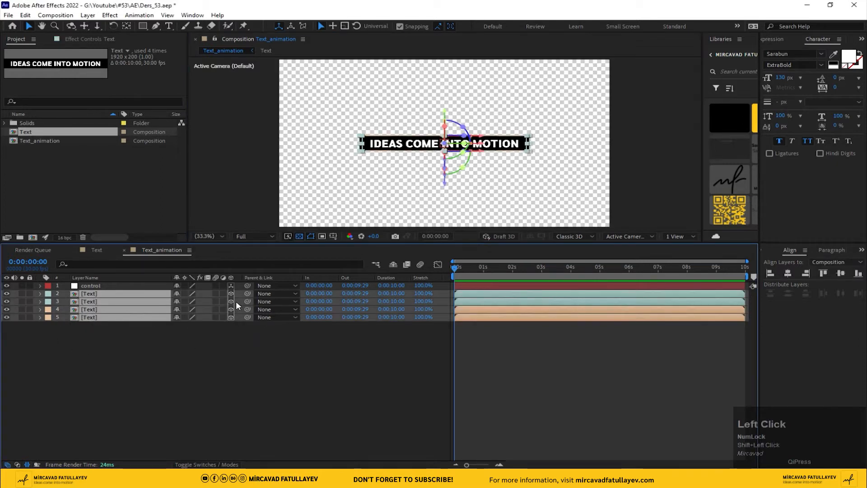
{"action": "left_click_drag", "start_coordinate": [117, 296], "coordinate": [106, 286]}
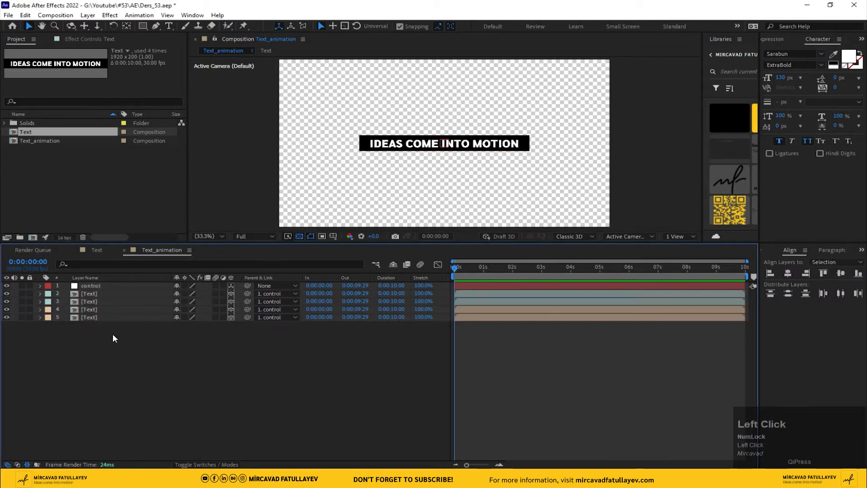
Reveal the control null's rotation properties, test the box's spin with X Rotation, and reset that value to 0°
{"action": "left_click", "coordinate": [94, 285]}
{"action": "key", "text": "r"}
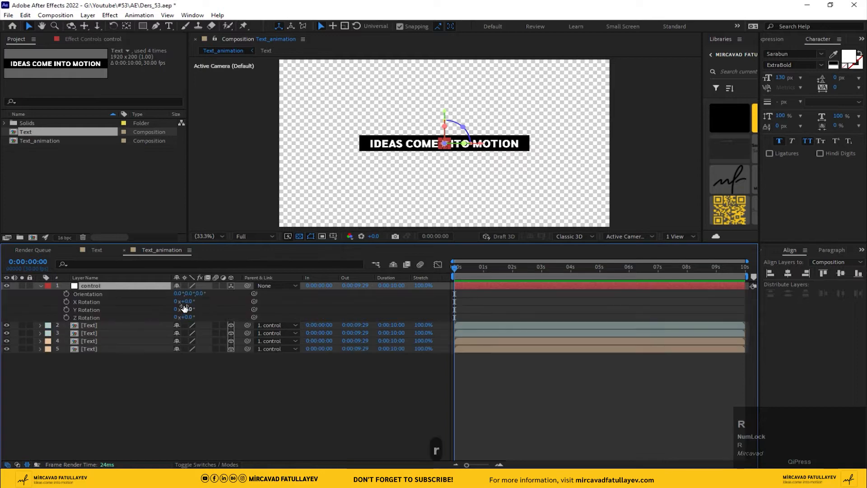
{"action": "left_click_drag", "start_coordinate": [186, 302], "coordinate": [357, 293]}
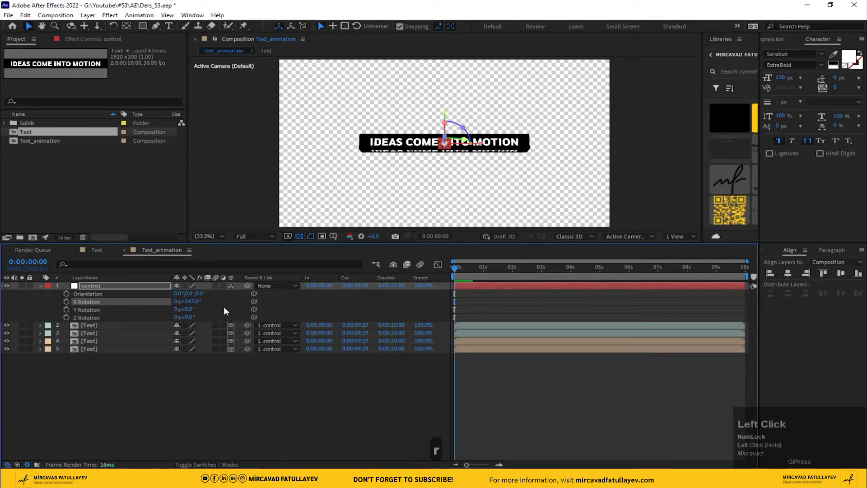
{"action": "left_click", "coordinate": [190, 301]}
{"action": "type", "text": "0"}
{"action": "key", "text": "Return"}
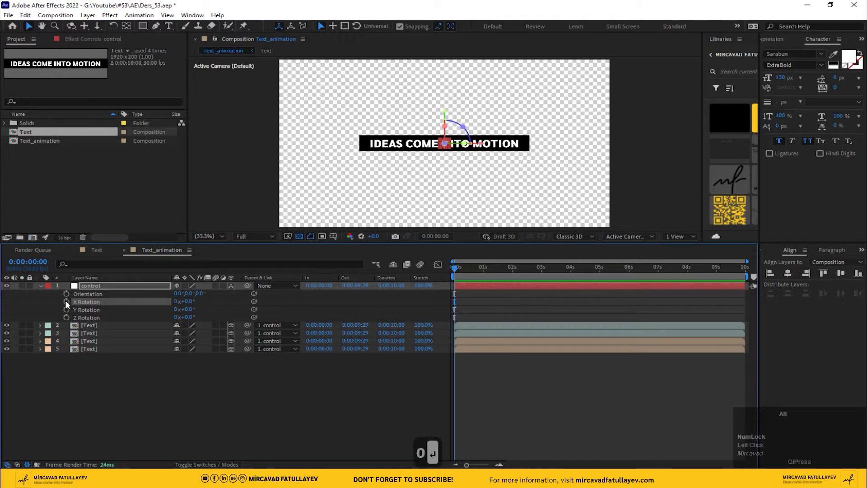
Add the expression time*50 to the control null's X Rotation and play back the spinning box
{"action": "left_click", "coordinate": [66, 302], "text": "alt"}
{"action": "type", "text": "time"}
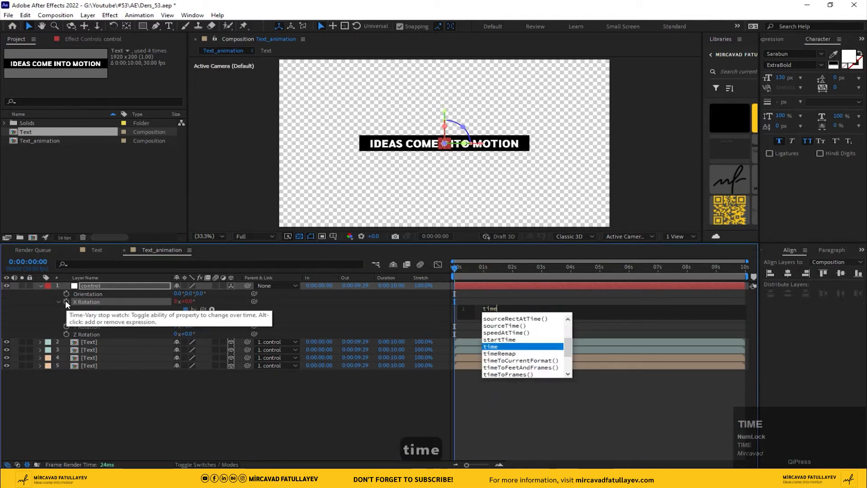
{"action": "type", "text": "*"}
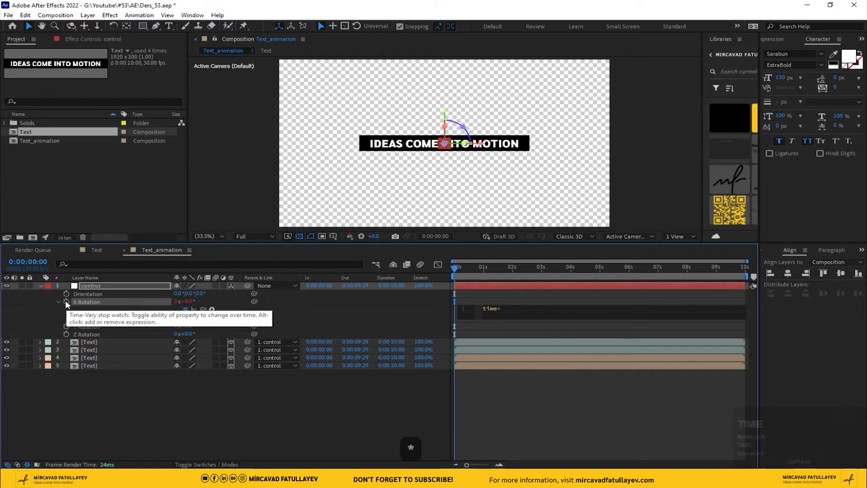
{"action": "type", "text": "50"}
{"action": "key", "text": "Return"}
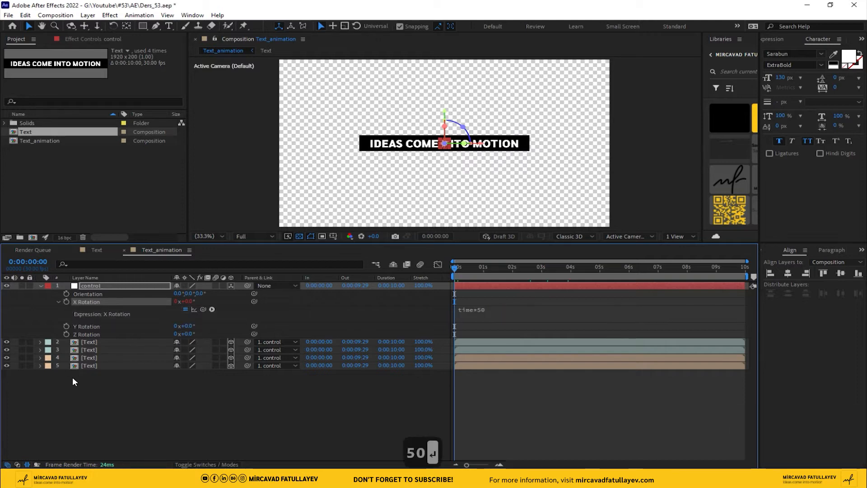
{"action": "left_click", "coordinate": [160, 399]}
{"action": "key", "text": "space"}
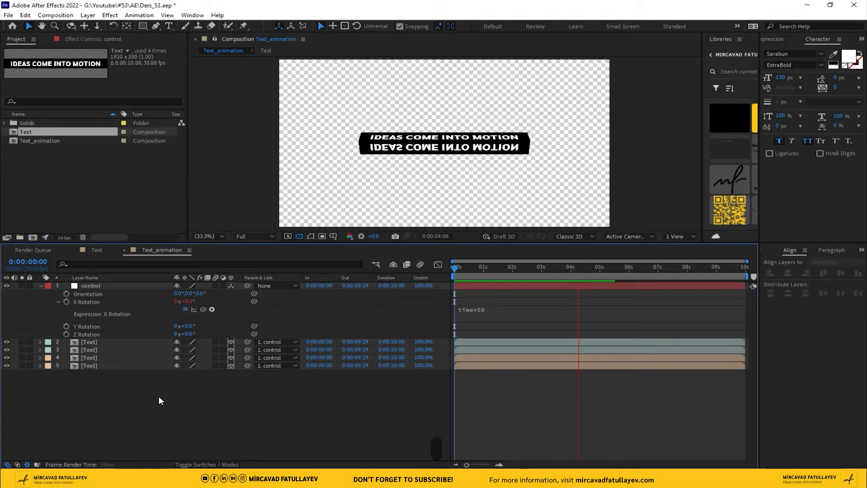
{"action": "key", "text": "space"}
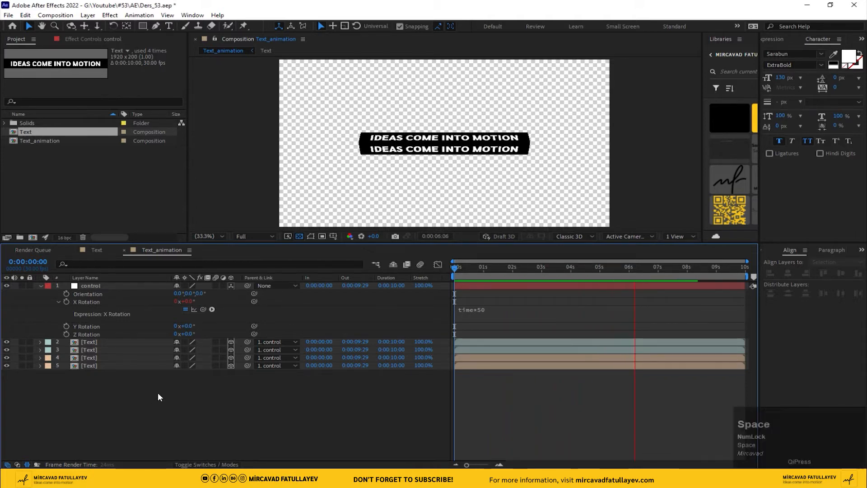
Examine the box's edges close up at different moments of the spin, around 0:00:05:18 and 0:00:05:12, for gaps between panels
{"action": "left_click_drag", "start_coordinate": [641, 270], "coordinate": [617, 273]}
{"action": "scroll", "coordinate": [379, 144], "scroll_direction": "up", "scroll_amount": 3}
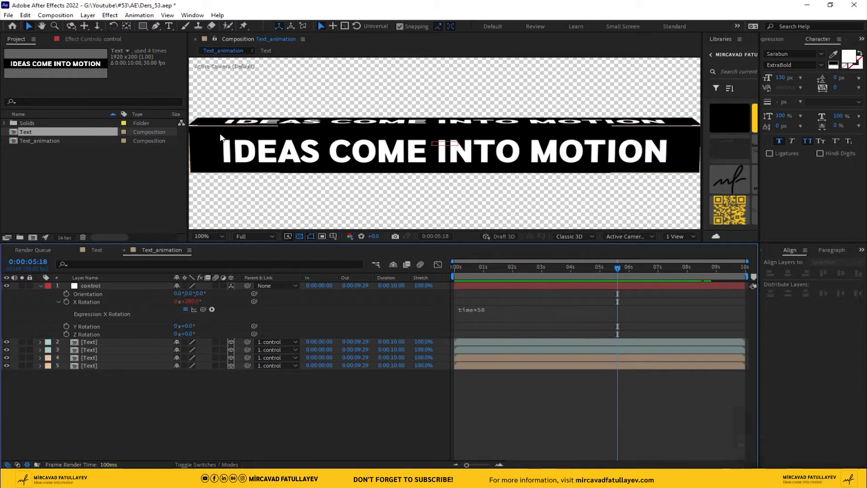
{"action": "left_click_drag", "start_coordinate": [225, 152], "coordinate": [317, 150]}
{"action": "scroll", "coordinate": [318, 150], "scroll_direction": "up", "scroll_amount": 2}
{"action": "left_click_drag", "start_coordinate": [199, 154], "coordinate": [310, 157]}
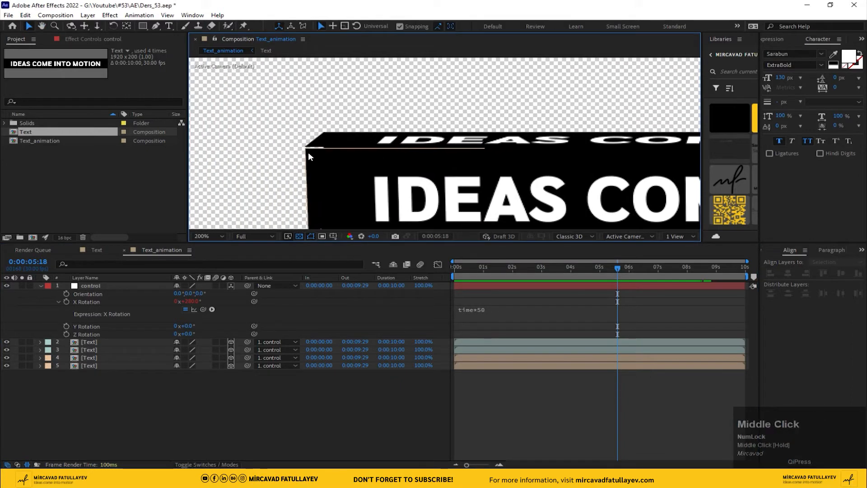
{"action": "left_click", "coordinate": [529, 179]}
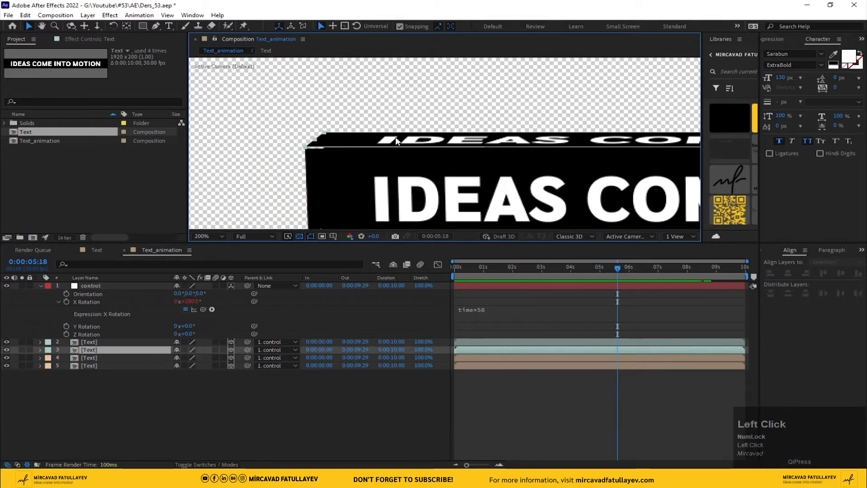
{"action": "left_click_drag", "start_coordinate": [529, 179], "coordinate": [470, 143]}
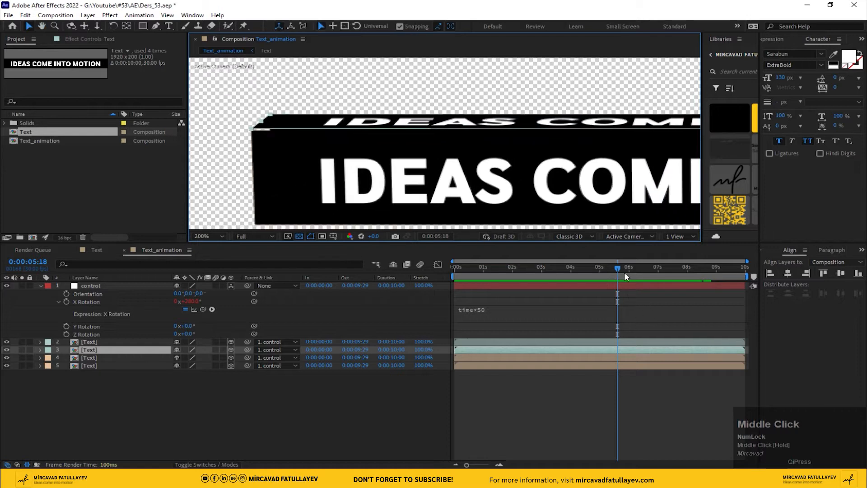
{"action": "left_click_drag", "start_coordinate": [626, 274], "coordinate": [611, 273]}
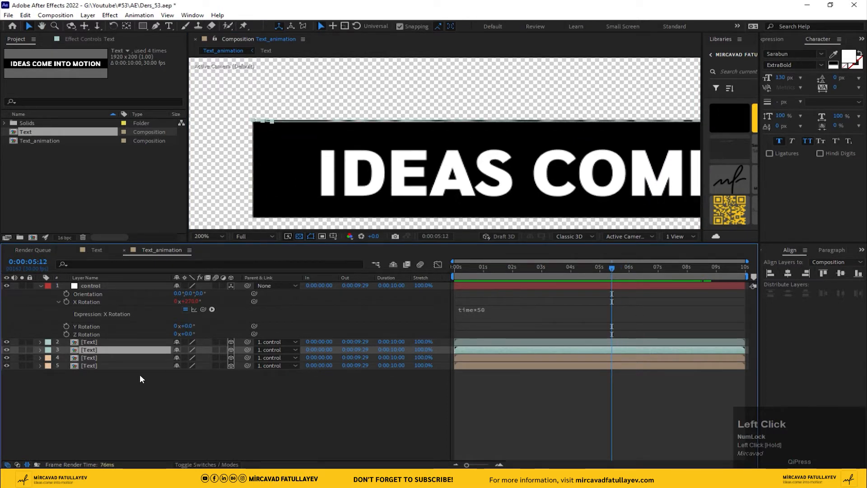
Open the Text composition from the third layer and set its height to 202 px
{"action": "double_click", "coordinate": [105, 350]}
{"action": "left_click", "coordinate": [55, 15]}
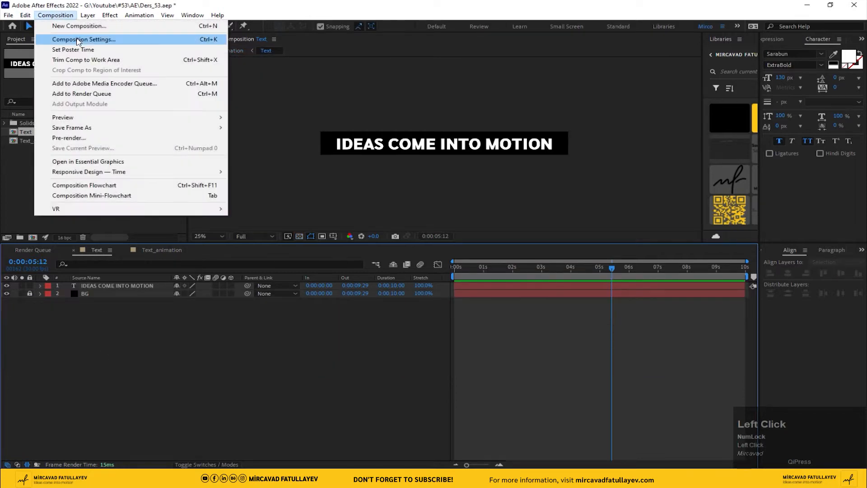
{"action": "left_click", "coordinate": [77, 37]}
{"action": "left_click", "coordinate": [382, 177]}
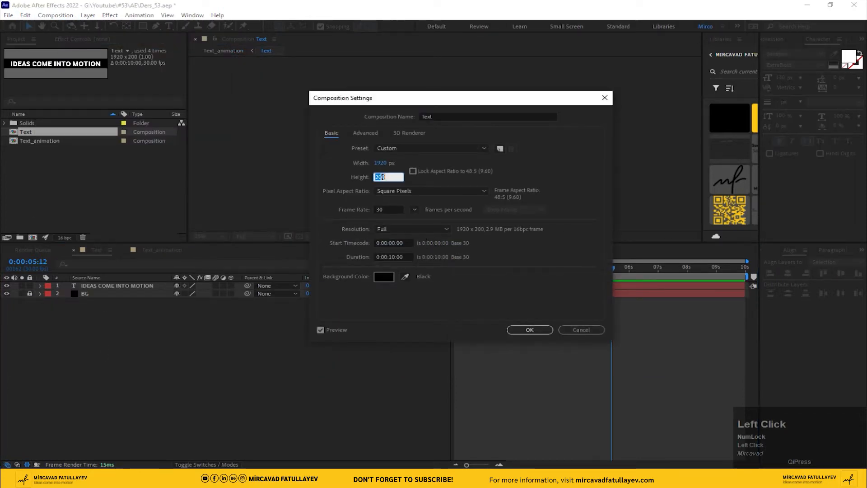
{"action": "type", "text": "2"}
{"action": "key", "text": "Return"}
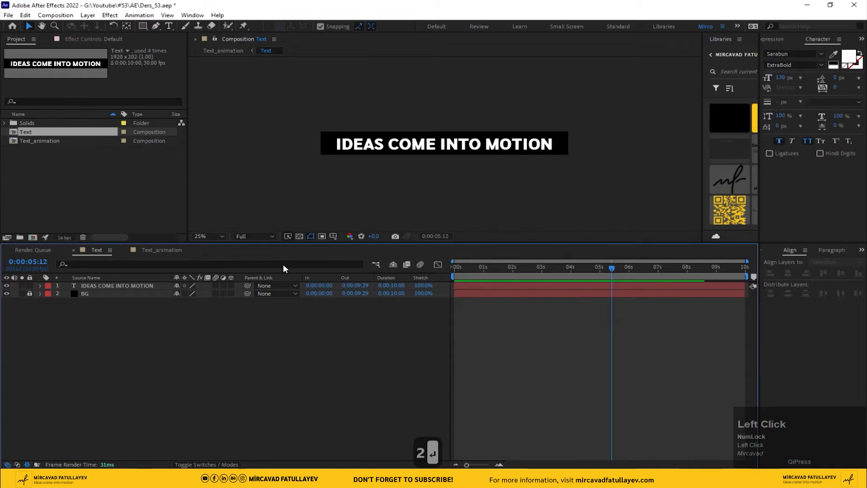
Unlock the BG layer and review its solid settings, accepting the dialog
{"action": "left_click", "coordinate": [30, 294]}
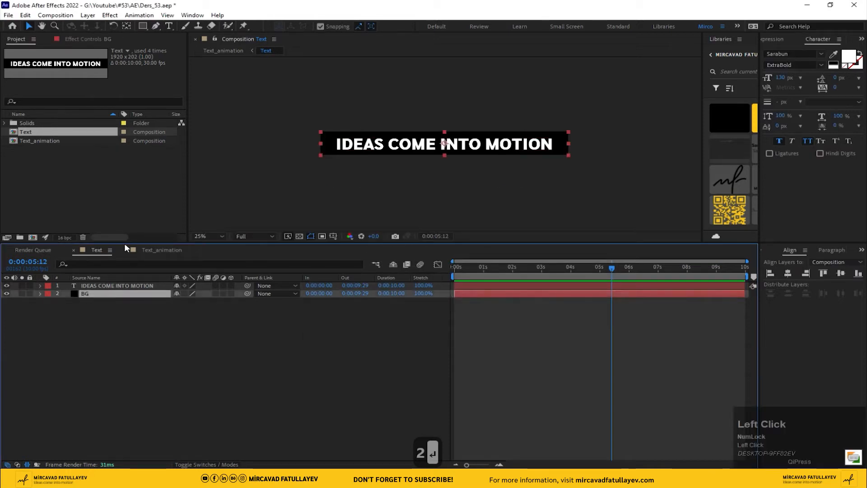
{"action": "left_click", "coordinate": [88, 16]}
{"action": "left_click", "coordinate": [167, 33]}
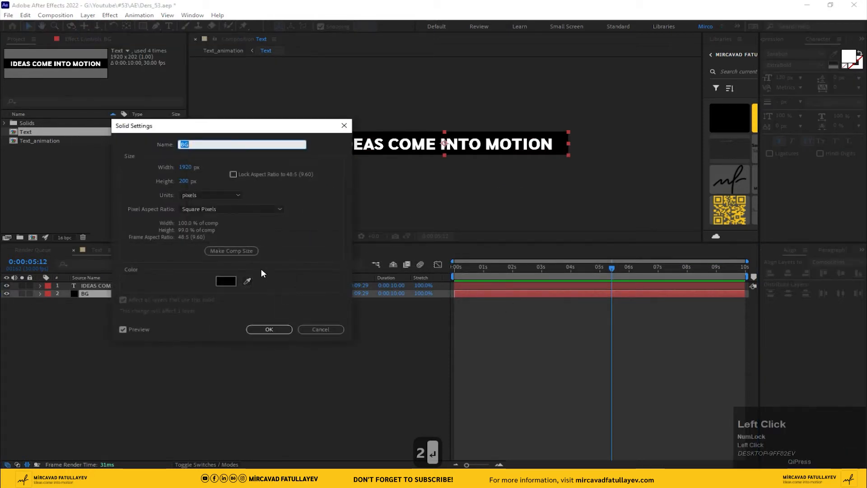
{"action": "left_click", "coordinate": [267, 330]}
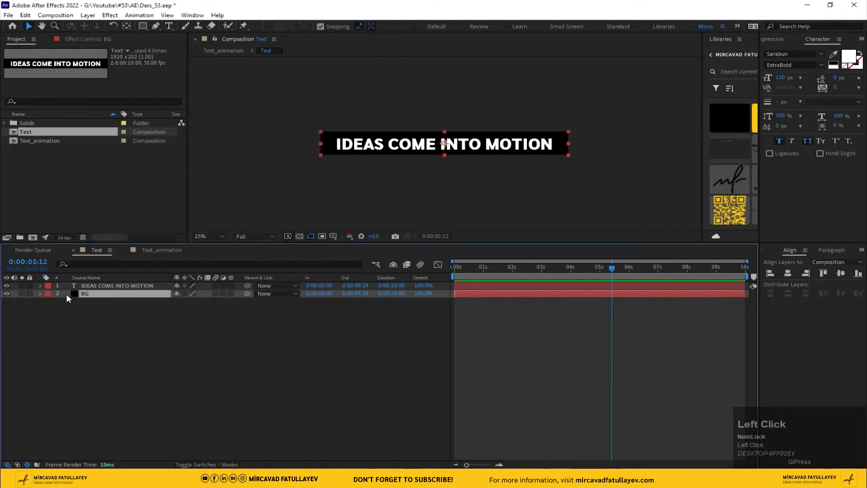
In Text_animation, shift the third layer along its Z axis to a Z position of -94 to close the seam
{"action": "left_click", "coordinate": [146, 250]}
{"action": "left_click", "coordinate": [261, 350]}
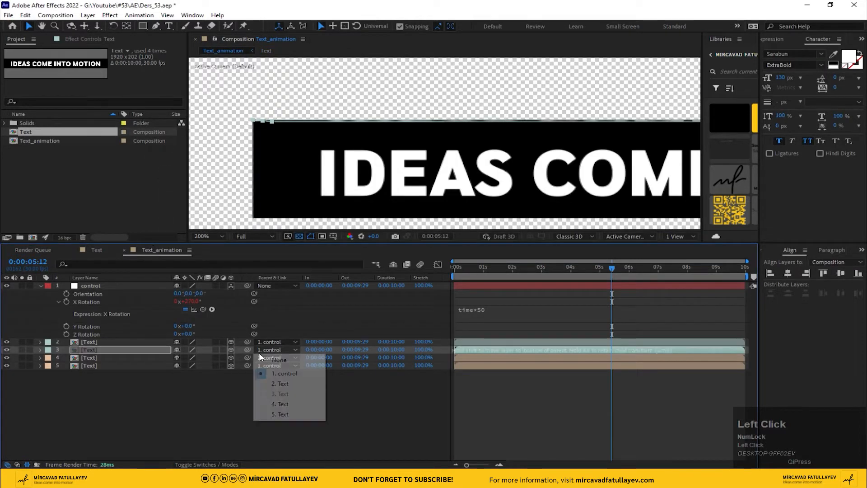
{"action": "left_click", "coordinate": [440, 406]}
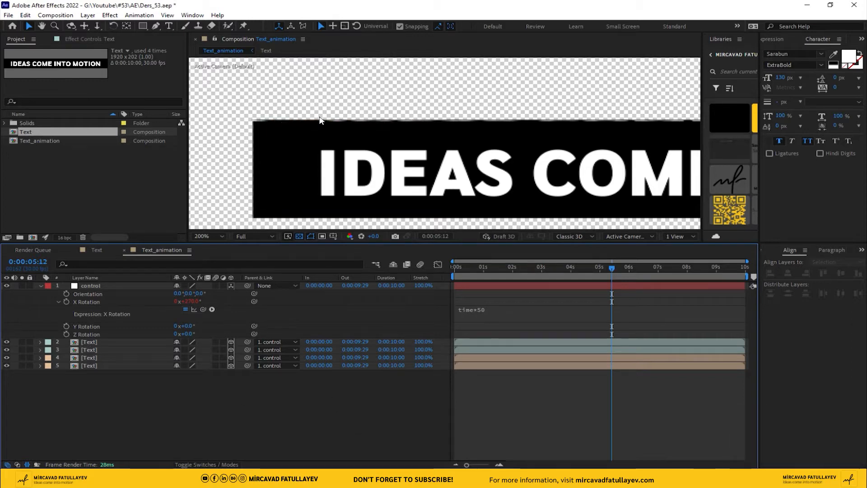
{"action": "left_click", "coordinate": [153, 350]}
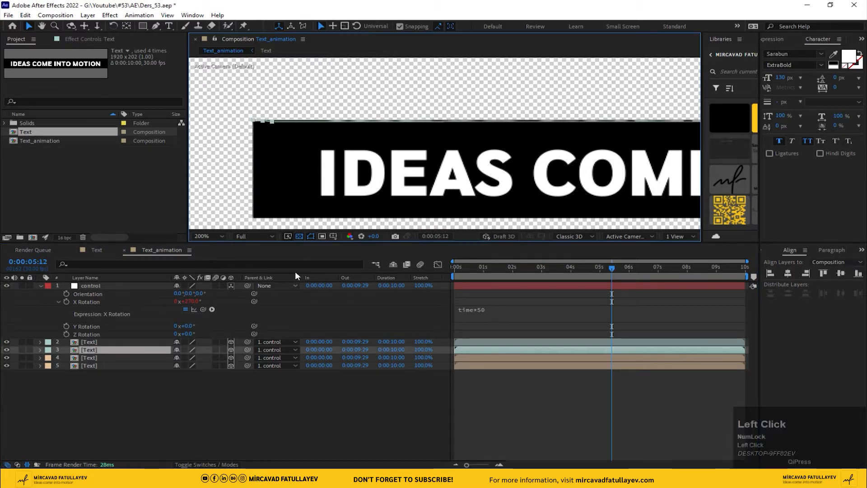
{"action": "key", "text": "p"}
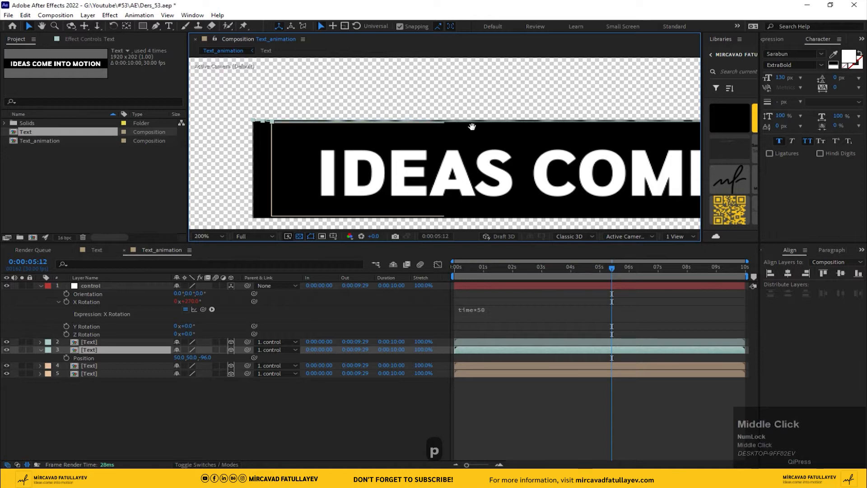
{"action": "left_click_drag", "start_coordinate": [533, 138], "coordinate": [403, 130]}
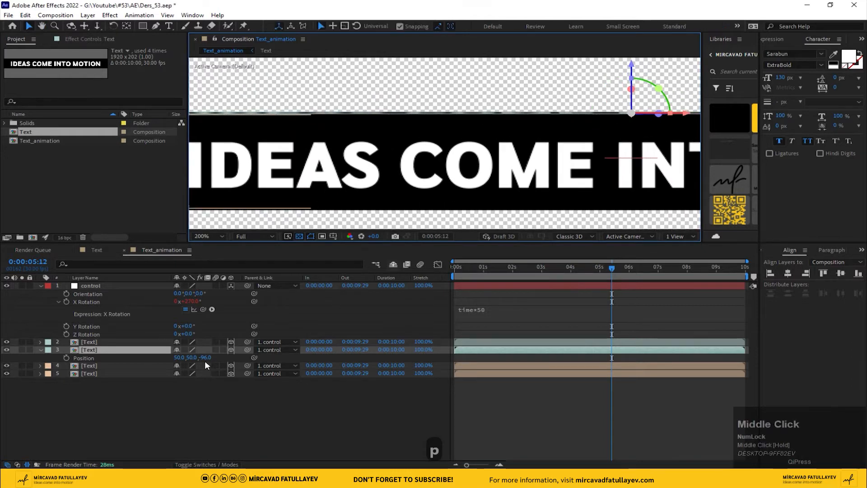
{"action": "left_click", "coordinate": [632, 69]}
{"action": "left_click_drag", "start_coordinate": [632, 69], "coordinate": [631, 69]}
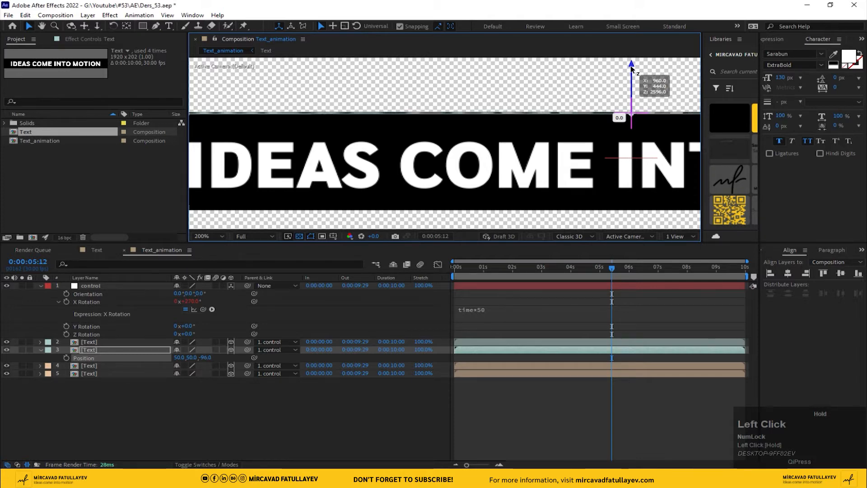
{"action": "left_click_drag", "start_coordinate": [632, 69], "coordinate": [632, 69]}
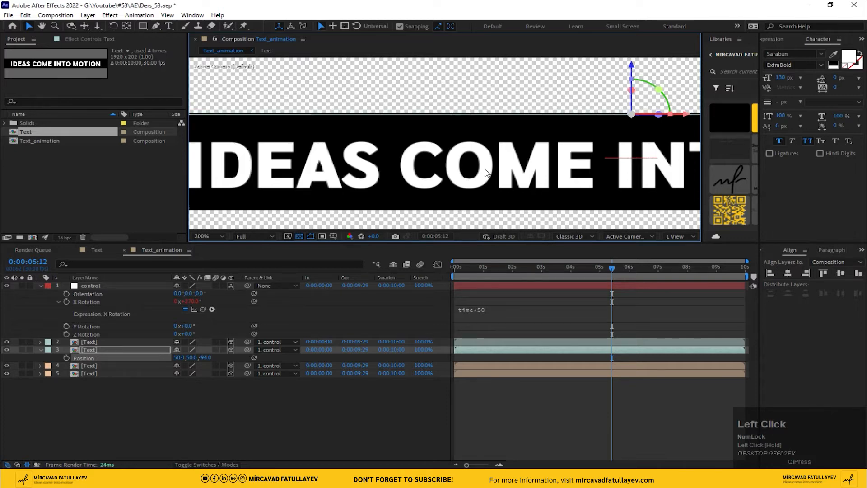
{"action": "left_click", "coordinate": [331, 398]}
Inspect the panel's edge close up and fit the whole composition back in the viewer
{"action": "left_click_drag", "start_coordinate": [368, 144], "coordinate": [449, 158]}
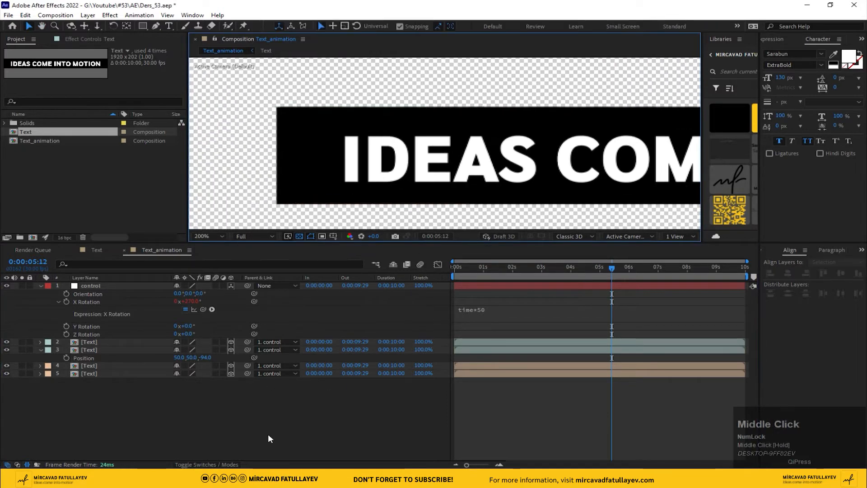
{"action": "scroll", "coordinate": [322, 155], "scroll_direction": "down", "scroll_amount": 2}
{"action": "left_click_drag", "start_coordinate": [322, 155], "coordinate": [172, 155]}
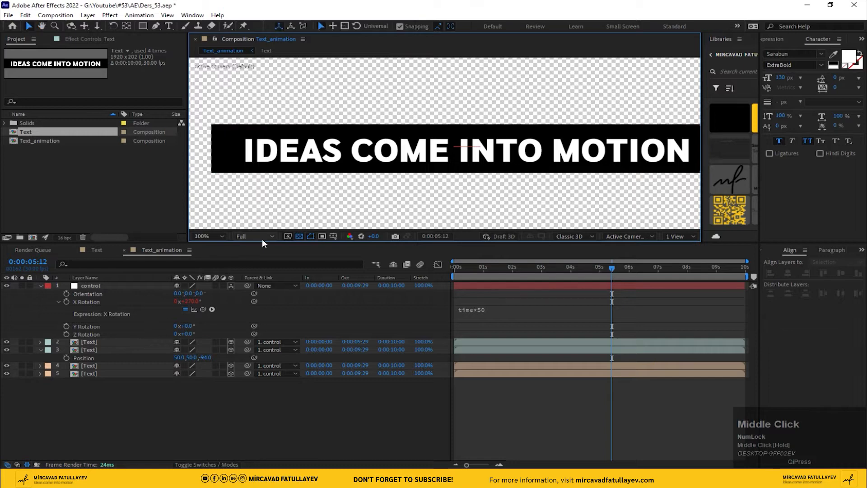
{"action": "left_click", "coordinate": [204, 236]}
{"action": "left_click", "coordinate": [215, 321]}
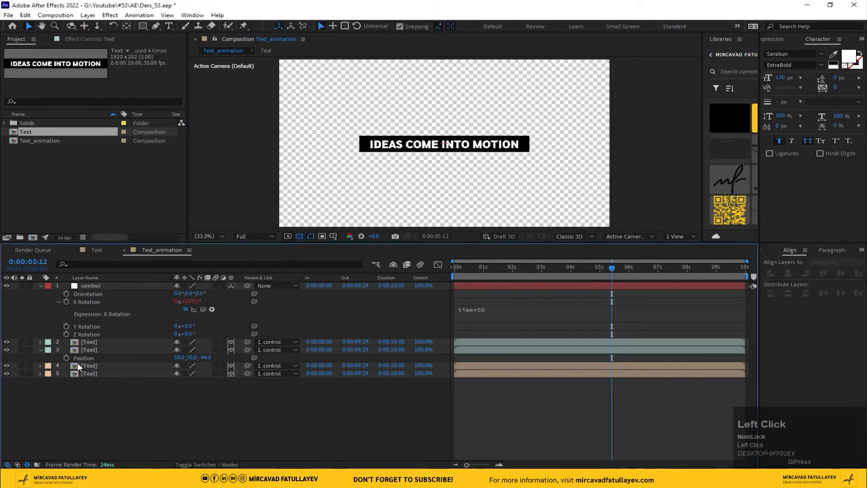
Apply the Tint effect to the bottom Text layer through the effect search
{"action": "left_click", "coordinate": [87, 351]}
{"action": "left_click", "coordinate": [91, 365]}
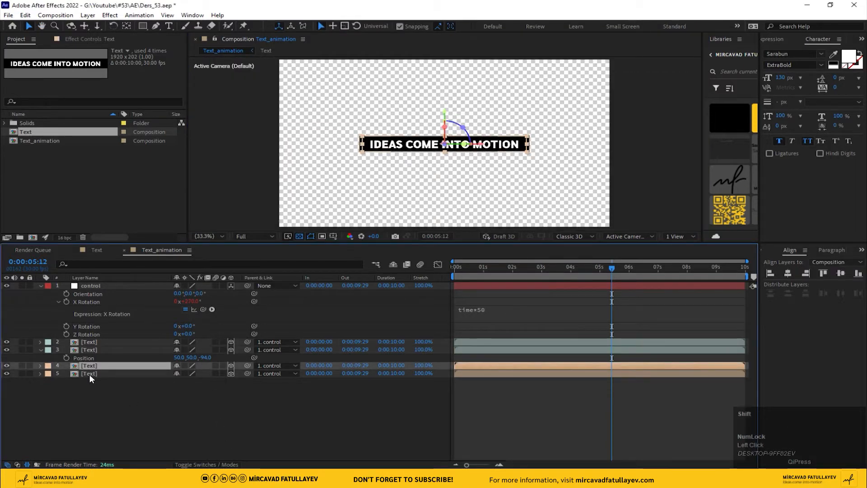
{"action": "left_click", "coordinate": [90, 374], "text": "shift"}
{"action": "left_click", "coordinate": [115, 406]}
{"action": "left_click", "coordinate": [92, 374]}
{"action": "key", "text": "ctrl+space"}
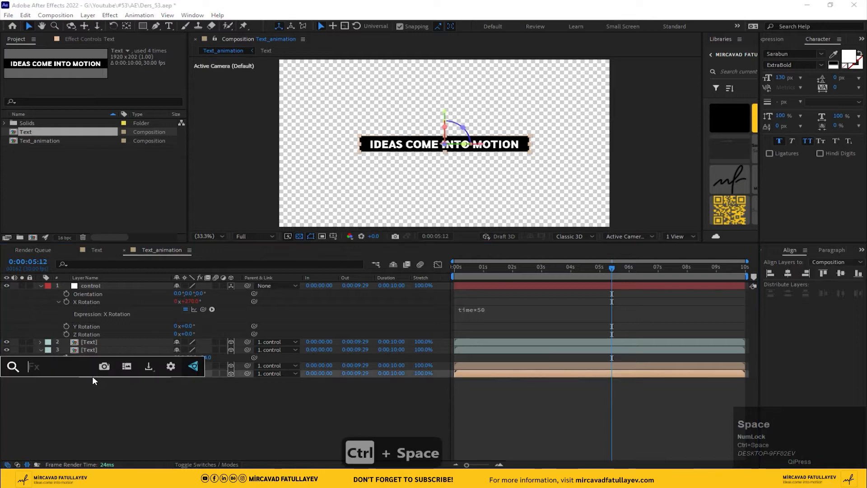
{"action": "type", "text": "ti"}
{"action": "left_click", "coordinate": [50, 428]}
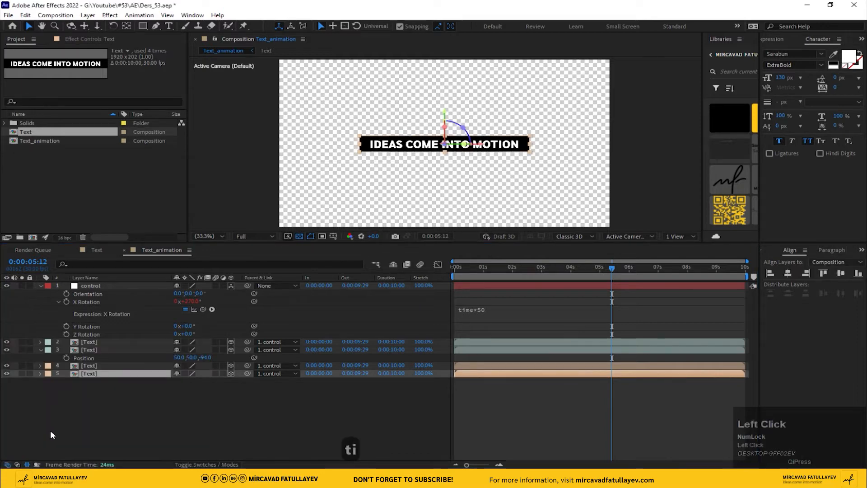
At 0:00:04:07, set the Tint's Map Black To colour by sampling the yellow swatch in the library
{"action": "left_click_drag", "start_coordinate": [625, 277], "coordinate": [578, 270]}
{"action": "left_click", "coordinate": [121, 67]}
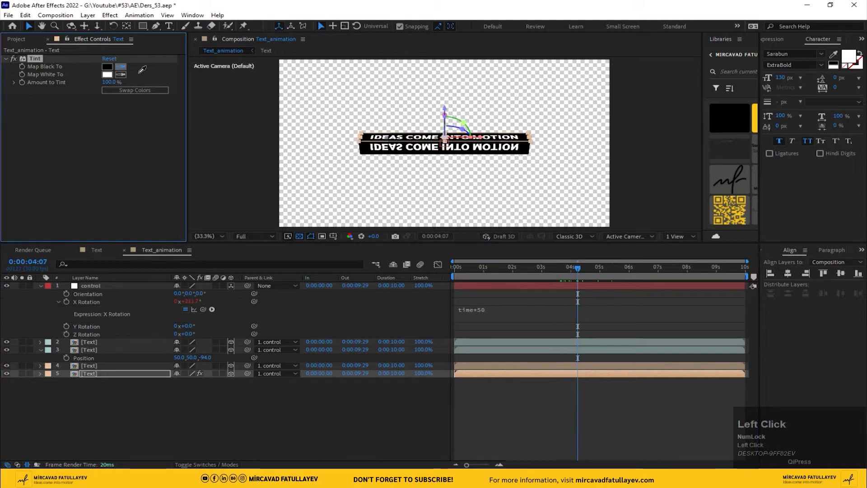
{"action": "left_click", "coordinate": [754, 117]}
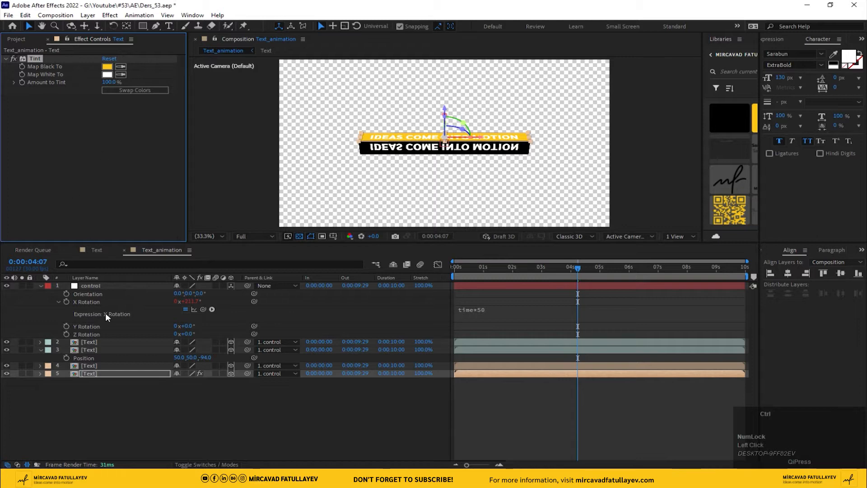
Copy the yellow Tint effect from the bottom Text layer onto the Text layer directly above it
{"action": "key", "text": "ctrl+c"}
{"action": "left_click", "coordinate": [95, 366]}
{"action": "key", "text": "ctrl+v"}
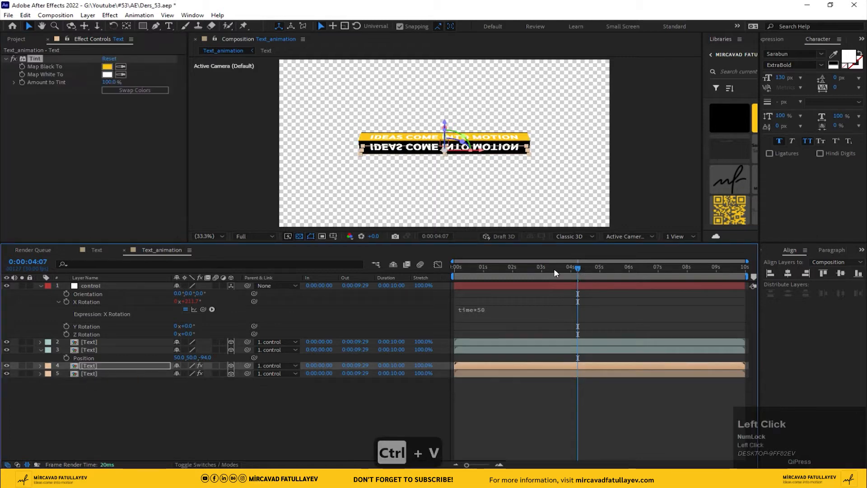
Scrub through the spin to check the coloured sides, return to 0:00:00:00, fit the view and deselect all layers
{"action": "left_click_drag", "start_coordinate": [553, 269], "coordinate": [654, 281]}
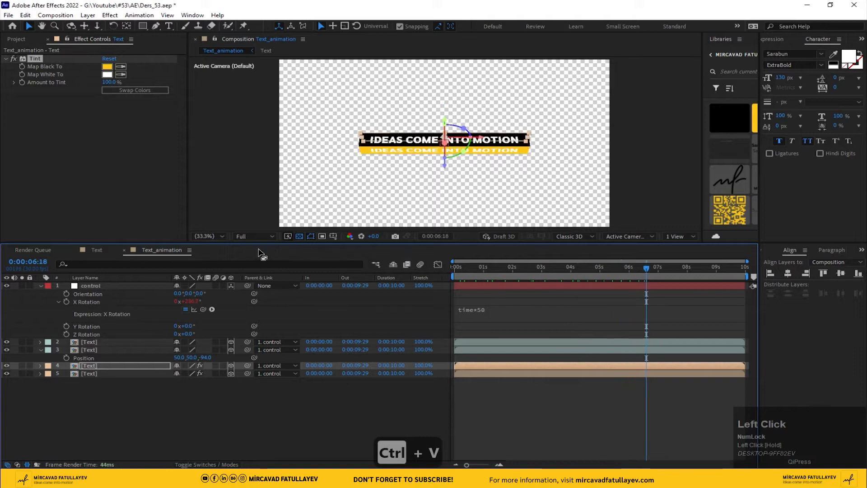
{"action": "left_click_drag", "start_coordinate": [484, 270], "coordinate": [367, 277]}
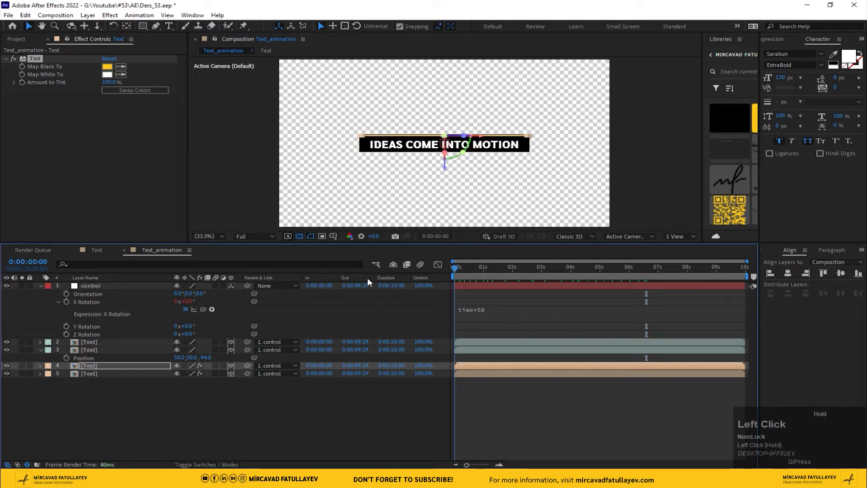
{"action": "left_click", "coordinate": [210, 236]}
{"action": "left_click", "coordinate": [226, 257]}
{"action": "left_click", "coordinate": [134, 410]}
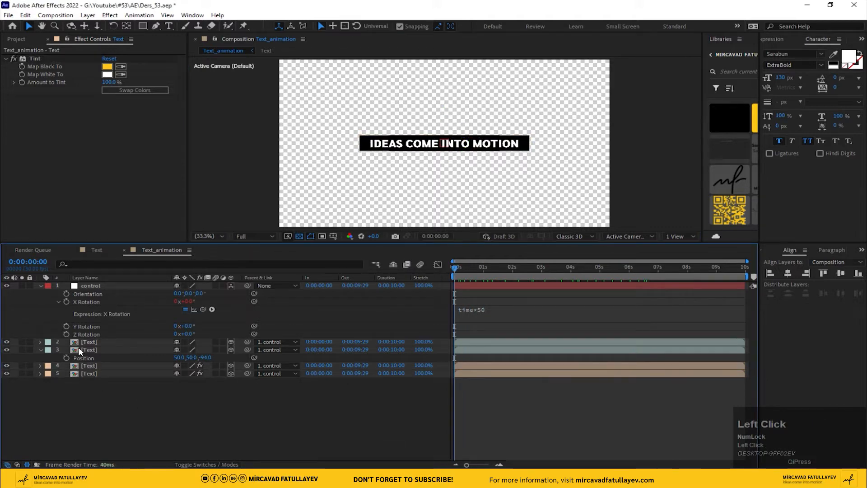
Apply the Motion Tile effect to the uppermost Text layer and set its Output Width to 400
{"action": "left_click", "coordinate": [90, 341]}
{"action": "key", "text": "ctrl+space"}
{"action": "type", "text": "mo"}
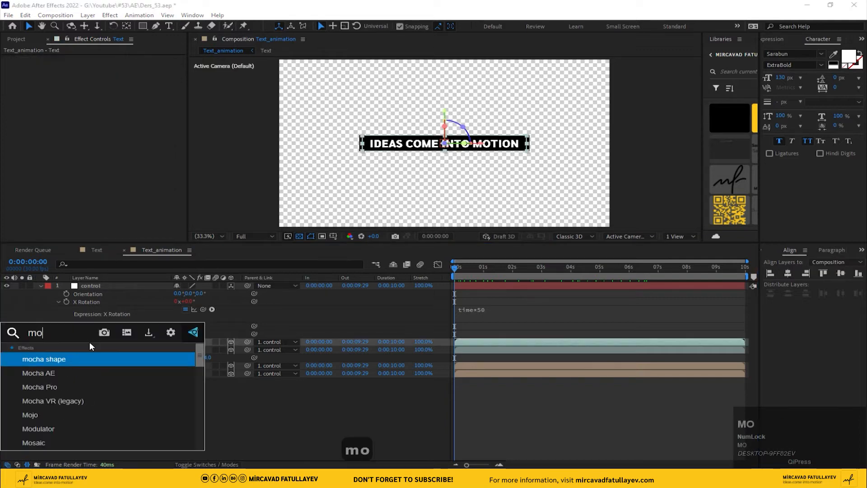
{"action": "type", "text": "tio"}
{"action": "left_click", "coordinate": [80, 360]}
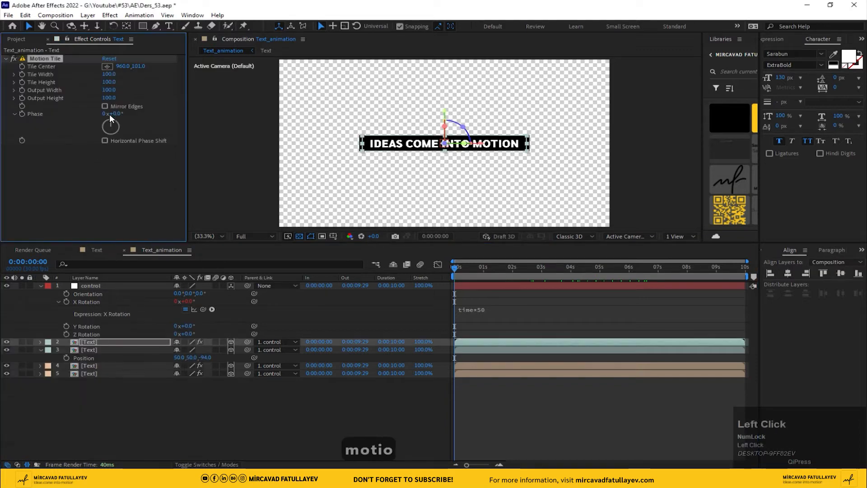
{"action": "left_click", "coordinate": [110, 90]}
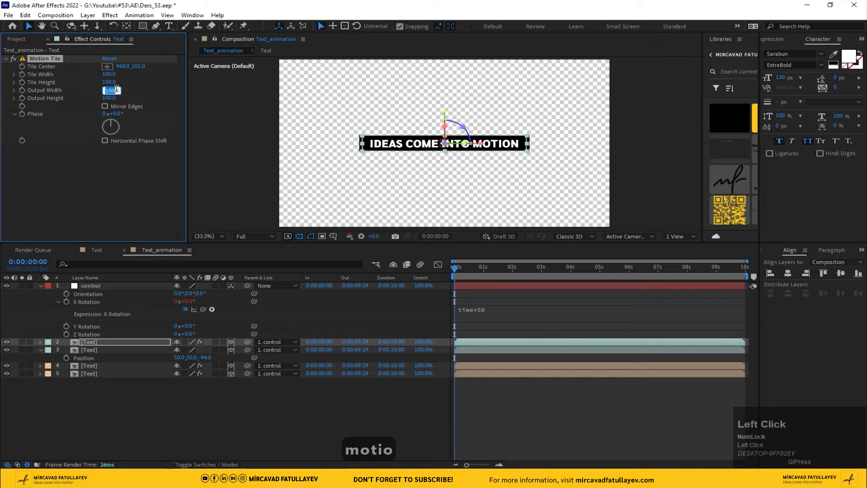
{"action": "type", "text": "400"}
{"action": "key", "text": "Return"}
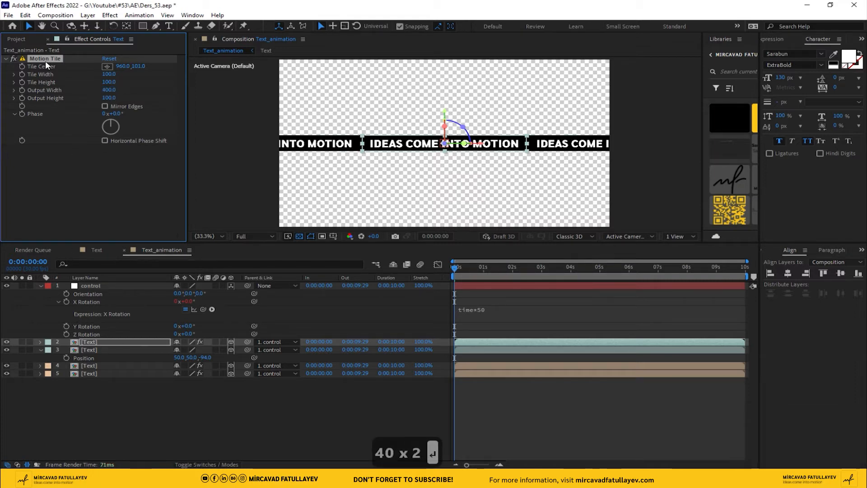
Copy the Motion Tile effect from the uppermost Text layer onto the other three Text layers
{"action": "key", "text": "ctrl+c"}
{"action": "left_click", "coordinate": [88, 351]}
{"action": "left_click", "coordinate": [89, 374], "text": "shift"}
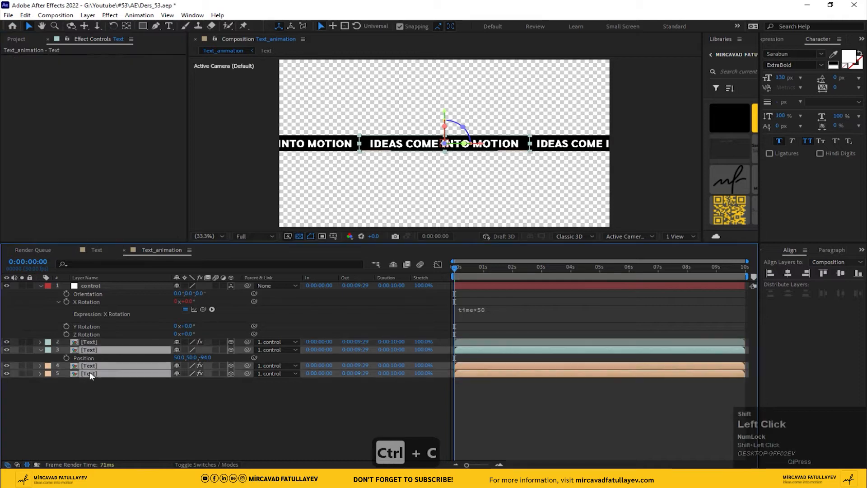
{"action": "key", "text": "ctrl+v"}
{"action": "left_click", "coordinate": [107, 410]}
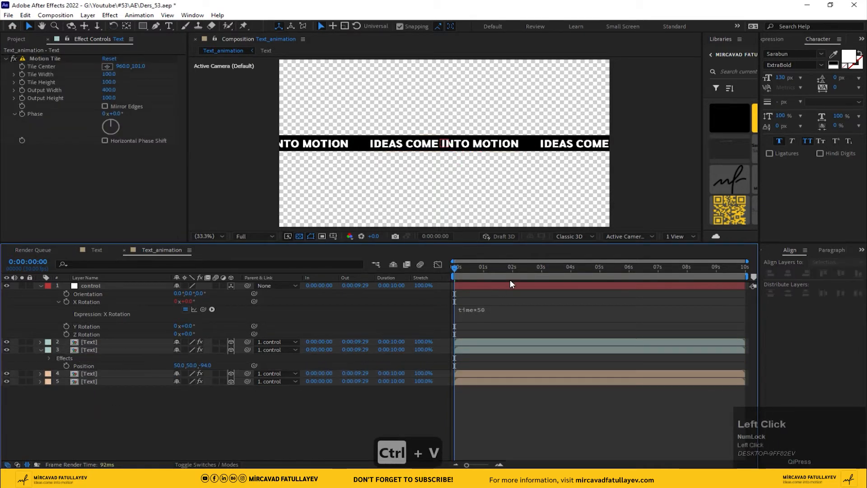
At 0:00:00:00, apply the Offset effect to the uppermost Text layer through the effect search
{"action": "left_click_drag", "start_coordinate": [464, 268], "coordinate": [339, 277]}
{"action": "left_click", "coordinate": [84, 345]}
{"action": "key", "text": "ctrl+space"}
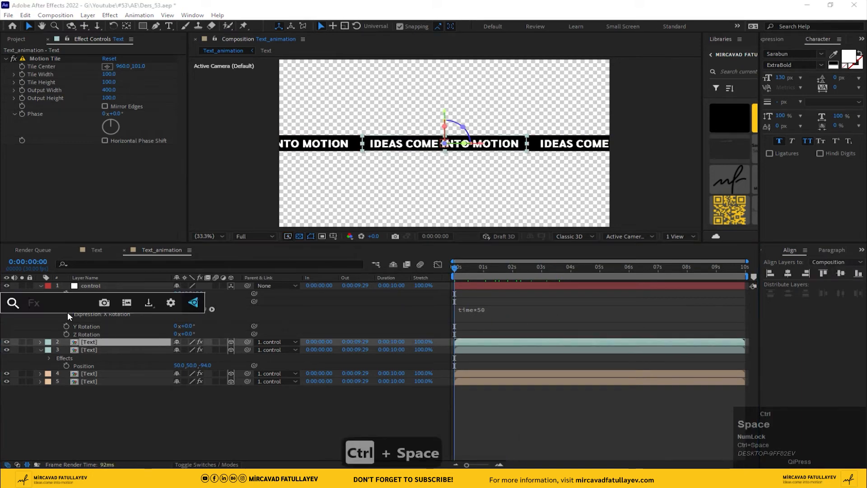
{"action": "type", "text": "of"}
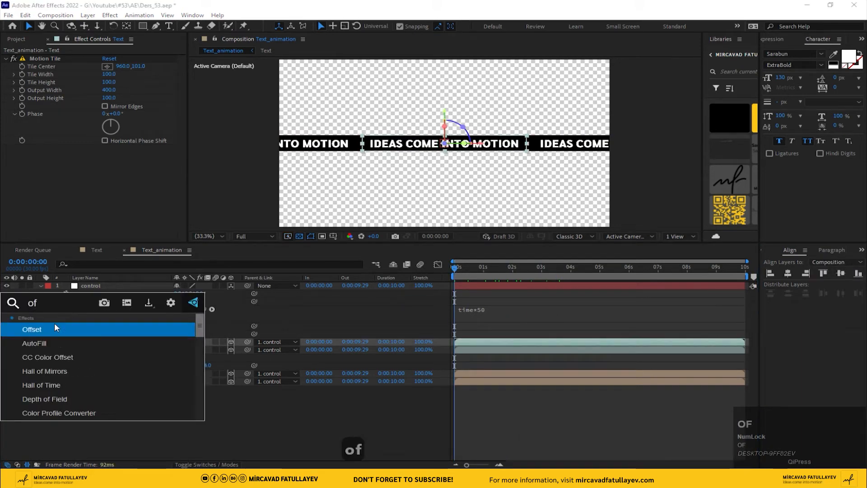
{"action": "left_click", "coordinate": [50, 325]}
Show the rulers and place a vertical guide along the starting edge of the first letter of "IDEAS"
{"action": "scroll", "coordinate": [325, 154], "scroll_direction": "up", "scroll_amount": 2}
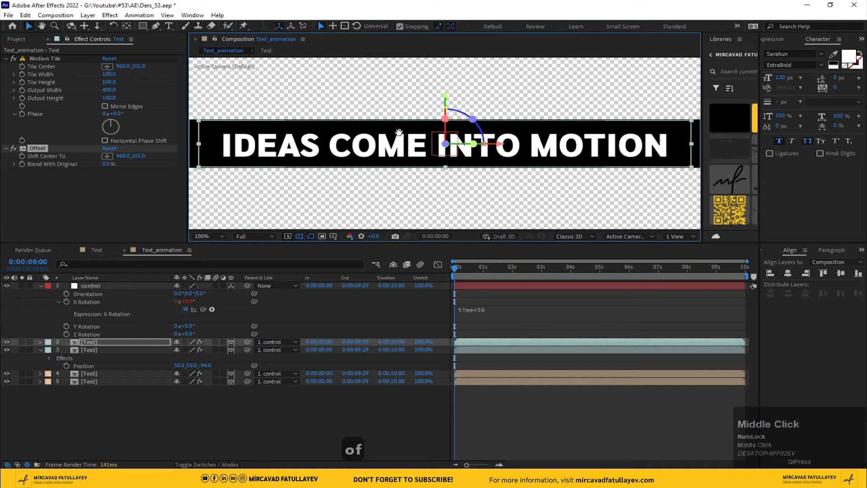
{"action": "left_click_drag", "start_coordinate": [323, 134], "coordinate": [438, 139]}
{"action": "key", "text": "ctrl+r"}
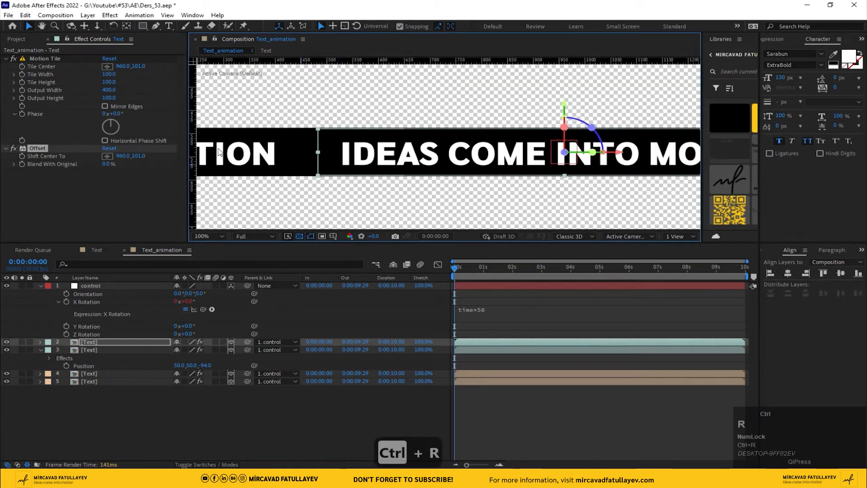
{"action": "left_click_drag", "start_coordinate": [195, 139], "coordinate": [313, 171]}
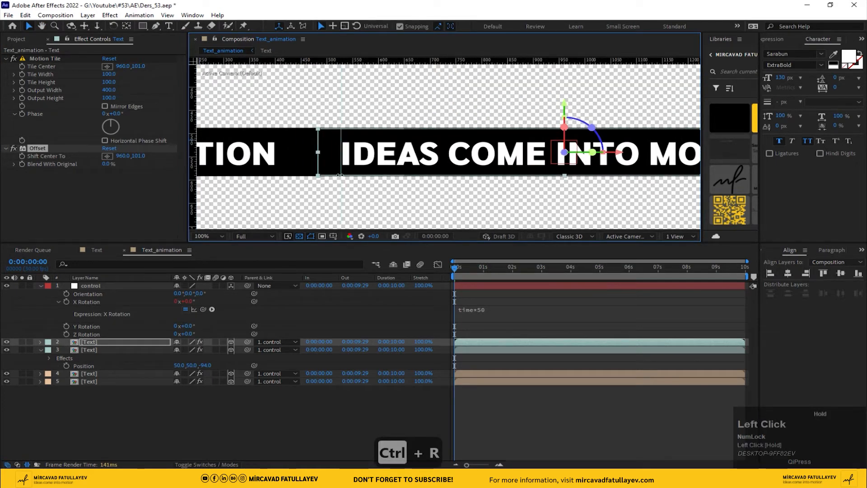
{"action": "scroll", "coordinate": [340, 171], "scroll_direction": "up", "scroll_amount": 2}
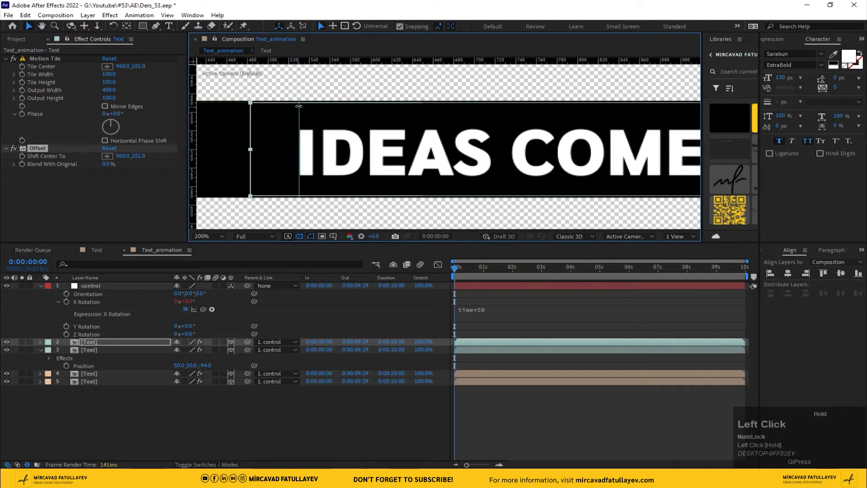
Add a starting keyframe for the Offset's Shift Center To at 0:00:00:00 and go to 0:00:09:29
{"action": "left_click", "coordinate": [22, 156]}
{"action": "left_click", "coordinate": [736, 271]}
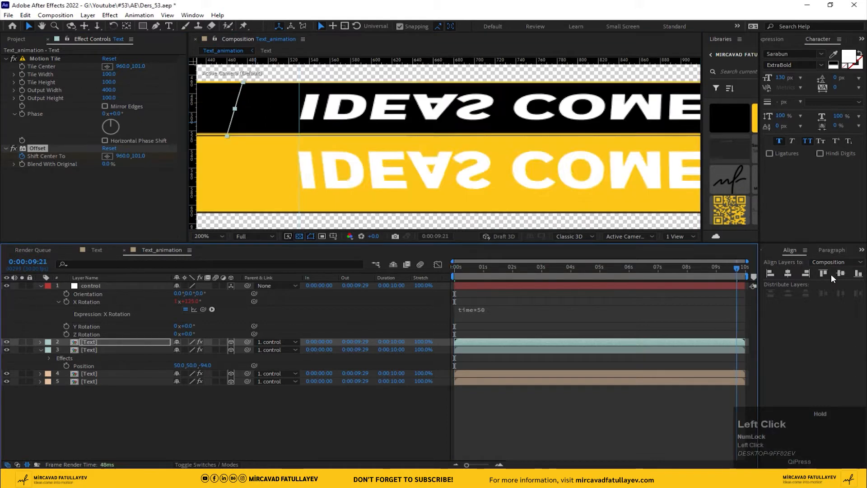
{"action": "left_click_drag", "start_coordinate": [834, 279], "coordinate": [866, 279]}
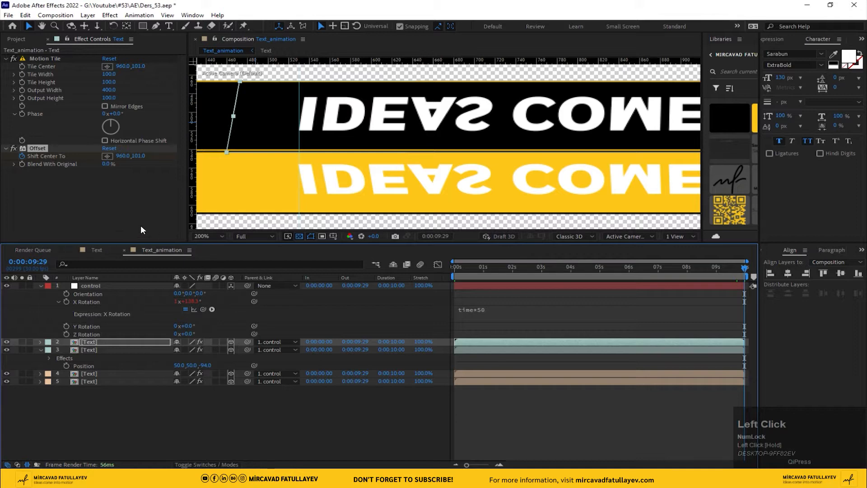
At 0:00:00:00, set the parent of all four Text layers to None, and return to 0:00:09:29
{"action": "left_click", "coordinate": [455, 267]}
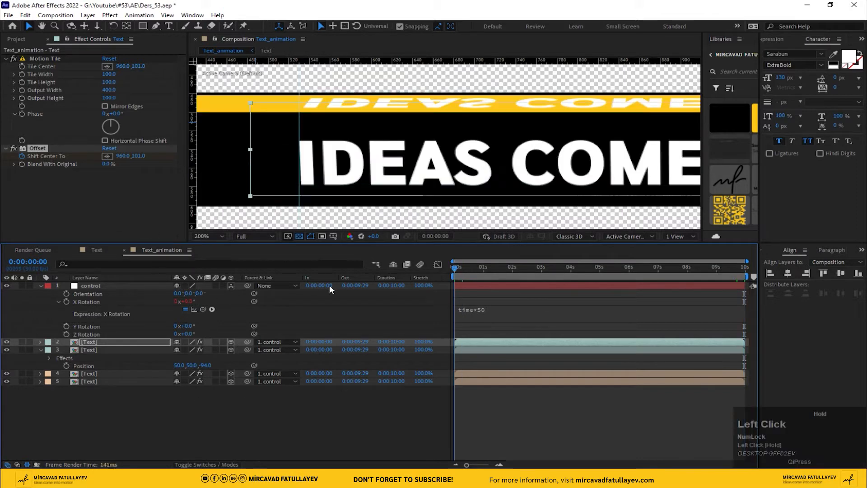
{"action": "left_click", "coordinate": [90, 342]}
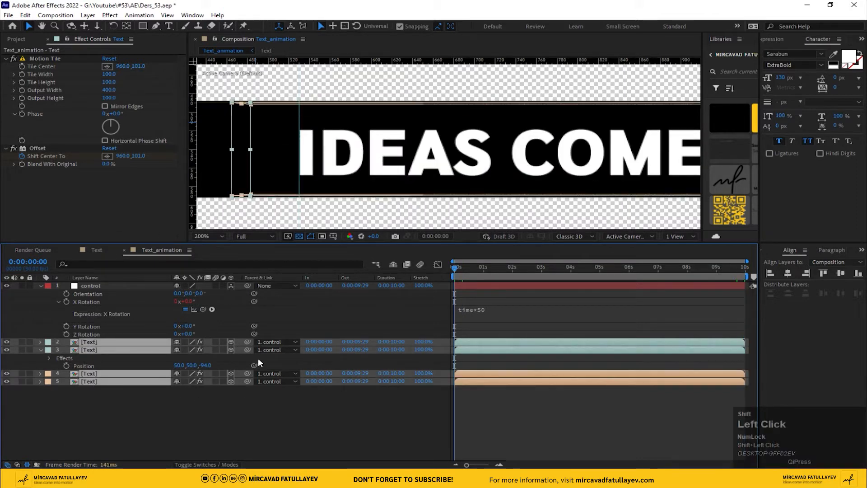
{"action": "left_click", "coordinate": [89, 382], "text": "shift"}
{"action": "left_click", "coordinate": [274, 342]}
{"action": "left_click", "coordinate": [304, 352]}
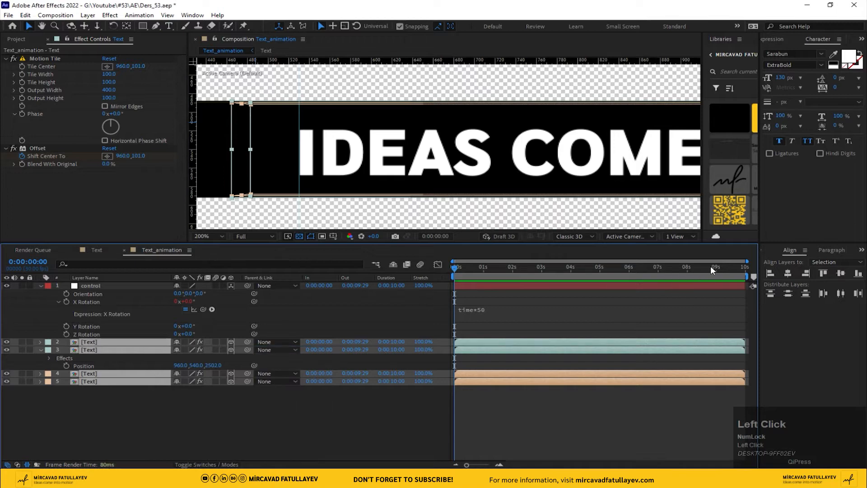
{"action": "left_click_drag", "start_coordinate": [711, 266], "coordinate": [865, 283]}
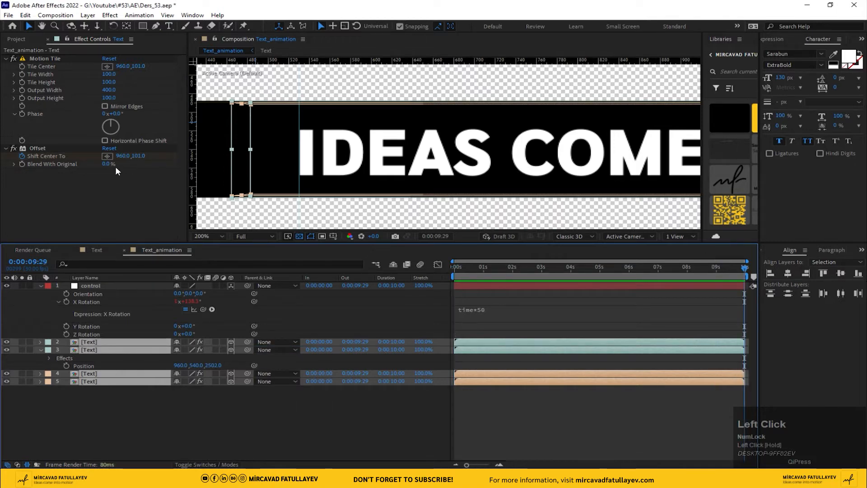
{"action": "left_click_drag", "start_coordinate": [122, 159], "coordinate": [166, 157]}
{"action": "left_click", "coordinate": [185, 396]}
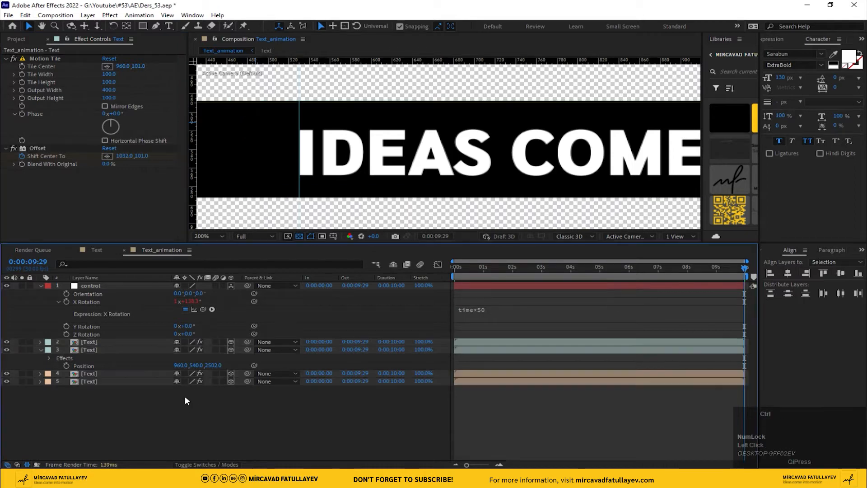
{"action": "key", "text": "ctrl+z"}
{"action": "left_click", "coordinate": [164, 402]}
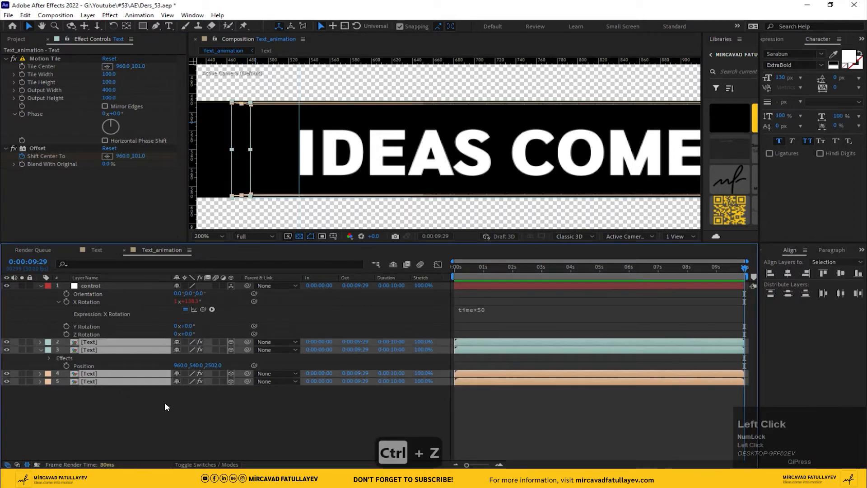
At 0:00:09:29, set the uppermost Text layer's Offset Shift Center To to 1555.0, 101.0 and solo that layer
{"action": "left_click", "coordinate": [101, 343]}
{"action": "left_click_drag", "start_coordinate": [139, 154], "coordinate": [209, 155]}
{"action": "left_click_drag", "start_coordinate": [301, 161], "coordinate": [422, 167]}
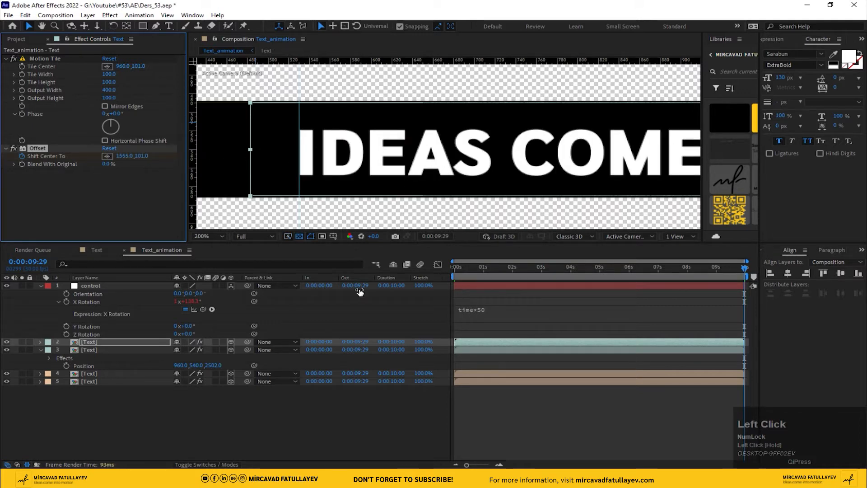
{"action": "left_click", "coordinate": [21, 341]}
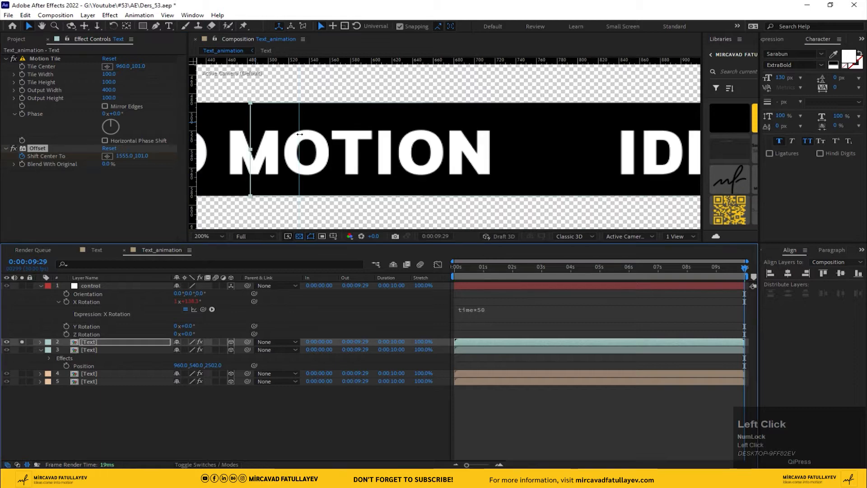
Go to 0:00:00:00 and realign the vertical guide with the starting edge of the soloed layer's "IDEAS"
{"action": "scroll", "coordinate": [300, 134], "scroll_direction": "down", "scroll_amount": 1}
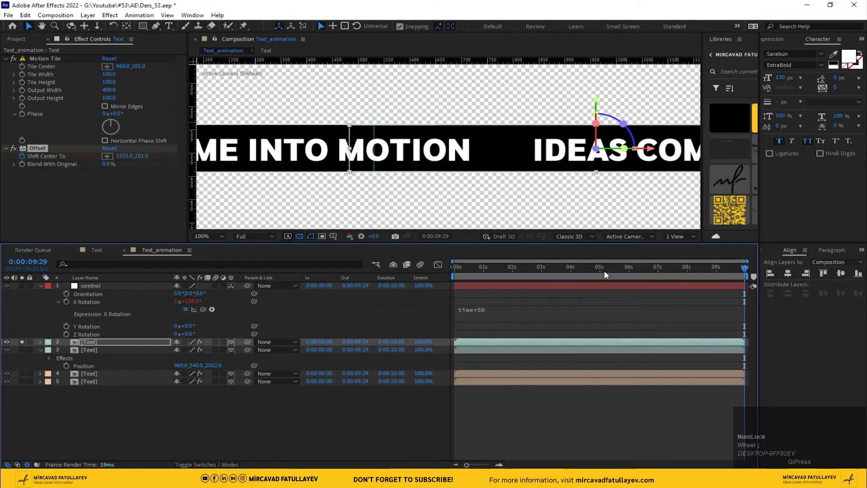
{"action": "left_click_drag", "start_coordinate": [524, 267], "coordinate": [407, 270]}
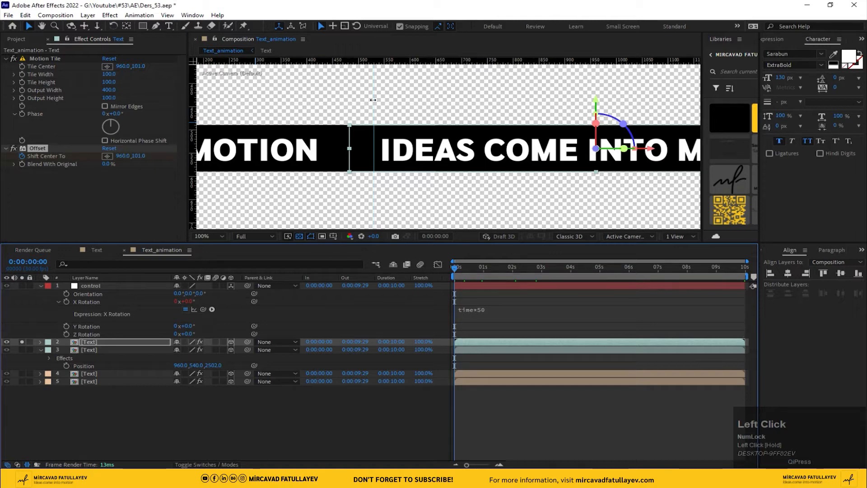
{"action": "left_click_drag", "start_coordinate": [373, 100], "coordinate": [382, 100]}
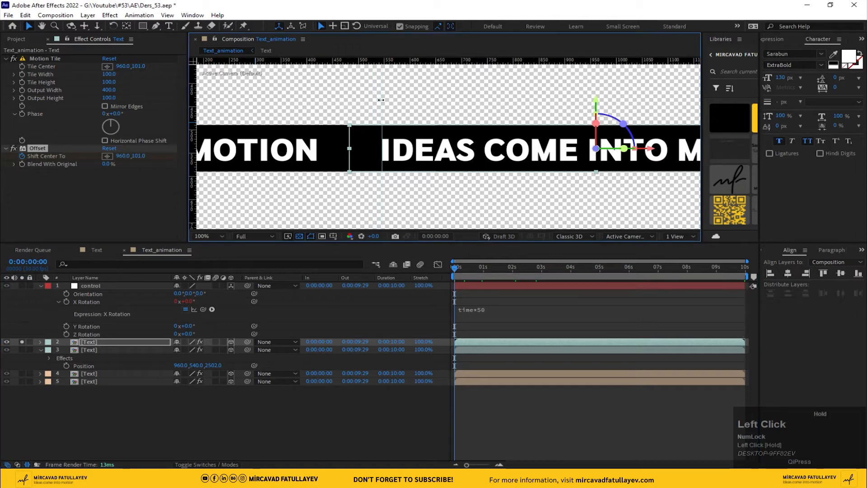
At 0:00:09:29, set the soloed layer's Offset Shift Center To to 2881.0, 101.0
{"action": "left_click_drag", "start_coordinate": [463, 262], "coordinate": [788, 278]}
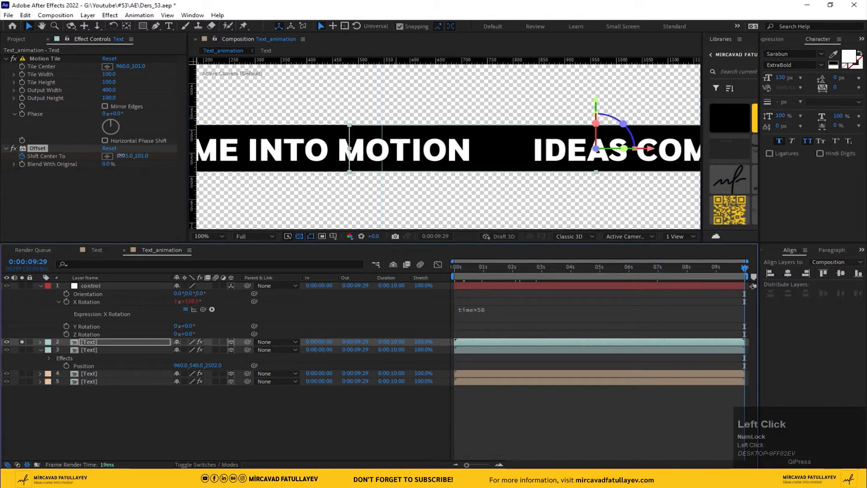
{"action": "left_click_drag", "start_coordinate": [126, 156], "coordinate": [687, 185]}
{"action": "left_click_drag", "start_coordinate": [139, 156], "coordinate": [309, 164]}
Play back the scrolling text band with the whole composition fitted in view, and stop at 0:00:00:24
{"action": "key", "text": "space"}
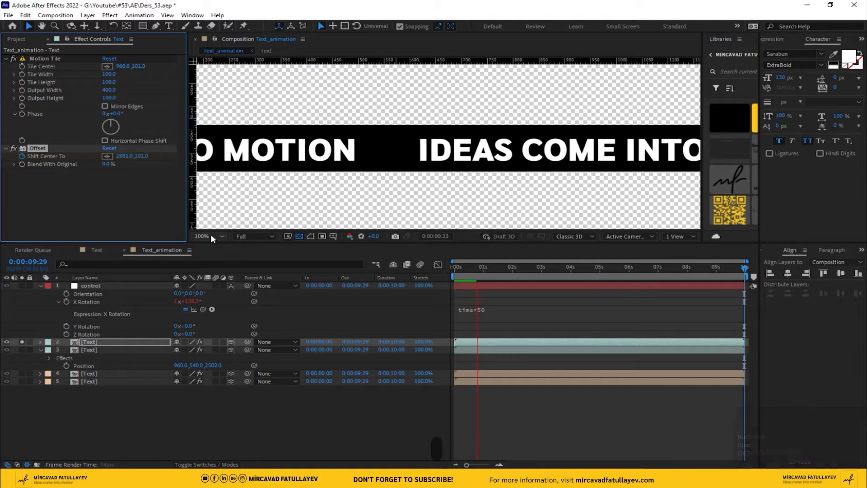
{"action": "left_click", "coordinate": [211, 236]}
{"action": "left_click", "coordinate": [222, 256]}
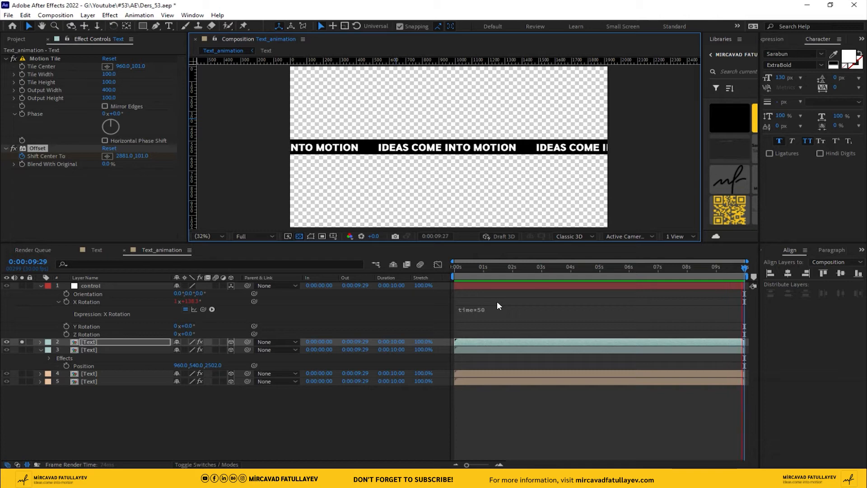
{"action": "left_click", "coordinate": [478, 266]}
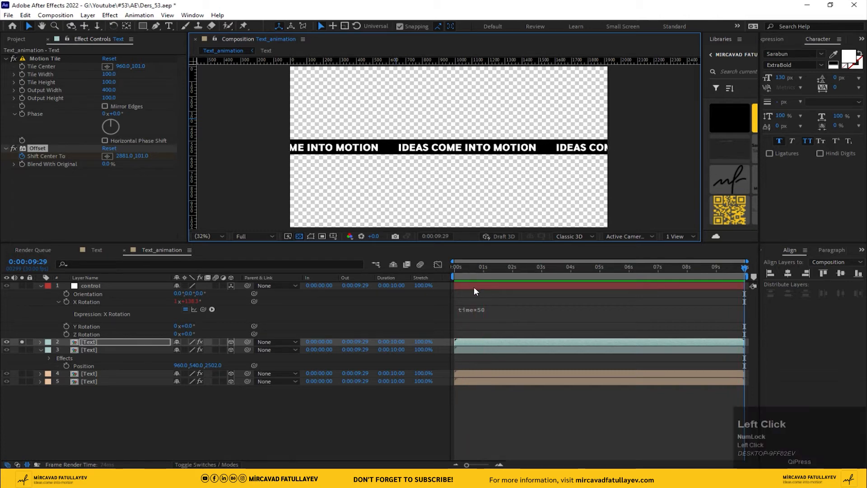
Reveal the uppermost Text layer's keyframes and copy its animated Offset effect
{"action": "left_click", "coordinate": [100, 342]}
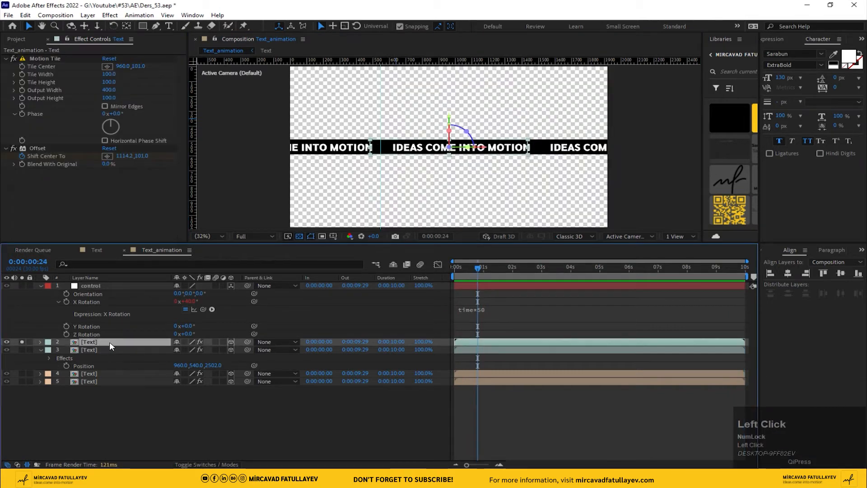
{"action": "key", "text": "u"}
{"action": "left_click", "coordinate": [36, 150]}
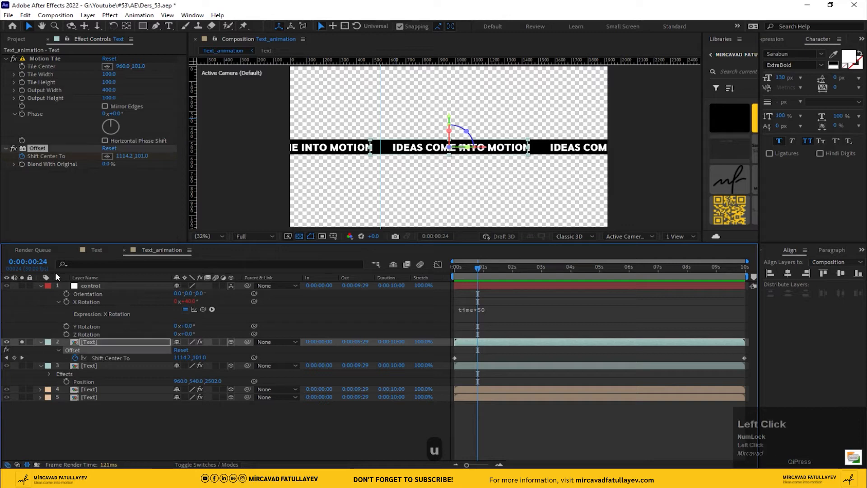
{"action": "key", "text": "ctrl+c"}
At 0:00:00:00, switch the solo to the second Text layer and paste the animated Offset effect onto it
{"action": "left_click_drag", "start_coordinate": [477, 267], "coordinate": [455, 267]}
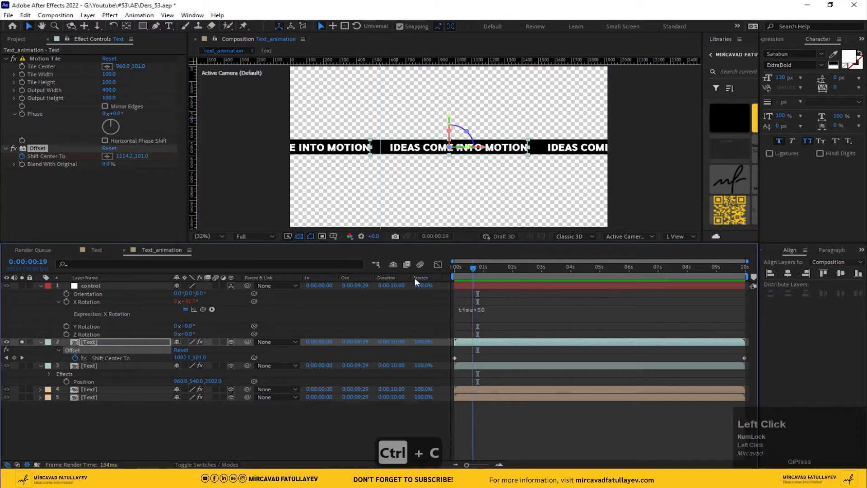
{"action": "left_click", "coordinate": [21, 342]}
{"action": "left_click", "coordinate": [22, 365]}
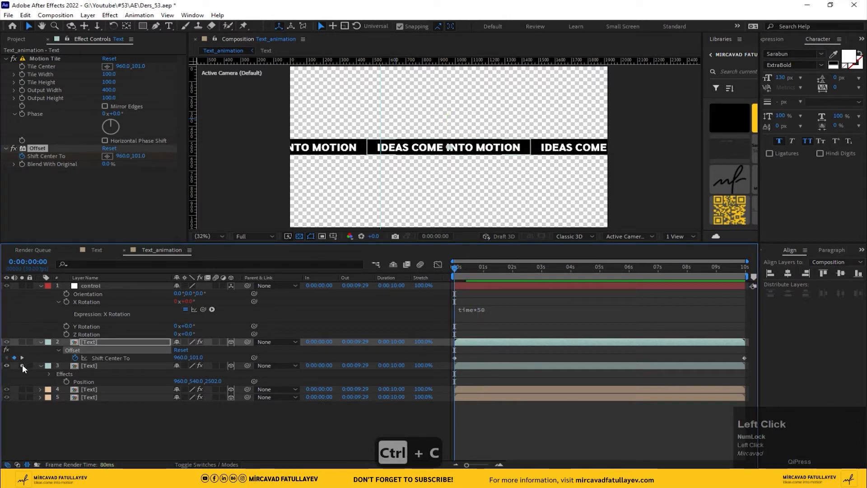
{"action": "left_click", "coordinate": [81, 366]}
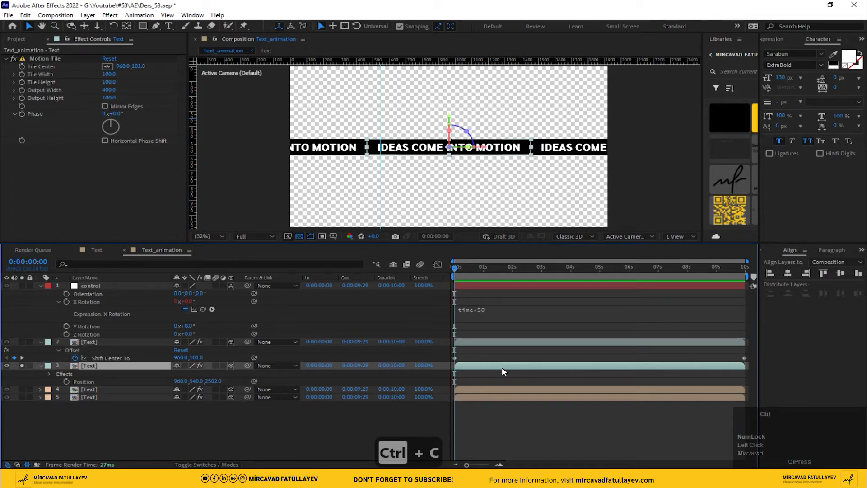
{"action": "key", "text": "ctrl+v"}
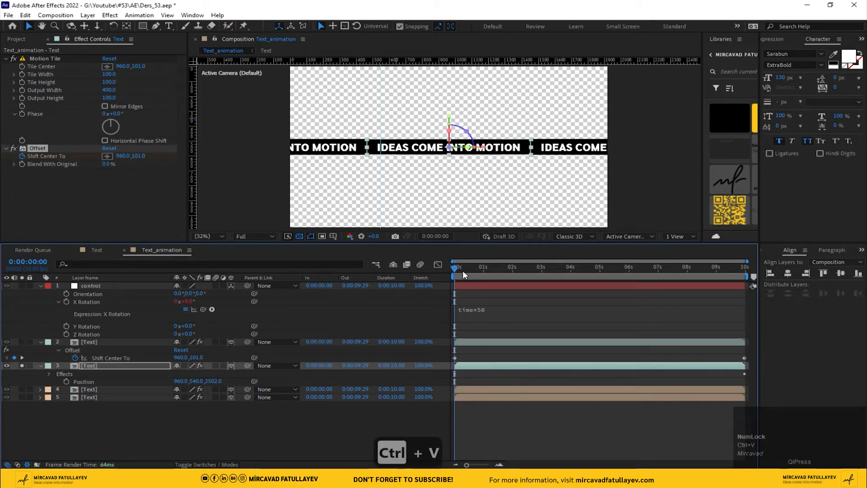
Check the second Text layer's pasted Offset animation across the timeline and return to the first frame
{"action": "left_click_drag", "start_coordinate": [463, 270], "coordinate": [543, 269]}
{"action": "key", "text": "End"}
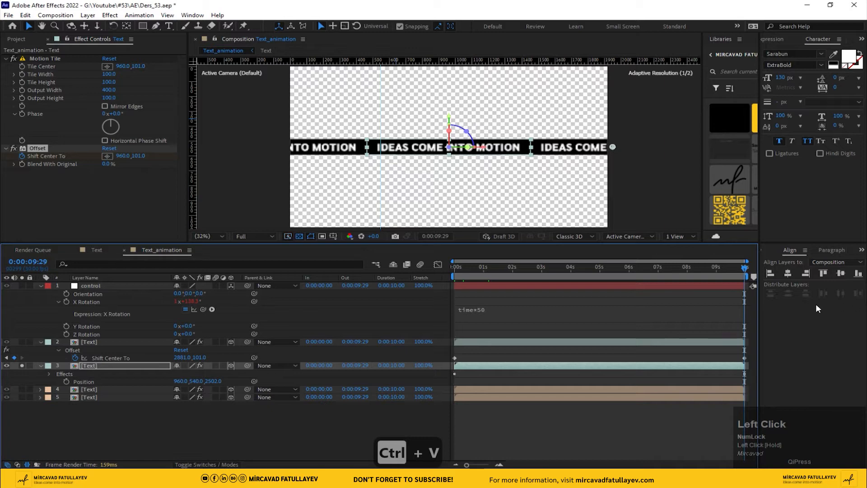
{"action": "key", "text": "Home"}
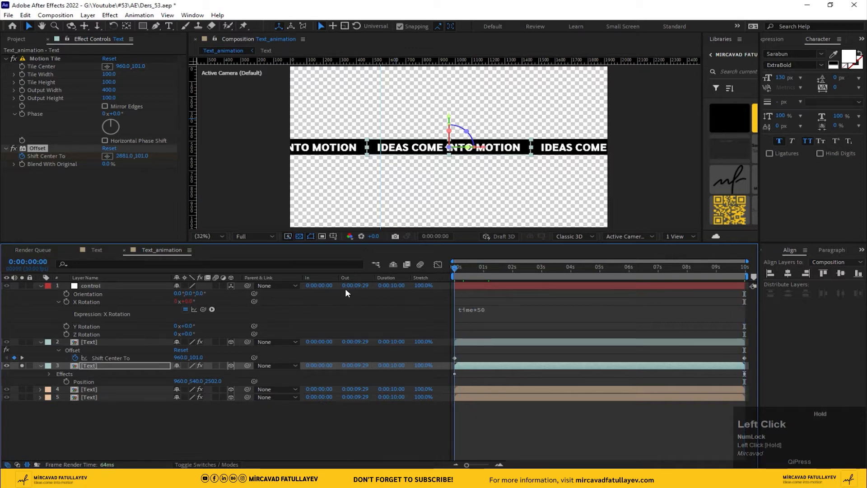
Paste the animated Offset effect onto the third and fourth Text layers at 0:00:00:00, and clear the layer solos
{"action": "left_click", "coordinate": [22, 365]}
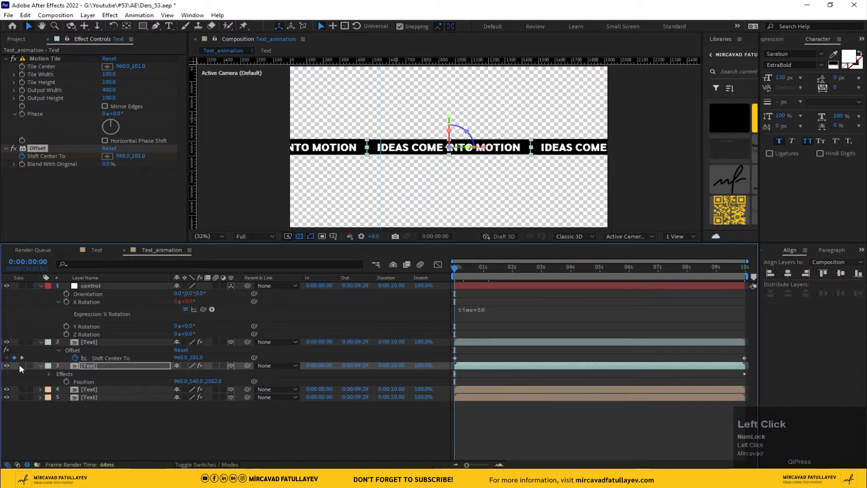
{"action": "left_click", "coordinate": [22, 389]}
{"action": "left_click", "coordinate": [77, 389]}
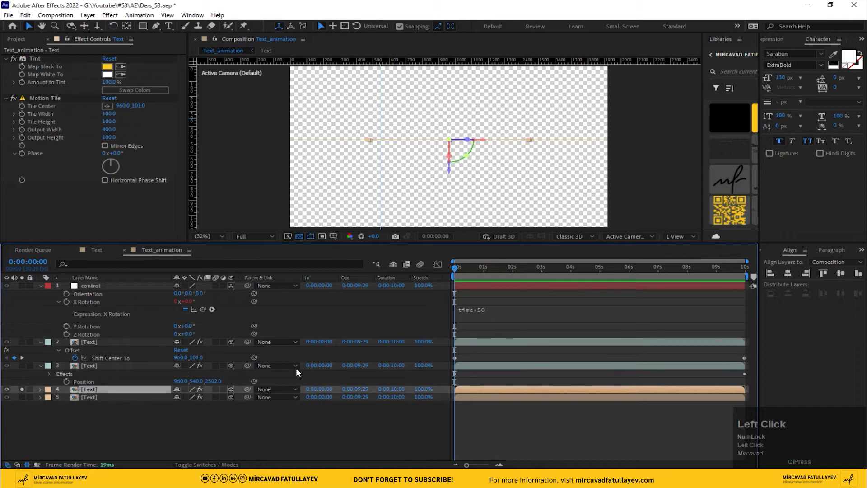
{"action": "key", "text": "ctrl+v"}
{"action": "left_click", "coordinate": [77, 396]}
{"action": "key", "text": "ctrl+v"}
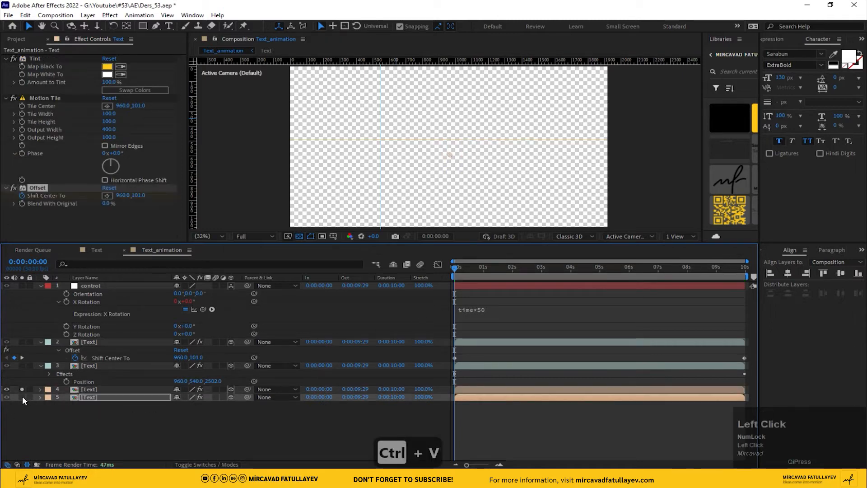
{"action": "left_click", "coordinate": [22, 389]}
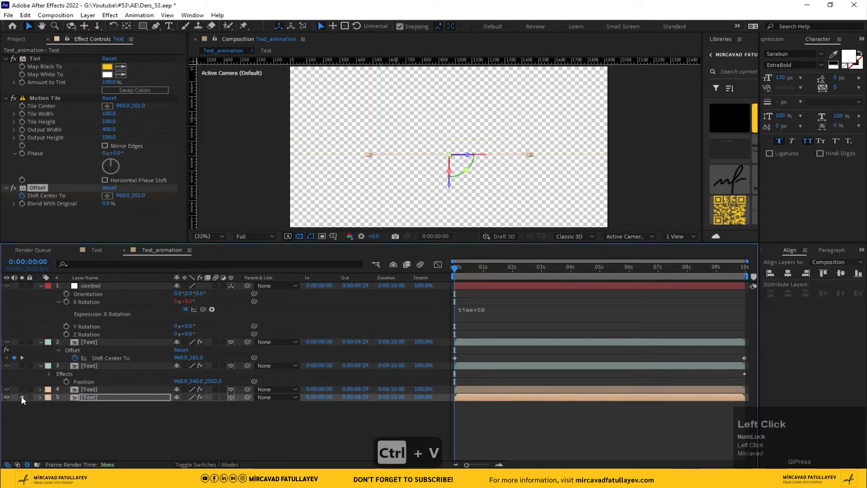
Parent all four Text layers to the control null
{"action": "left_click", "coordinate": [106, 342]}
{"action": "left_click", "coordinate": [98, 397], "text": "shift"}
{"action": "left_click", "coordinate": [276, 342]}
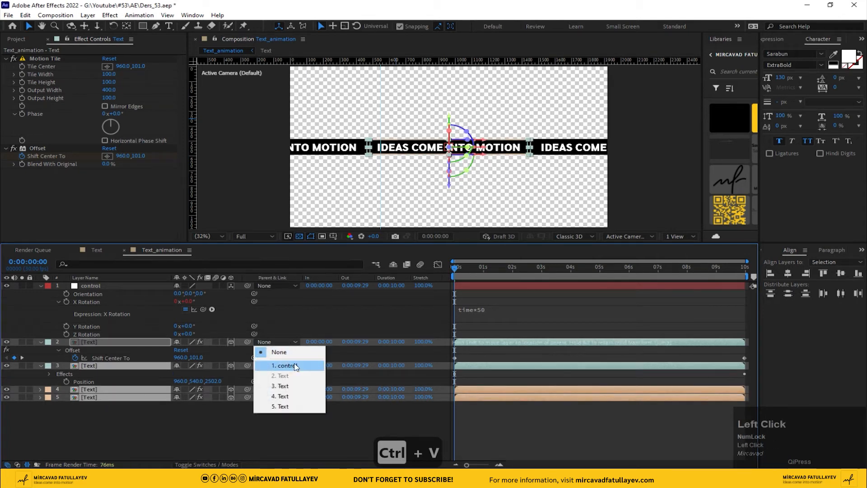
{"action": "left_click", "coordinate": [296, 366]}
{"action": "left_click", "coordinate": [324, 449]}
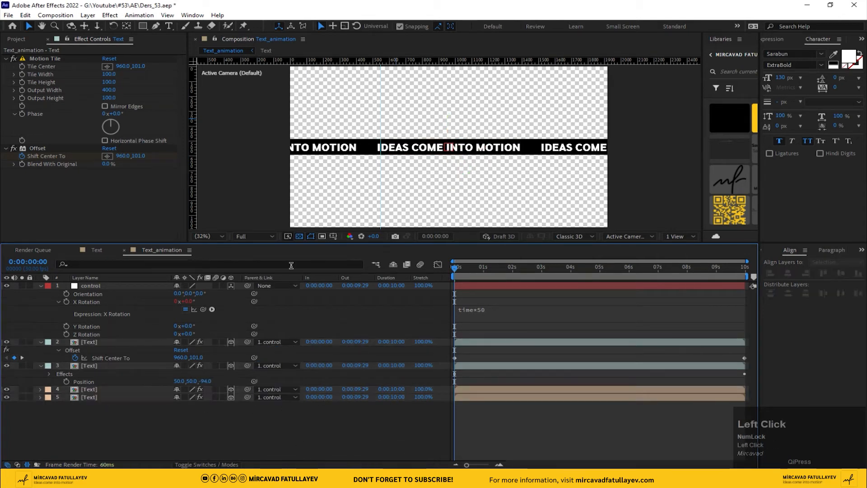
Play back the rotating, scrolling text box and return to the start of the composition
{"action": "key", "text": "space"}
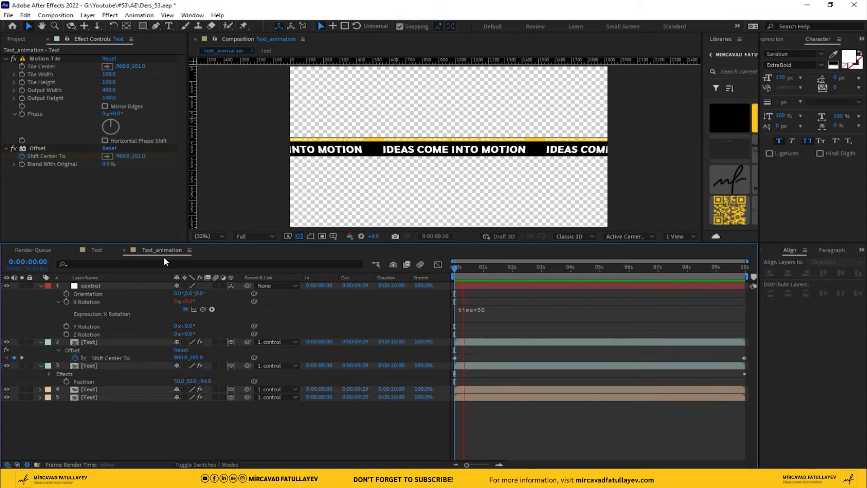
{"action": "key", "text": "space"}
{"action": "left_click", "coordinate": [475, 274]}
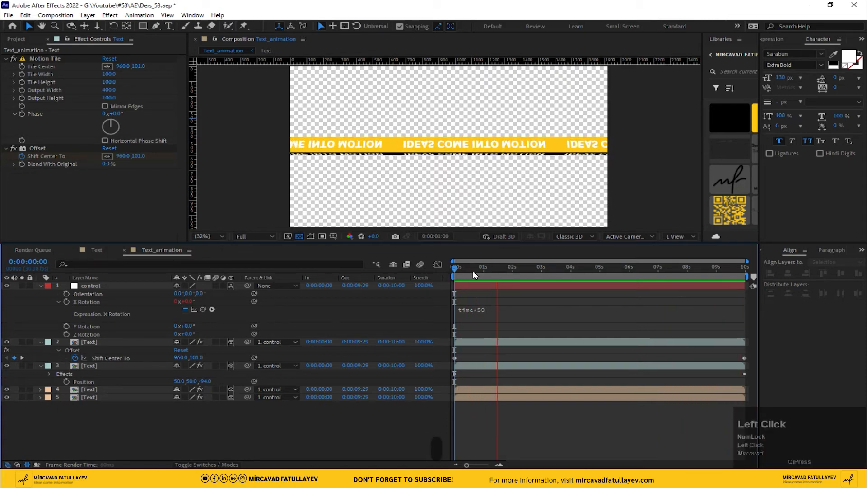
{"action": "left_click", "coordinate": [453, 272]}
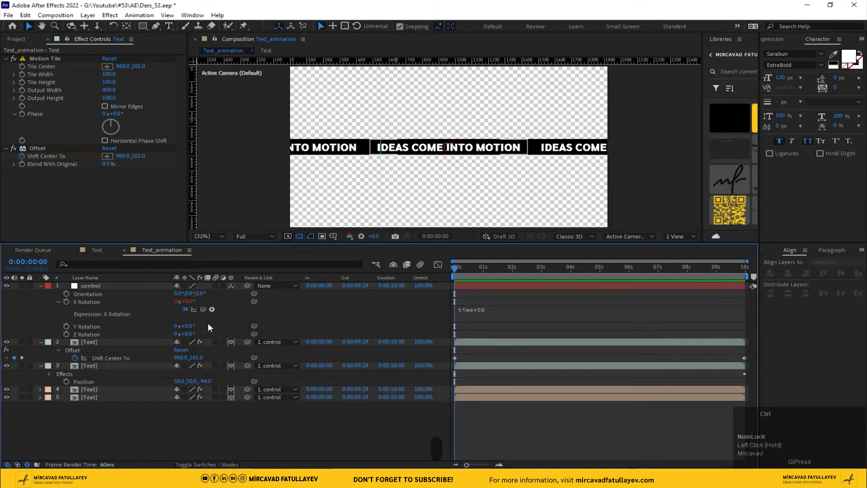
Enable motion blur on all layers of Text_animation and save the project
{"action": "key", "text": "ctrl+a"}
{"action": "left_click", "coordinate": [216, 285]}
{"action": "left_click", "coordinate": [236, 302]}
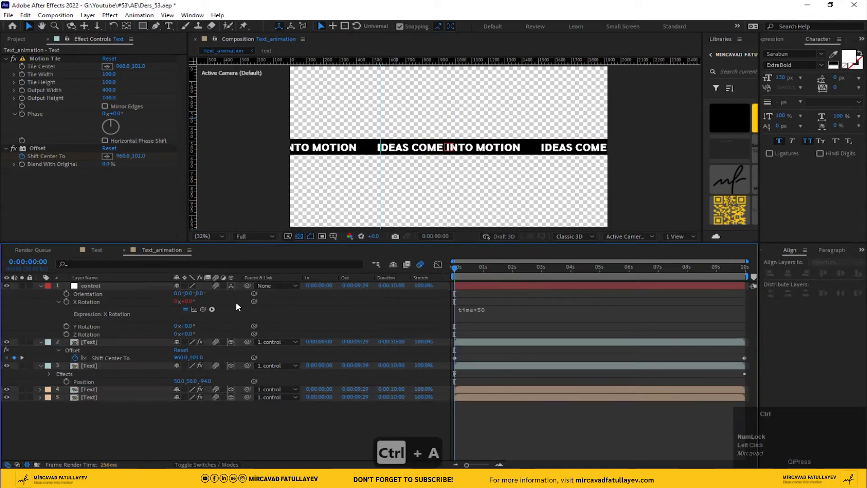
{"action": "key", "text": "ctrl+s"}
Create a new composition named Ders_53 with a height of 1080 px
{"action": "left_click", "coordinate": [55, 15]}
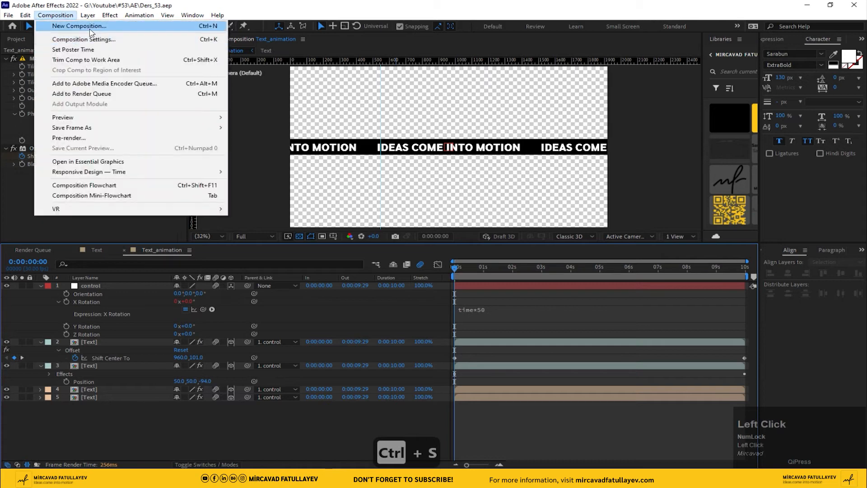
{"action": "left_click", "coordinate": [90, 29]}
{"action": "type", "text": "Der"}
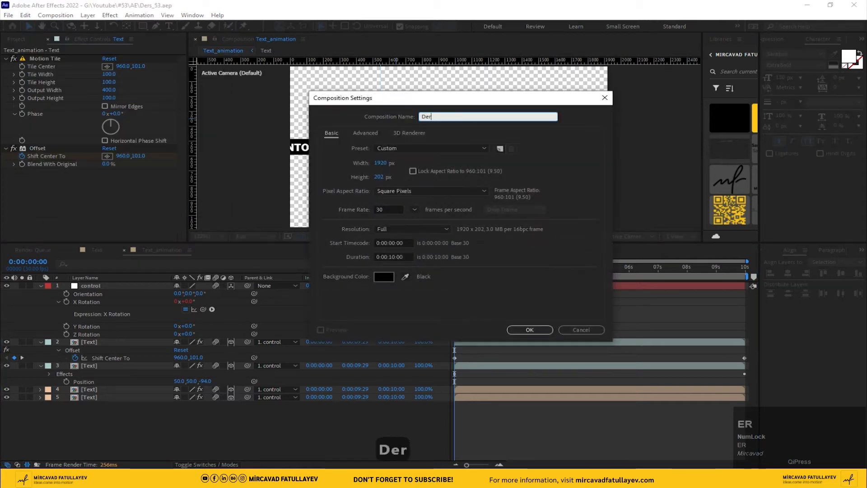
{"action": "type", "text": "s_"}
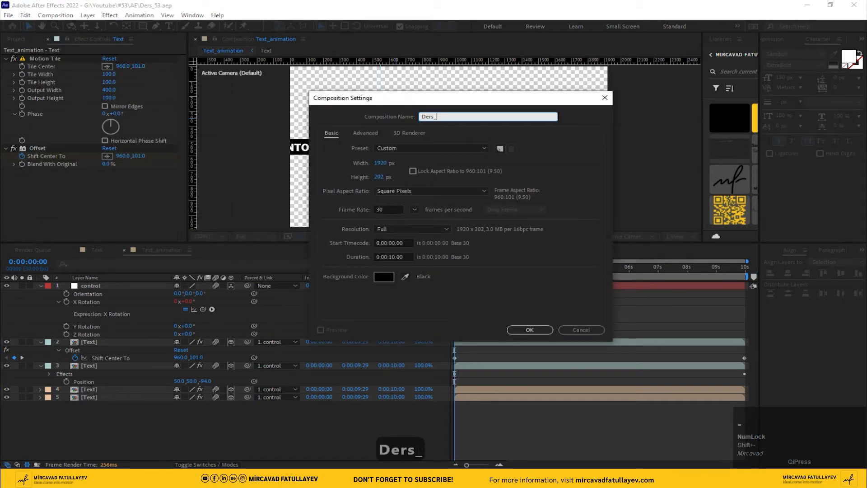
{"action": "type", "text": "53"}
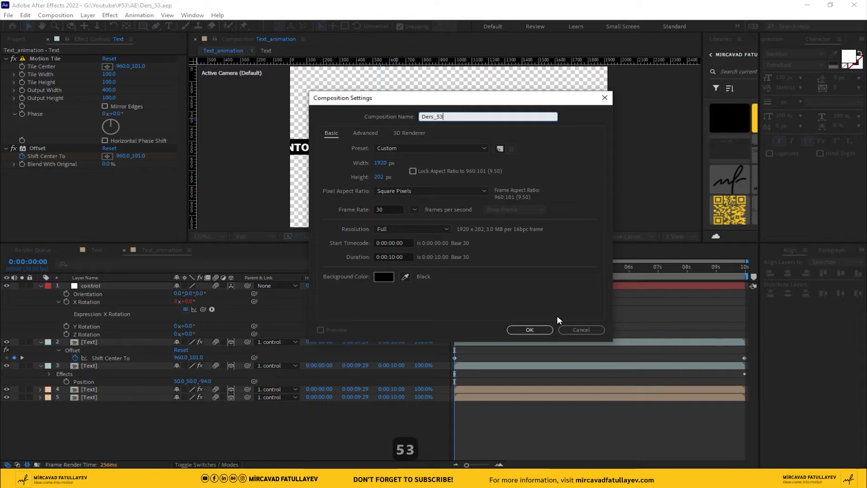
{"action": "left_click", "coordinate": [379, 177]}
{"action": "type", "text": "1080"}
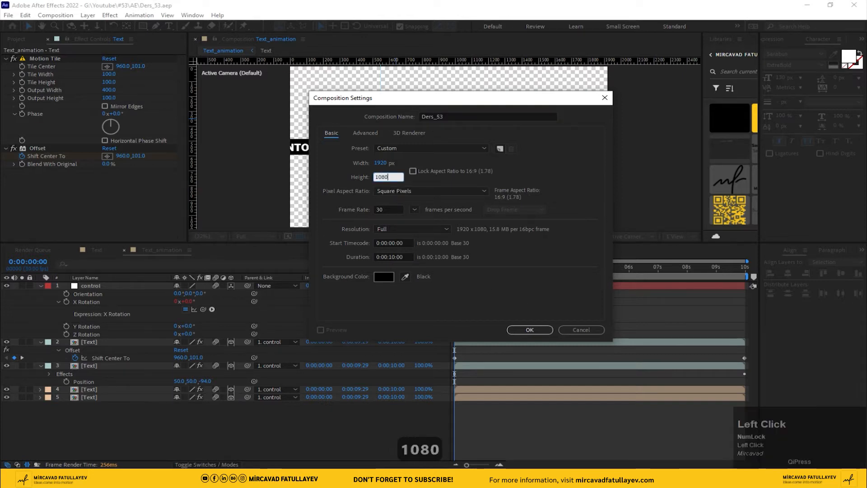
{"action": "left_click", "coordinate": [531, 330]}
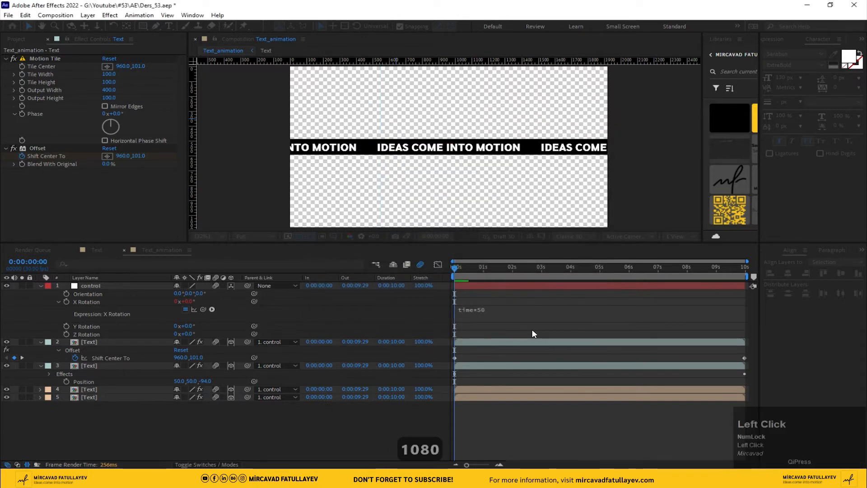
Add the Text_animation composition as a layer in Ders_53 and turn on its Collapse Transformations switch
{"action": "left_click", "coordinate": [25, 44]}
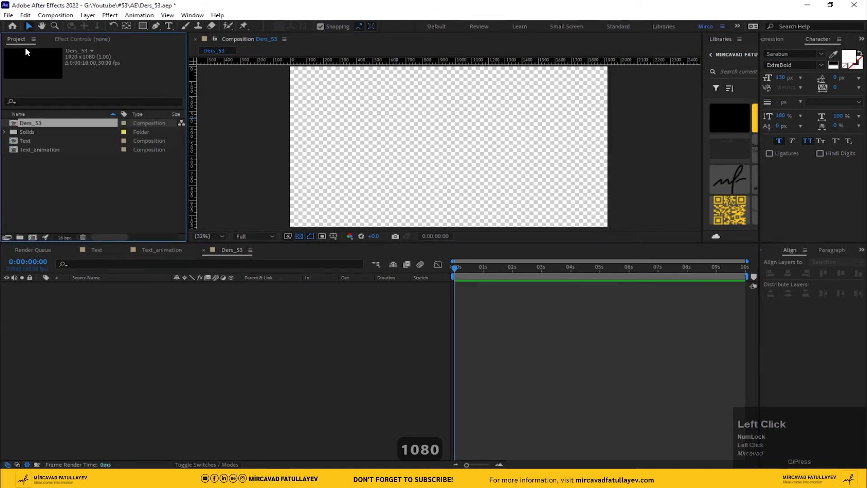
{"action": "left_click", "coordinate": [31, 183]}
{"action": "left_click_drag", "start_coordinate": [40, 150], "coordinate": [179, 316]}
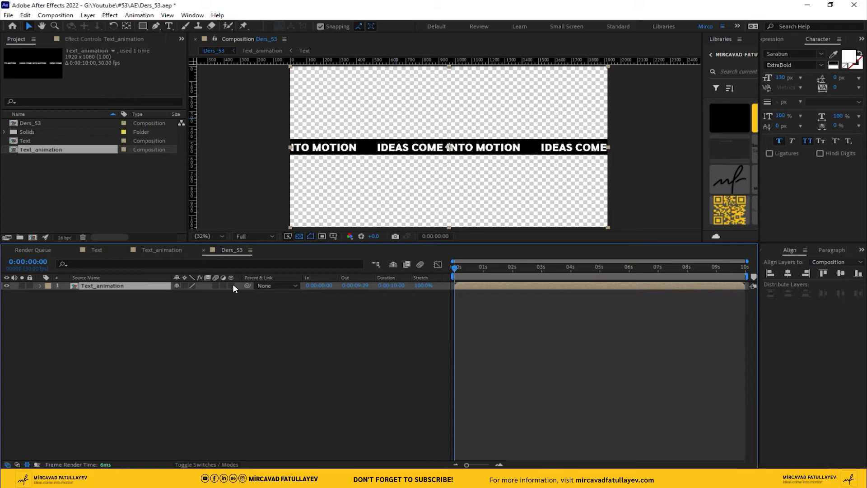
{"action": "left_click", "coordinate": [185, 284]}
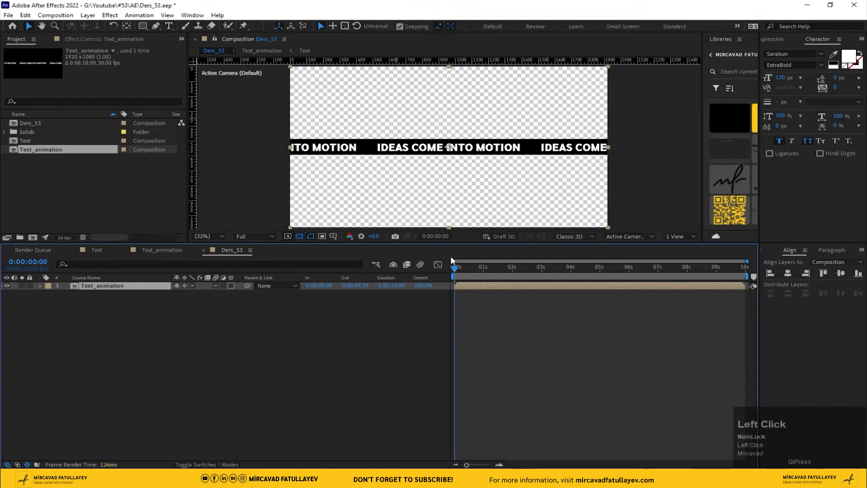
At 0:00:02:04, set the Text_animation layer's Rotation to -29° and inspect the slanted band's edges
{"action": "left_click_drag", "start_coordinate": [459, 266], "coordinate": [516, 267]}
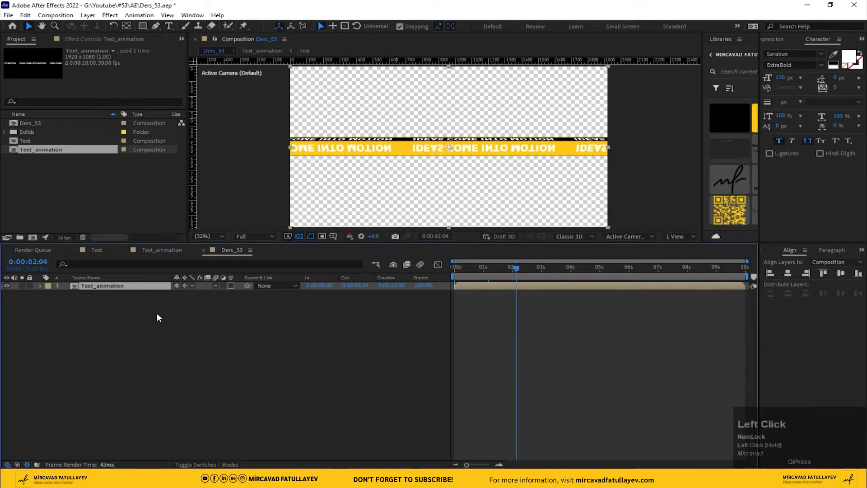
{"action": "key", "text": "r"}
{"action": "left_click_drag", "start_coordinate": [190, 296], "coordinate": [175, 295]}
{"action": "scroll", "coordinate": [316, 171], "scroll_direction": "down", "scroll_amount": 3}
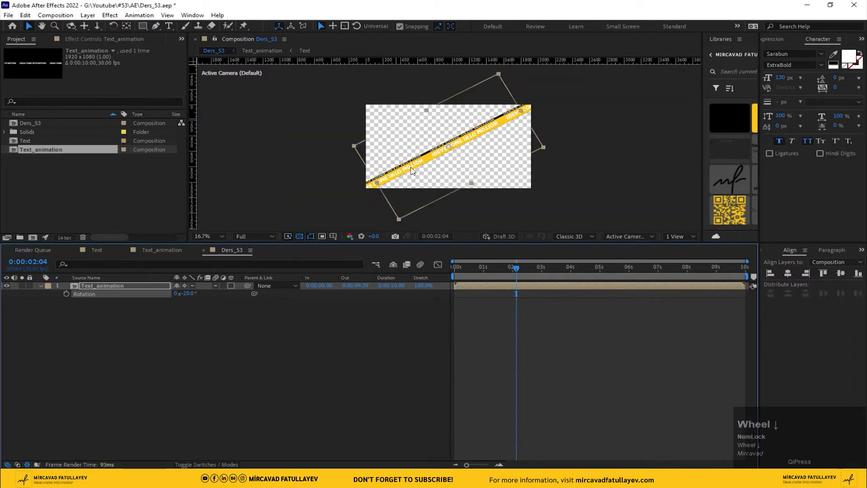
{"action": "scroll", "coordinate": [344, 181], "scroll_direction": "up", "scroll_amount": 4}
{"action": "scroll", "coordinate": [379, 189], "scroll_direction": "down", "scroll_amount": 4}
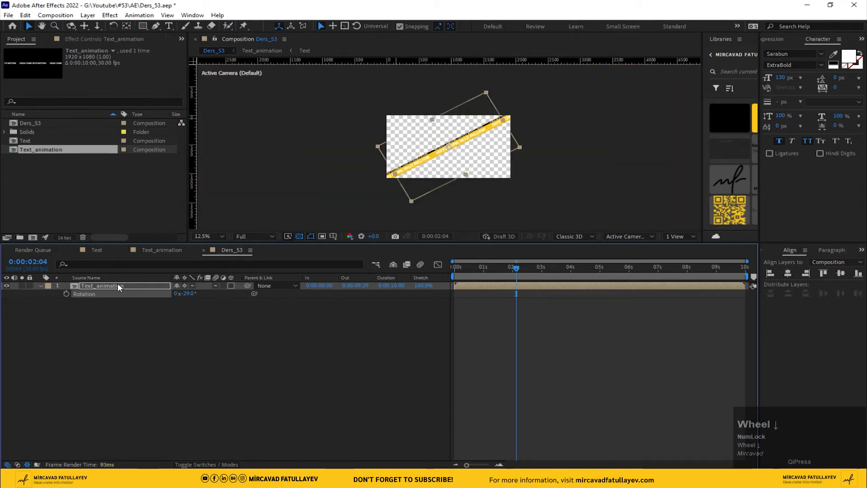
Duplicate the Text_animation layer and set the copy's Rotation to 10° so the two bands cross
{"action": "key", "text": "ctrl+d"}
{"action": "key", "text": "r"}
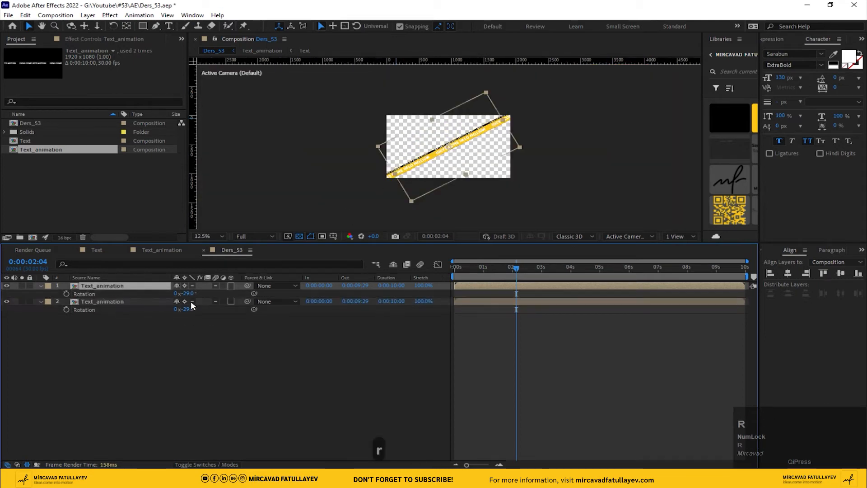
{"action": "left_click_drag", "start_coordinate": [186, 294], "coordinate": [207, 292]}
{"action": "scroll", "coordinate": [482, 133], "scroll_direction": "up", "scroll_amount": 2}
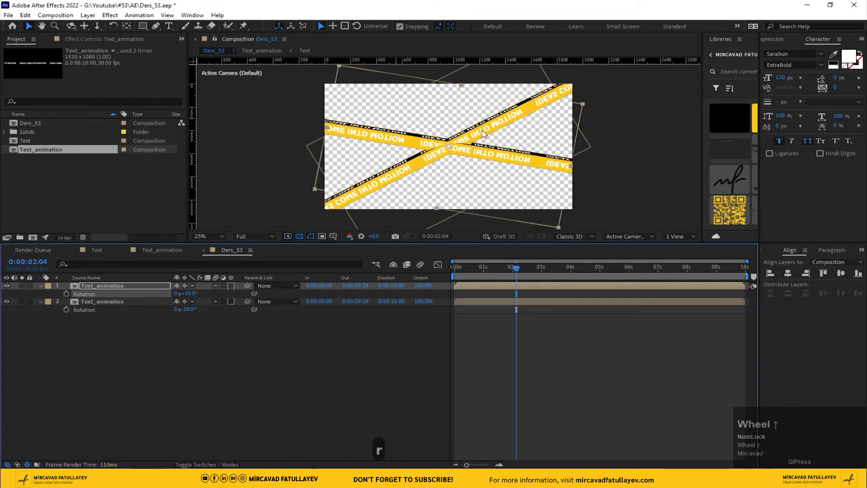
Make both Text_animation layers 3D and push the 10° band back to a Z position of 918
{"action": "left_click", "coordinate": [231, 286]}
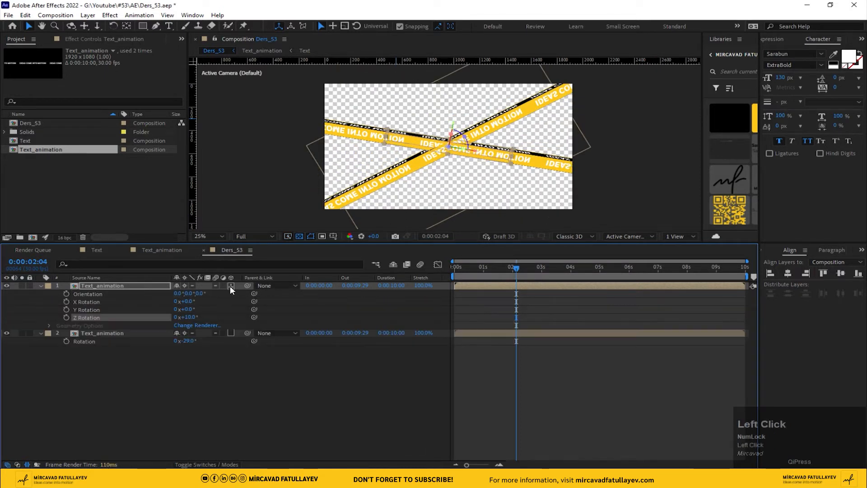
{"action": "key", "text": "p"}
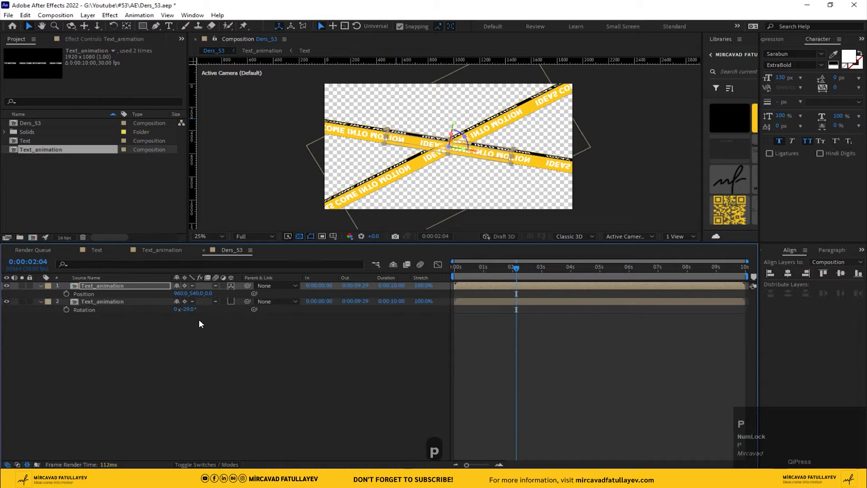
{"action": "left_click_drag", "start_coordinate": [210, 295], "coordinate": [293, 295]}
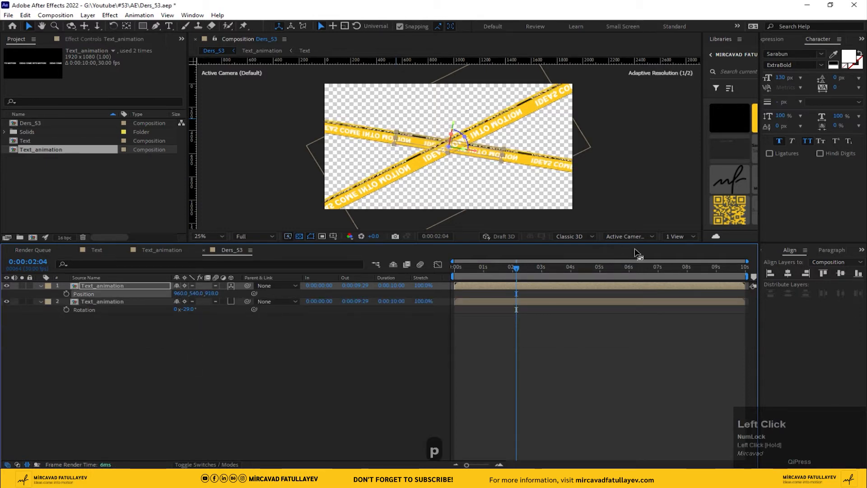
{"action": "left_click", "coordinate": [232, 301]}
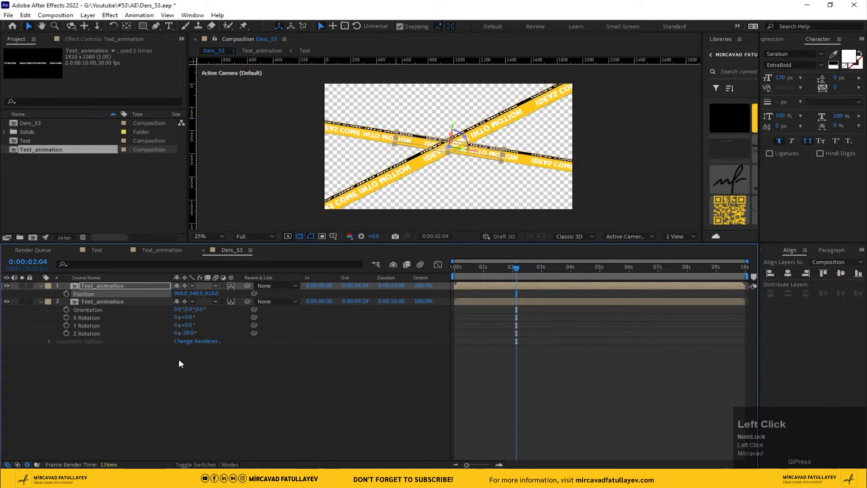
{"action": "left_click", "coordinate": [240, 400]}
{"action": "scroll", "coordinate": [448, 161], "scroll_direction": "up", "scroll_amount": 1}
{"action": "scroll", "coordinate": [440, 168], "scroll_direction": "down", "scroll_amount": 1}
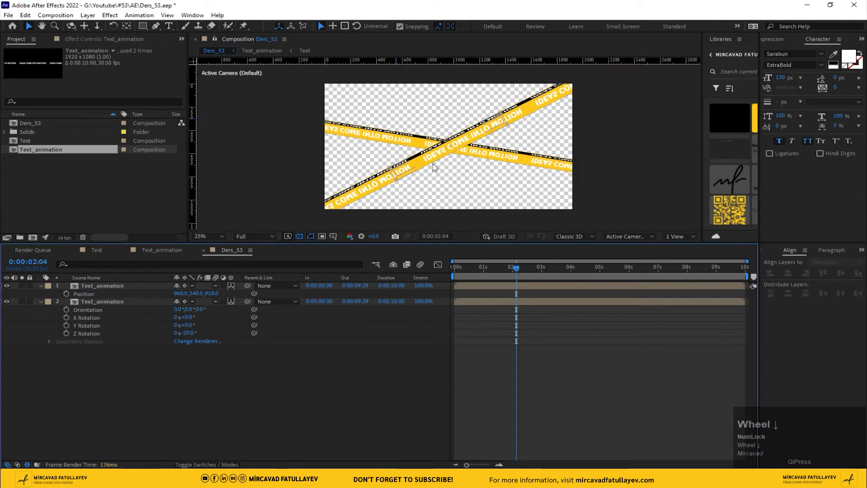
Duplicate the 10° Text_animation layer with the copy's Z Rotation set to -54°, and shift that band toward the frame's upper left
{"action": "left_click", "coordinate": [91, 286]}
{"action": "key", "text": "ctrl+d"}
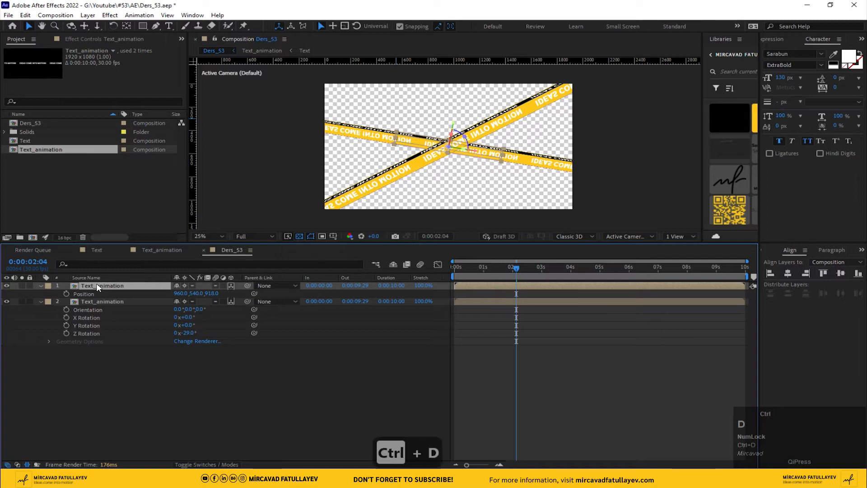
{"action": "key", "text": "r"}
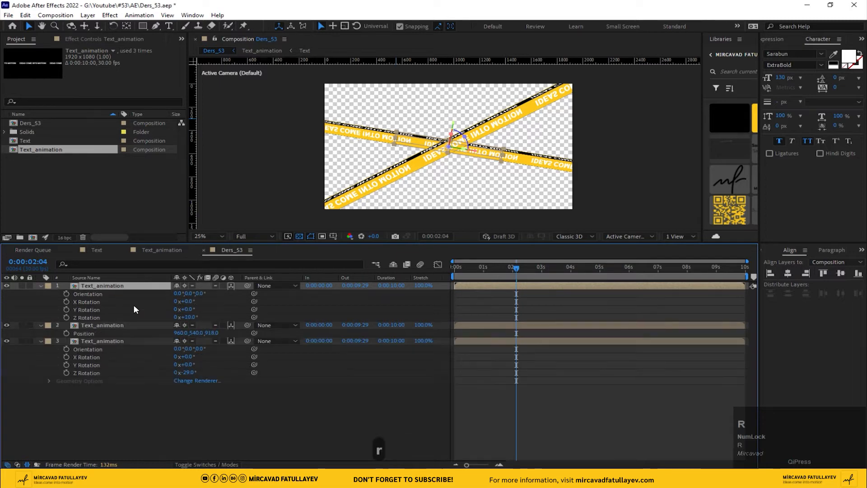
{"action": "left_click_drag", "start_coordinate": [190, 317], "coordinate": [153, 308]}
{"action": "left_click_drag", "start_coordinate": [151, 309], "coordinate": [151, 309]}
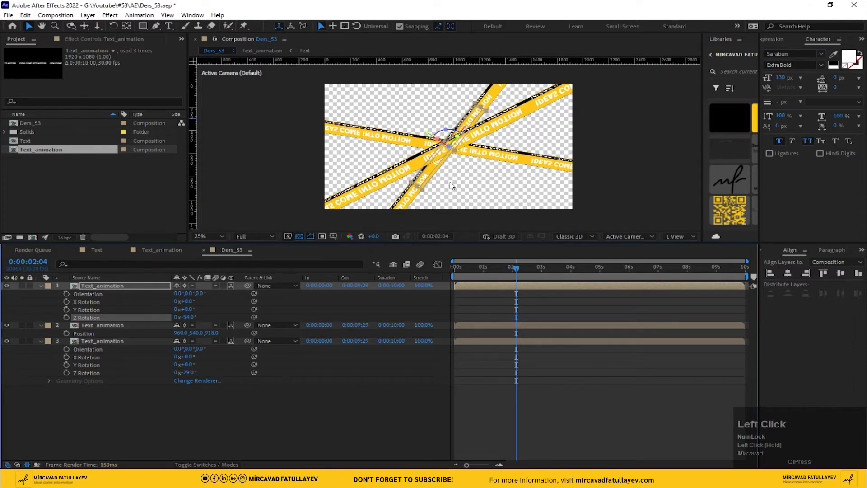
{"action": "left_click_drag", "start_coordinate": [427, 134], "coordinate": [408, 157]}
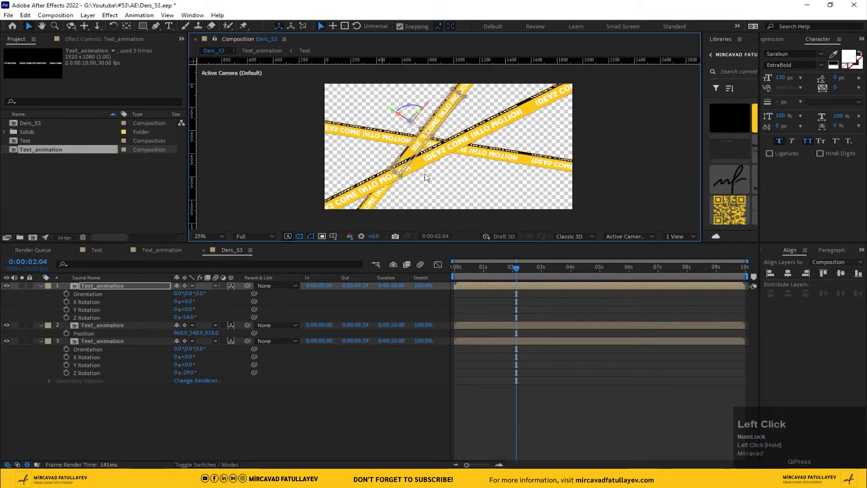
Push the -54° Text_animation band back to a Z position of 1743 so it sits behind the other bands
{"action": "scroll", "coordinate": [408, 132], "scroll_direction": "up", "scroll_amount": 2}
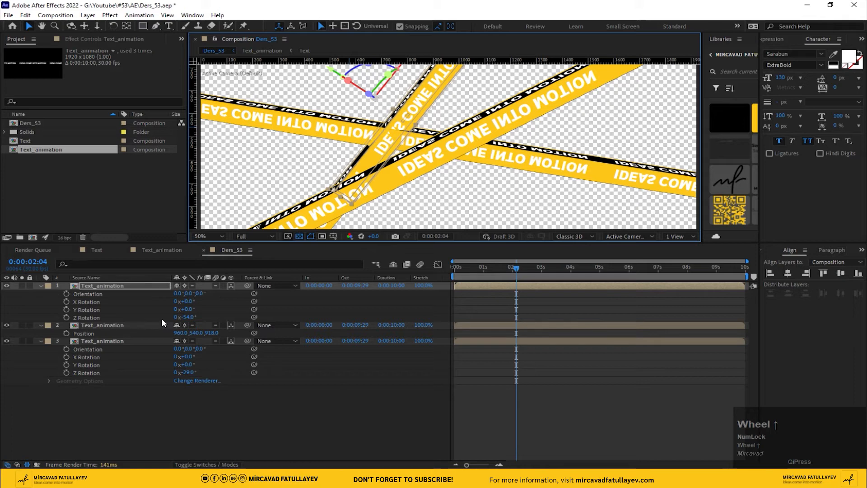
{"action": "key", "text": "p"}
{"action": "left_click", "coordinate": [231, 288]}
{"action": "left_click_drag", "start_coordinate": [212, 294], "coordinate": [560, 215]}
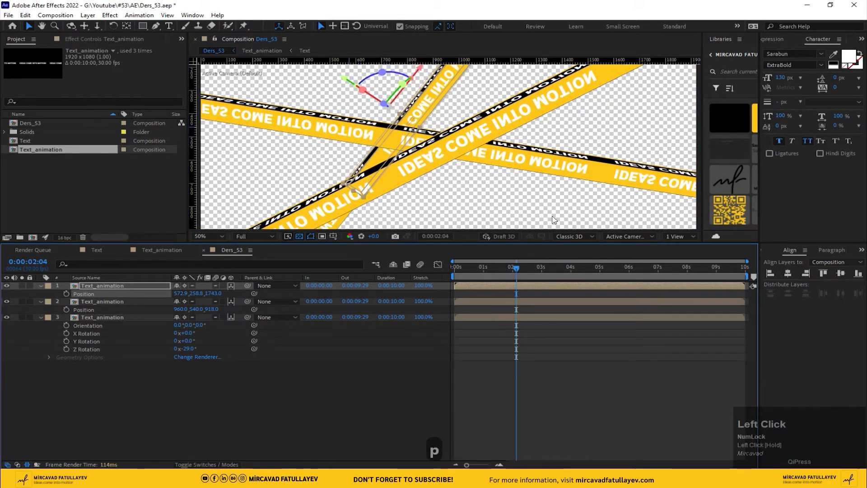
{"action": "scroll", "coordinate": [423, 163], "scroll_direction": "down", "scroll_amount": 2}
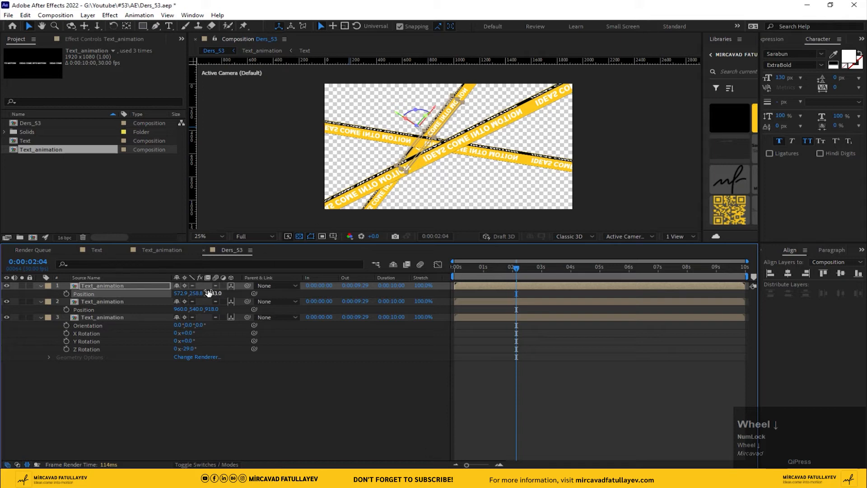
Duplicate the -54° Text_animation layer, set the copy's Z Rotation to 35°, and move it up to about X 911, Y -224
{"action": "left_click", "coordinate": [99, 287]}
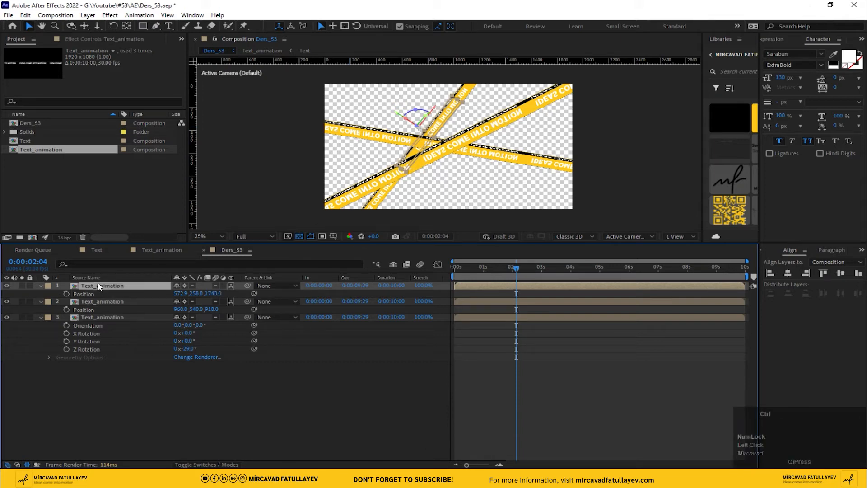
{"action": "key", "text": "ctrl+d"}
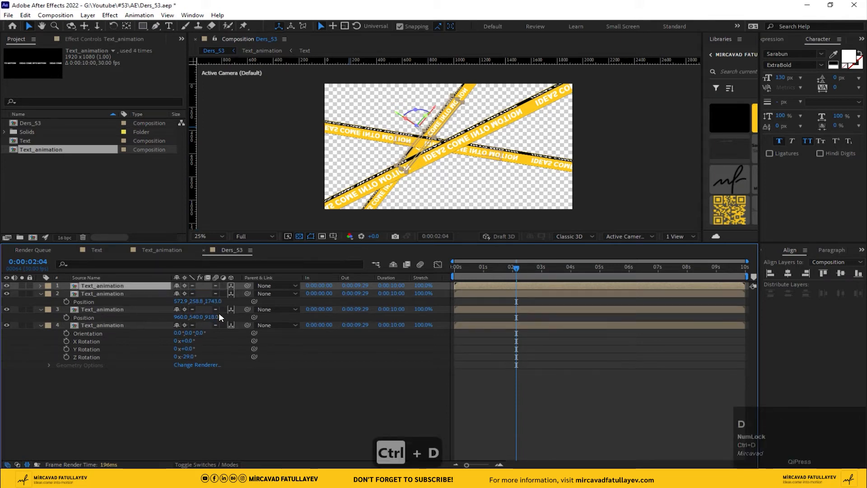
{"action": "key", "text": "r"}
{"action": "left_click_drag", "start_coordinate": [192, 319], "coordinate": [234, 316]}
{"action": "left_click_drag", "start_coordinate": [436, 107], "coordinate": [472, 82]}
Set the 35° band's Z position to 1603 to separate it from the band it crosses
{"action": "scroll", "coordinate": [458, 91], "scroll_direction": "up", "scroll_amount": 3}
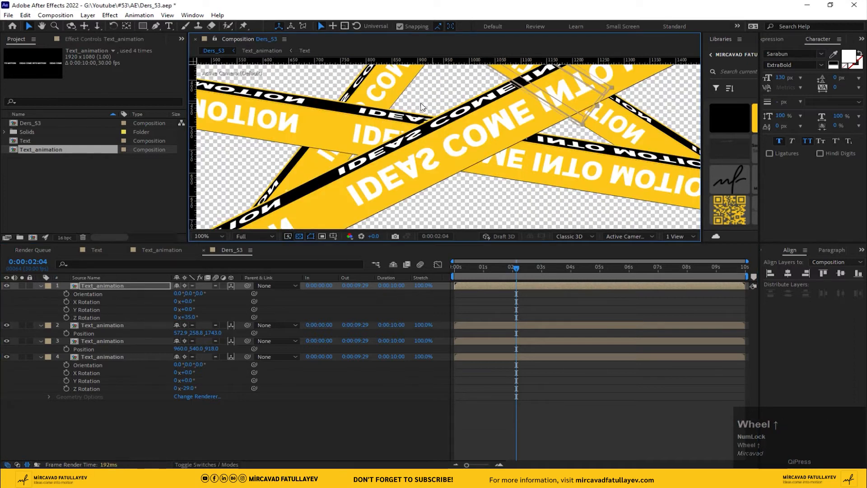
{"action": "left_click_drag", "start_coordinate": [420, 108], "coordinate": [384, 217]}
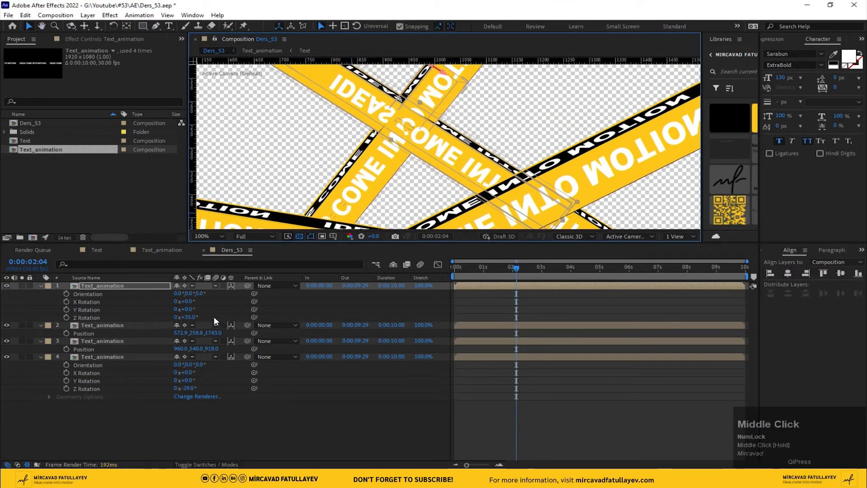
{"action": "key", "text": "p"}
{"action": "left_click_drag", "start_coordinate": [180, 293], "coordinate": [148, 298]}
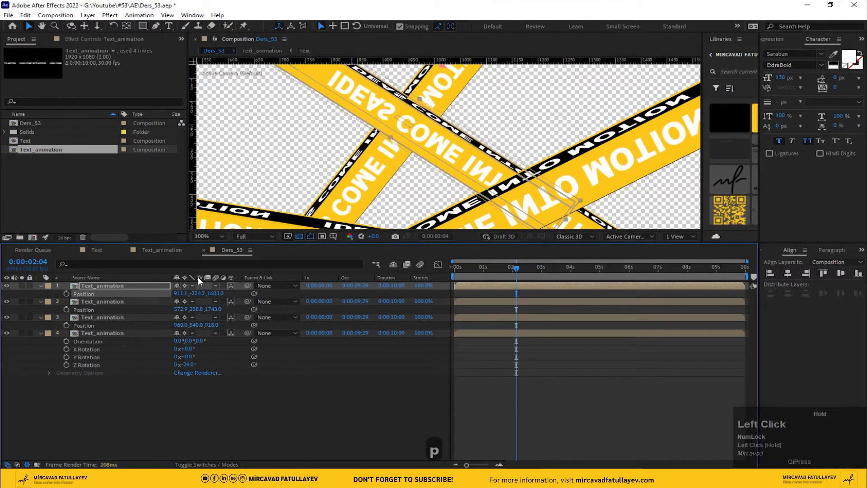
{"action": "scroll", "coordinate": [351, 146], "scroll_direction": "down", "scroll_amount": 2}
{"action": "scroll", "coordinate": [351, 145], "scroll_direction": "down", "scroll_amount": 1}
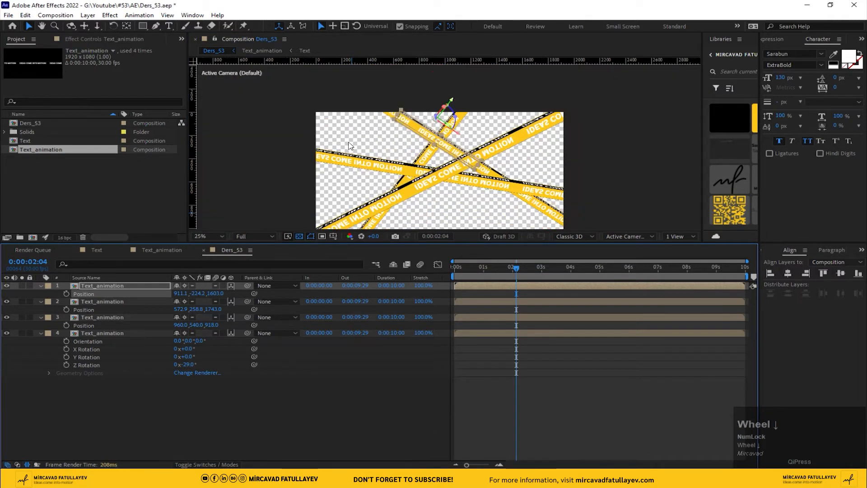
{"action": "middle_click", "coordinate": [350, 146]}
Duplicate the 35° Text_animation layer, set the copy's Z Rotation to 0°, and lower it to about Y 1198
{"action": "left_click", "coordinate": [103, 285]}
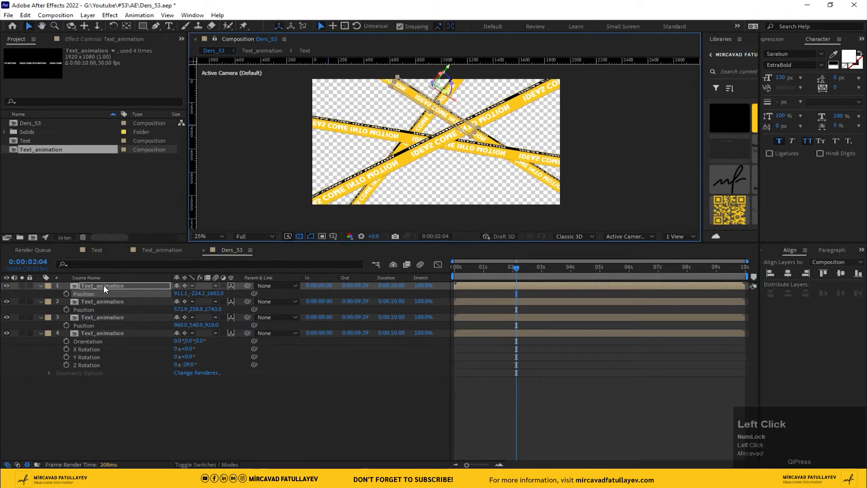
{"action": "key", "text": "ctrl+d"}
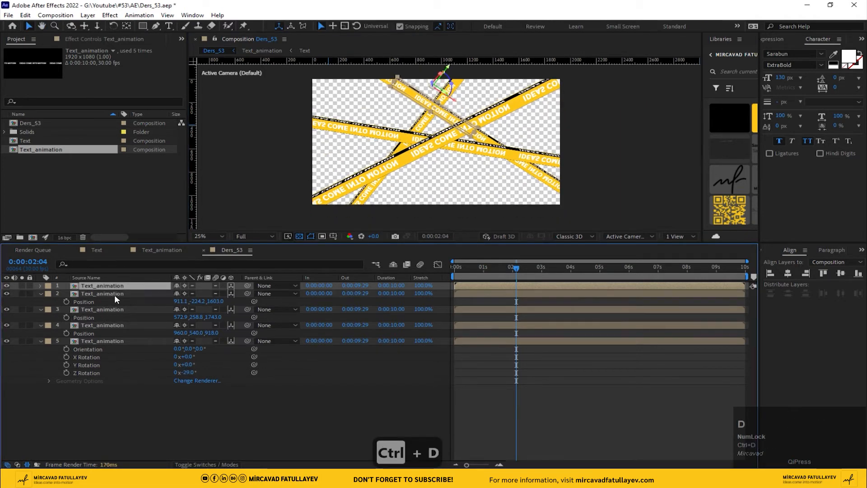
{"action": "type", "text": "r"}
{"action": "type", "text": "0"}
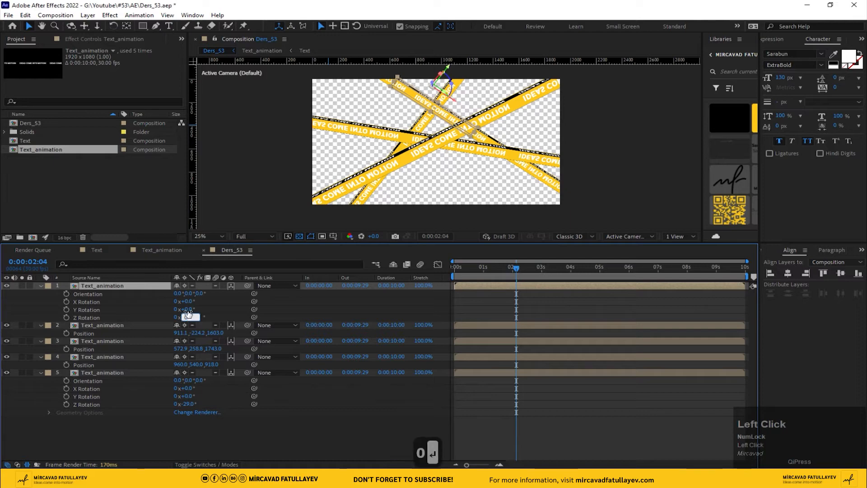
{"action": "key", "text": "Return"}
{"action": "left_click_drag", "start_coordinate": [431, 68], "coordinate": [446, 169]}
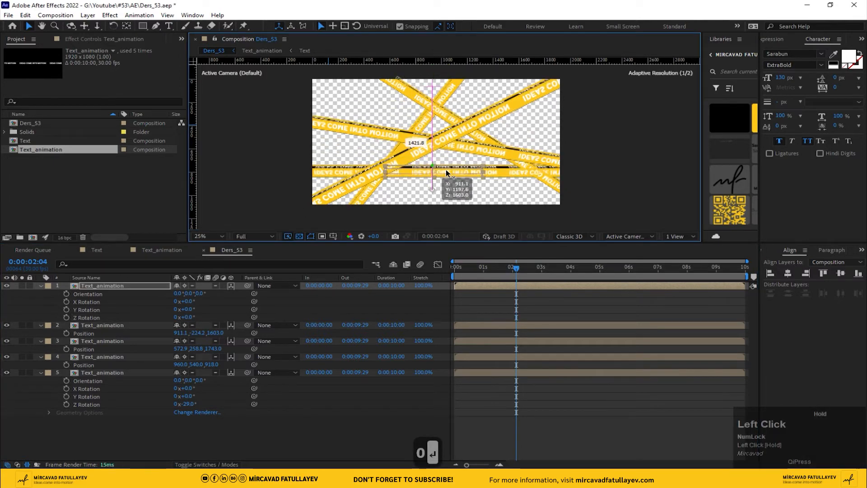
{"action": "scroll", "coordinate": [446, 180], "scroll_direction": "down", "scroll_amount": 2}
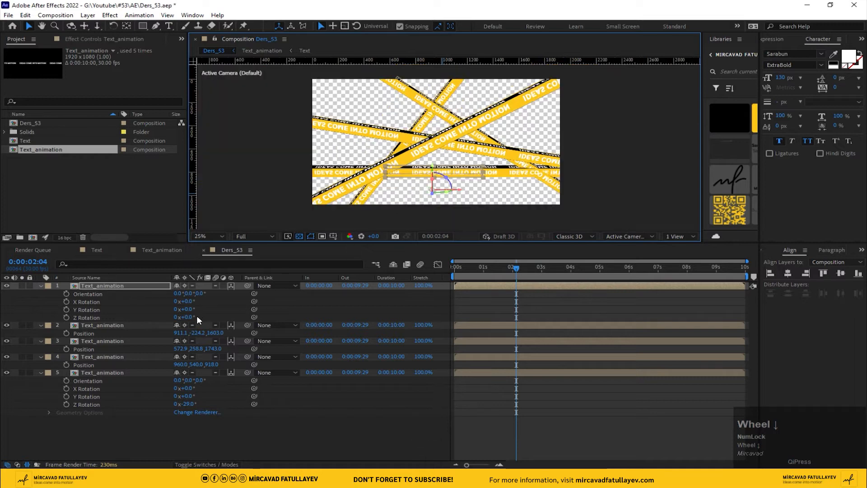
Set the horizontal band's Z position to 1465 and lower it to about Y 1322
{"action": "key", "text": "p"}
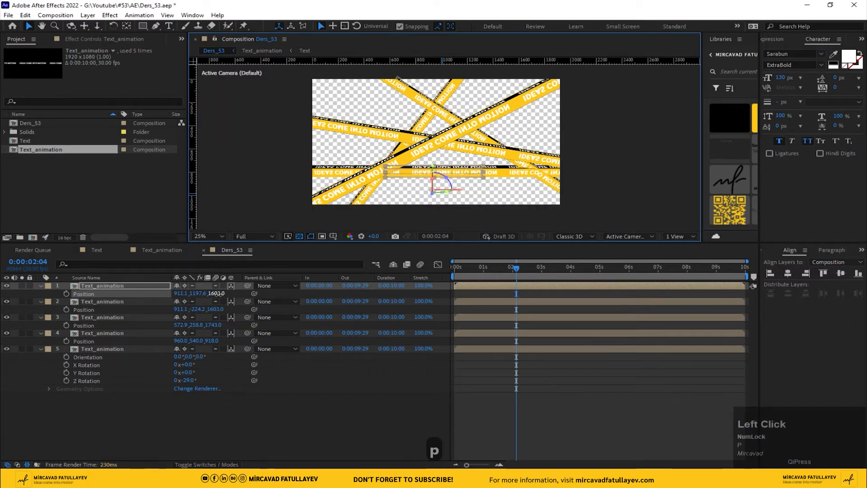
{"action": "left_click_drag", "start_coordinate": [217, 293], "coordinate": [110, 261]}
{"action": "scroll", "coordinate": [490, 141], "scroll_direction": "up", "scroll_amount": 2}
{"action": "left_click_drag", "start_coordinate": [490, 141], "coordinate": [438, 180]}
{"action": "scroll", "coordinate": [436, 155], "scroll_direction": "down", "scroll_amount": 2}
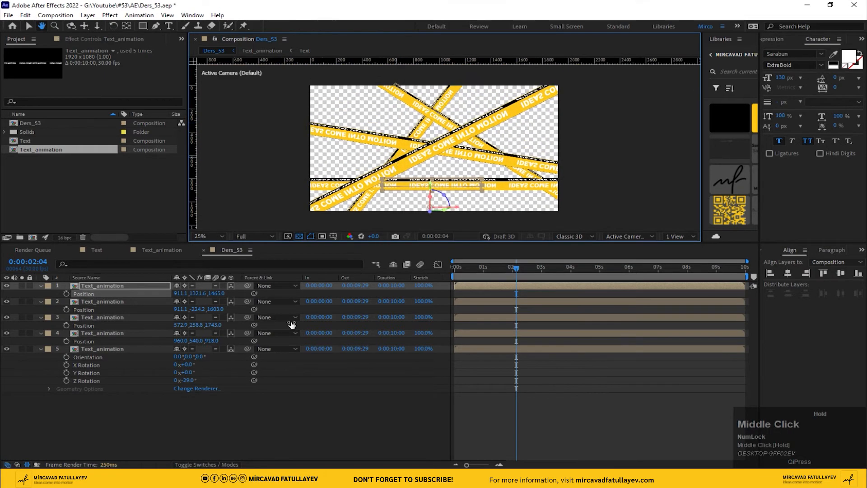
Create a 1920x1080 black solid named BG and place it beneath all the Text_animation layers
{"action": "left_click", "coordinate": [206, 236]}
{"action": "left_click", "coordinate": [216, 252]}
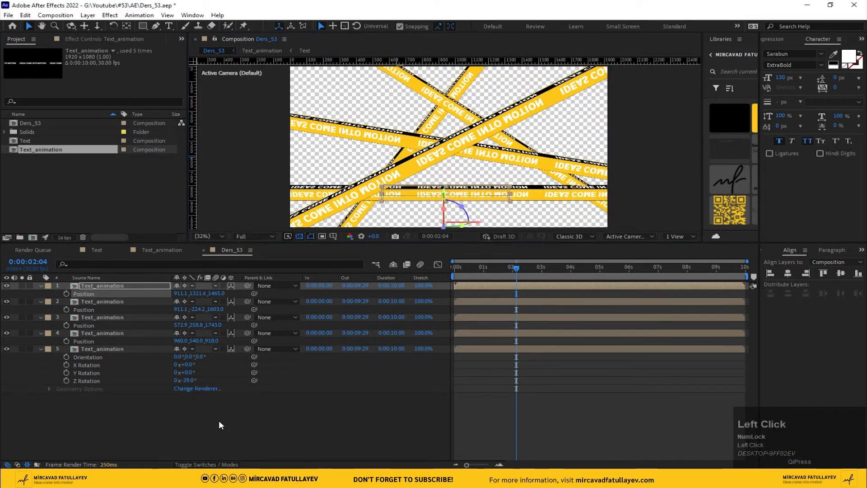
{"action": "right_click", "coordinate": [215, 407]}
{"action": "mouse_move", "coordinate": [280, 295]}
{"action": "left_click", "coordinate": [370, 317]}
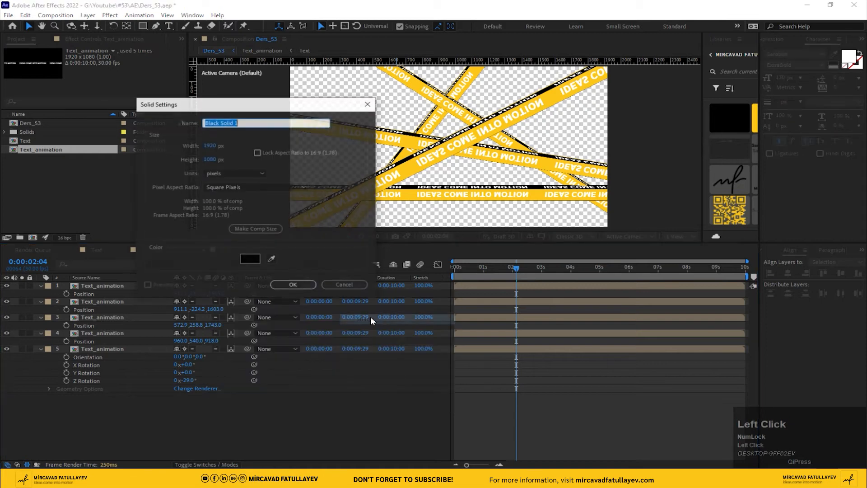
{"action": "type", "text": "BG"}
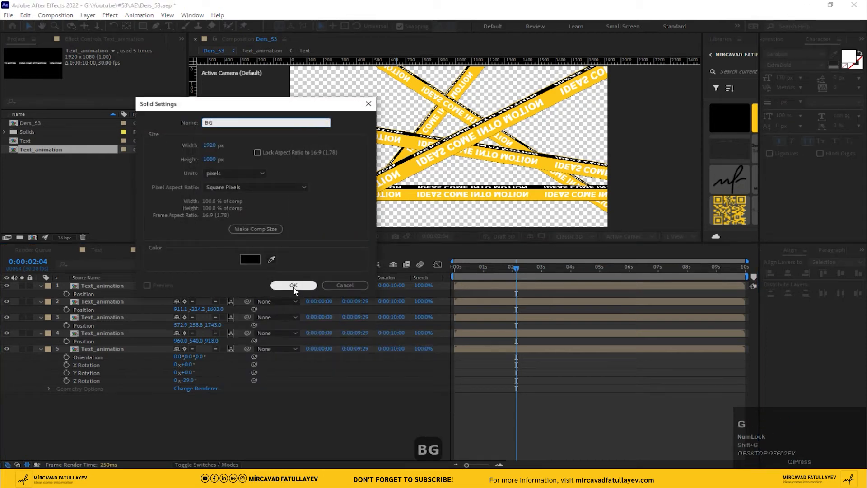
{"action": "left_click", "coordinate": [293, 285]}
{"action": "left_click_drag", "start_coordinate": [104, 286], "coordinate": [138, 422]}
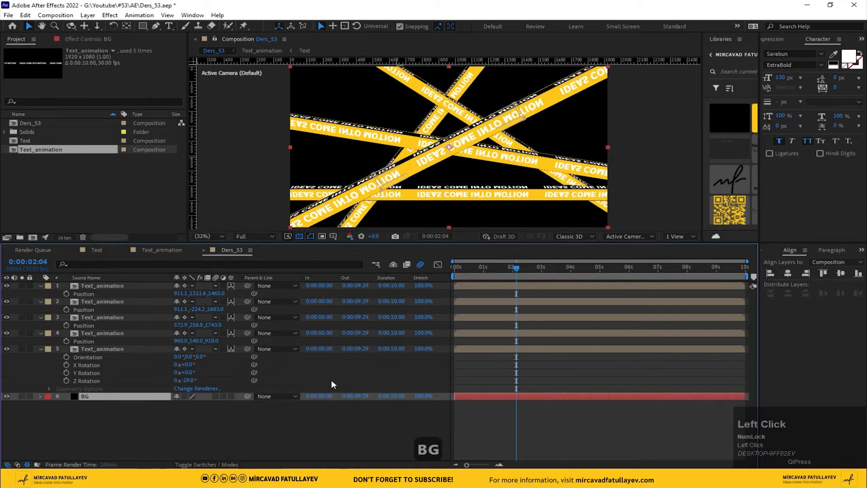
{"action": "left_click", "coordinate": [210, 235]}
{"action": "left_click", "coordinate": [219, 256]}
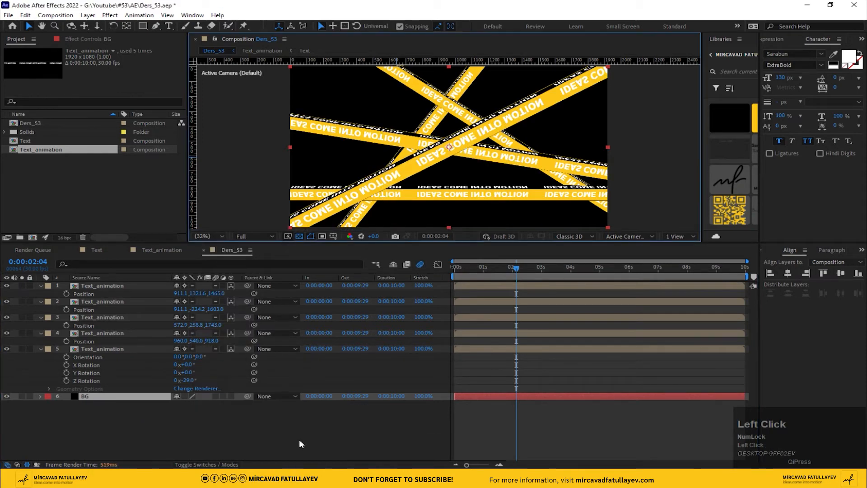
Apply the Warp effect to the -29° Text_animation layer with Bend 10 and Horizontal Distortion -29
{"action": "left_click", "coordinate": [429, 163]}
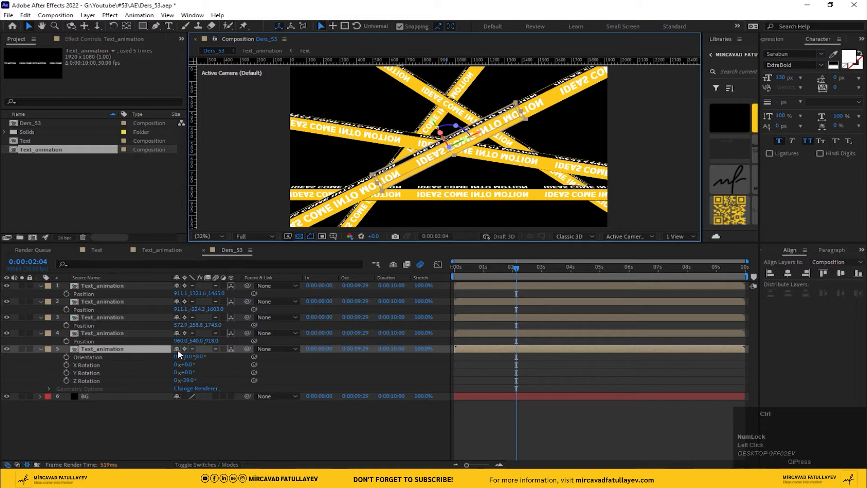
{"action": "key", "text": "ctrl+space"}
{"action": "type", "text": "war"}
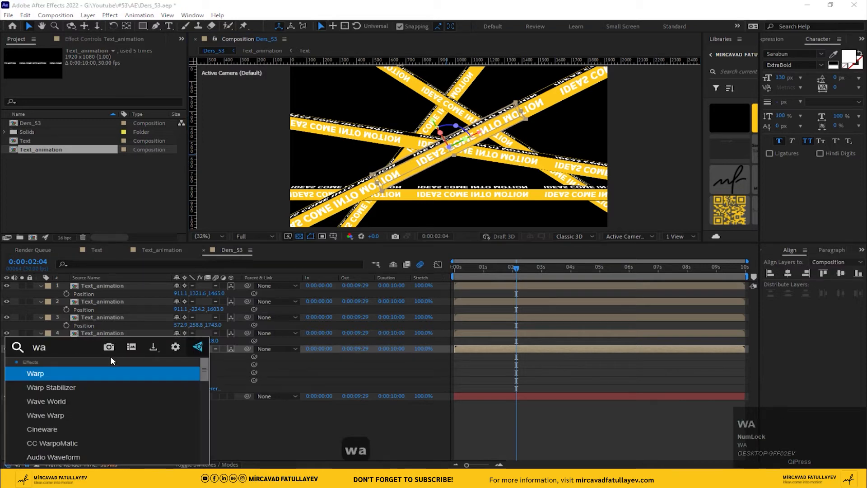
{"action": "left_click", "coordinate": [61, 374]}
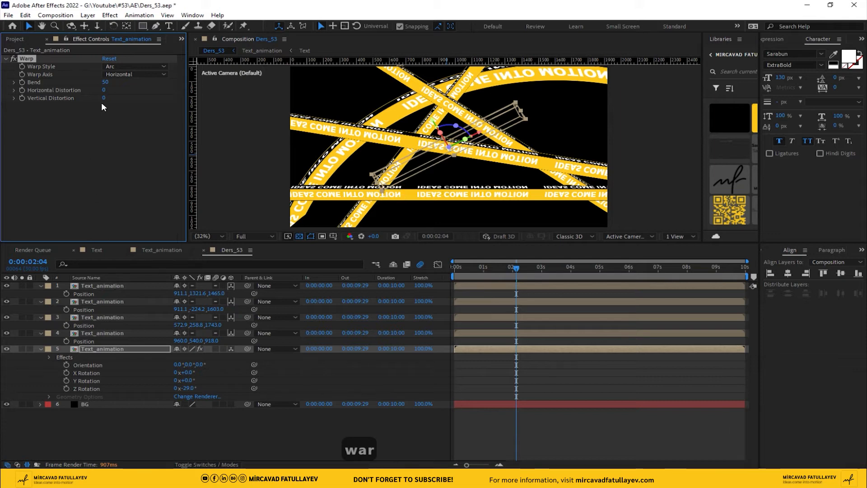
{"action": "left_click_drag", "start_coordinate": [107, 84], "coordinate": [86, 84]}
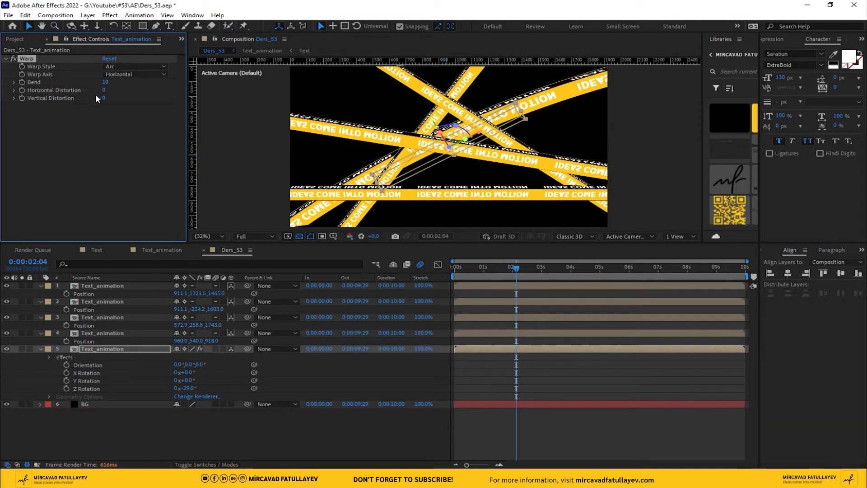
{"action": "left_click_drag", "start_coordinate": [113, 89], "coordinate": [89, 90]}
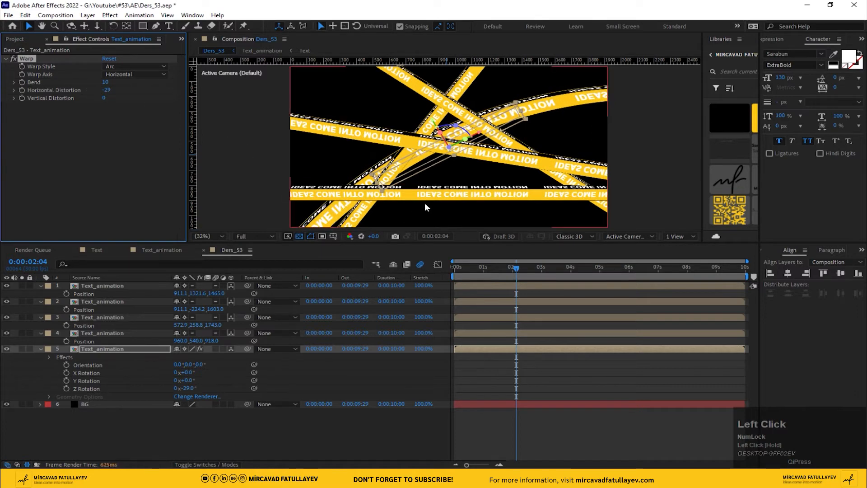
Try shifting the warped -29° band, undo the move, and turn its Warp effect off
{"action": "left_click_drag", "start_coordinate": [432, 118], "coordinate": [414, 106]}
{"action": "key", "text": "ctrl+z"}
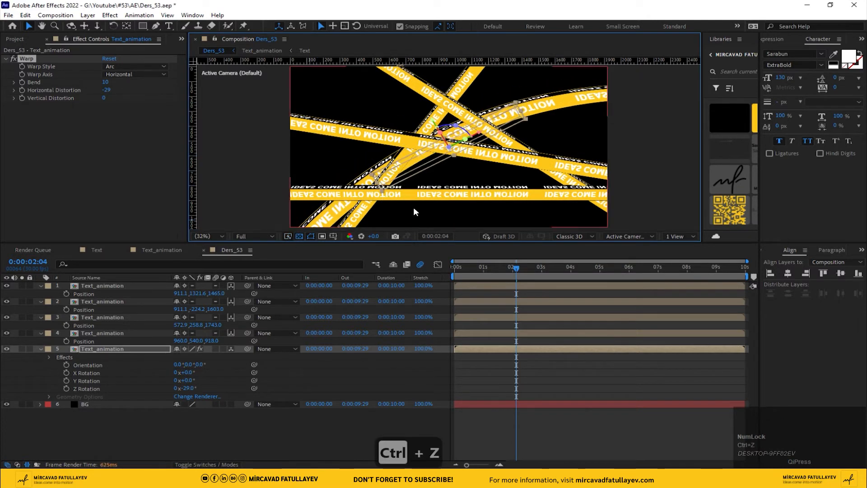
{"action": "left_click", "coordinate": [12, 57]}
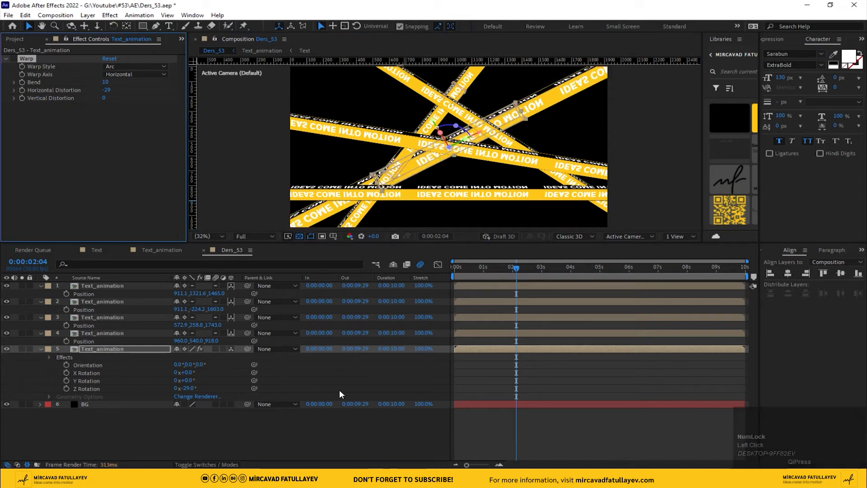
{"action": "left_click", "coordinate": [383, 445]}
Move the Warp effect from the -29° Text_animation layer to the horizontal band's layer
{"action": "left_click", "coordinate": [32, 59]}
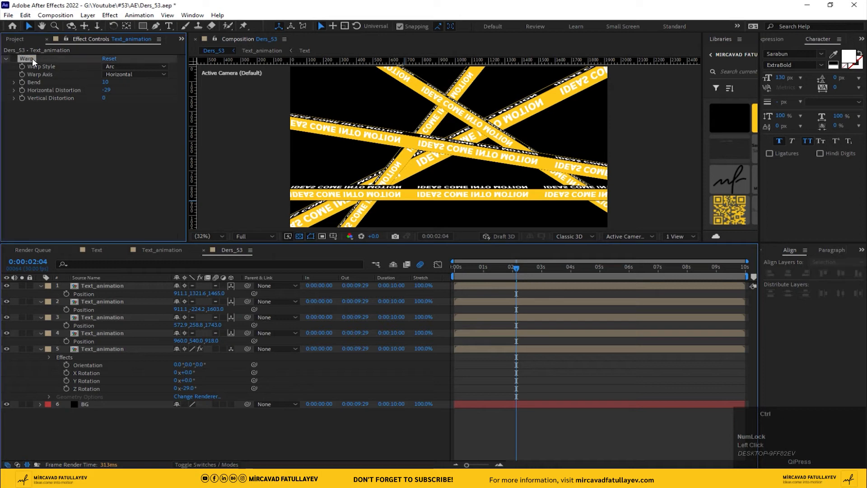
{"action": "left_click", "coordinate": [424, 194]}
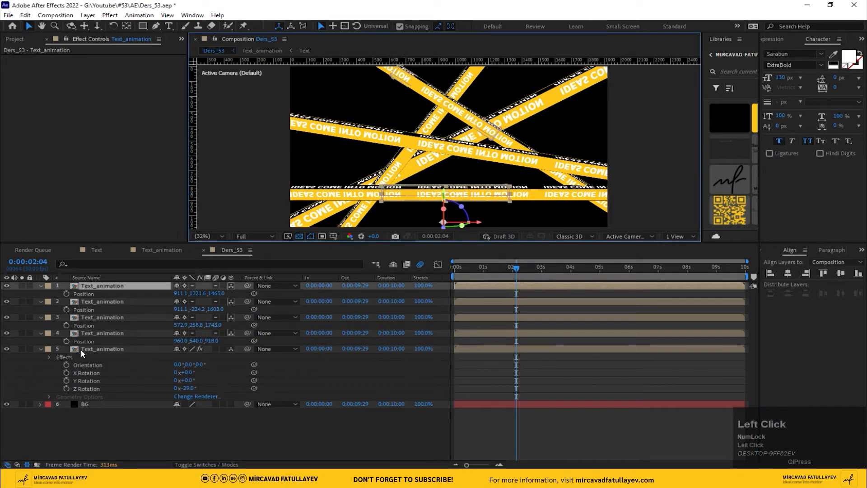
{"action": "left_click", "coordinate": [96, 350]}
{"action": "left_click", "coordinate": [29, 61]}
{"action": "key", "text": "ctrl+x"}
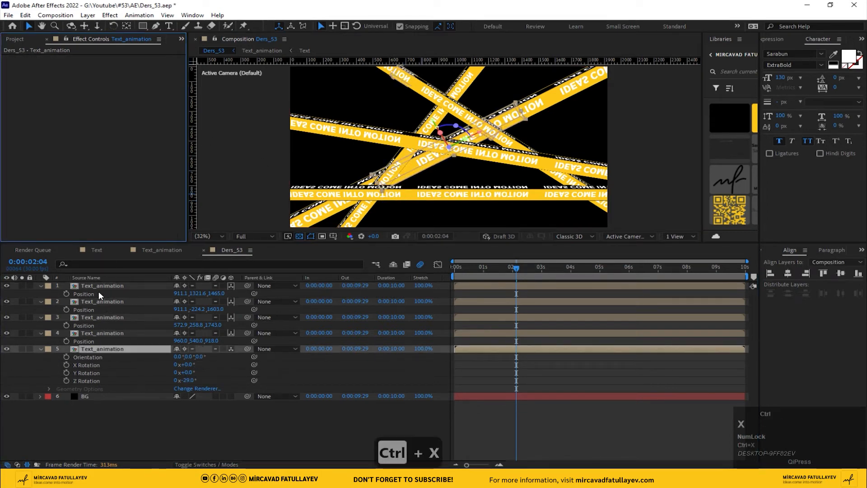
{"action": "left_click", "coordinate": [97, 288]}
{"action": "key", "text": "ctrl+v"}
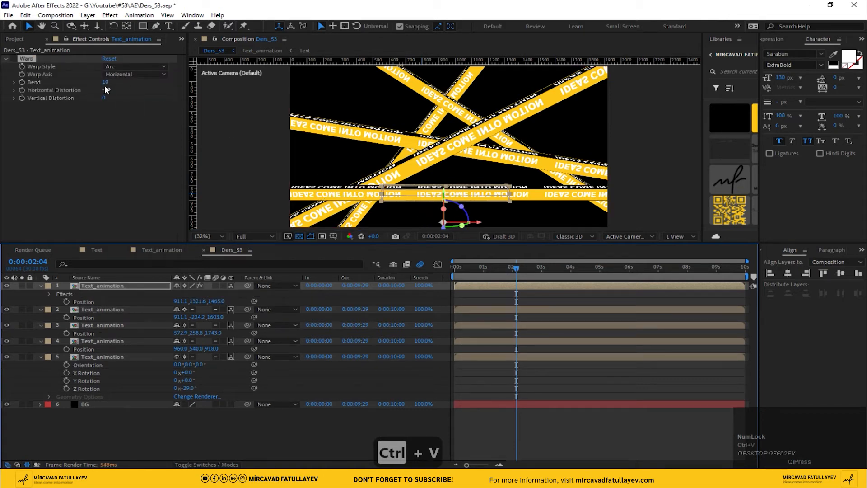
Try stronger Warp Bend values on the horizontal band, starting with 81
{"action": "left_click_drag", "start_coordinate": [105, 82], "coordinate": [136, 79]}
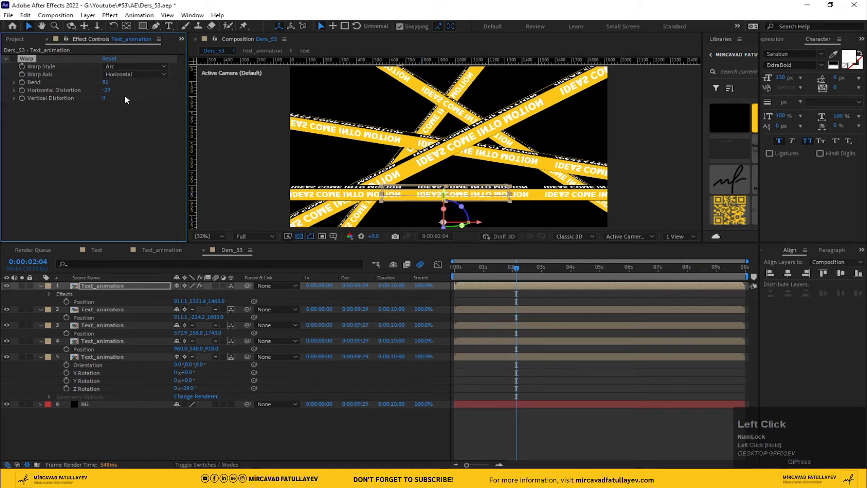
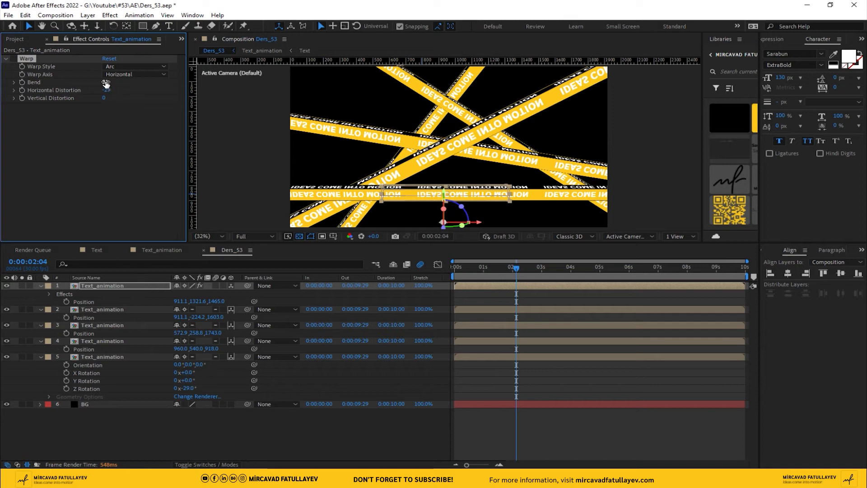
{"action": "left_click_drag", "start_coordinate": [105, 84], "coordinate": [128, 78]}
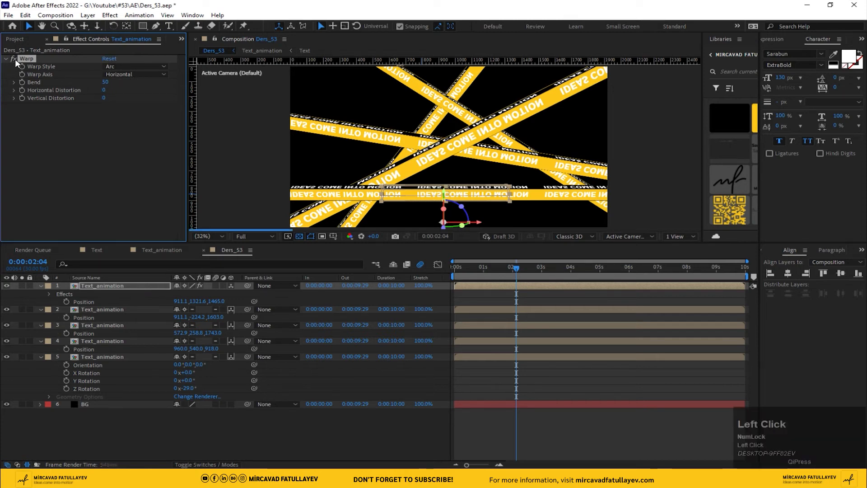
Set the horizontal band's Warp to the Twist style with Bend 48 and Horizontal Distortion 25
{"action": "mouse_move", "coordinate": [106, 83]}
{"action": "left_mouse_down"}
{"action": "mouse_move", "coordinate": [73, 85]}
{"action": "mouse_move", "coordinate": [121, 87]}
{"action": "left_mouse_up"}
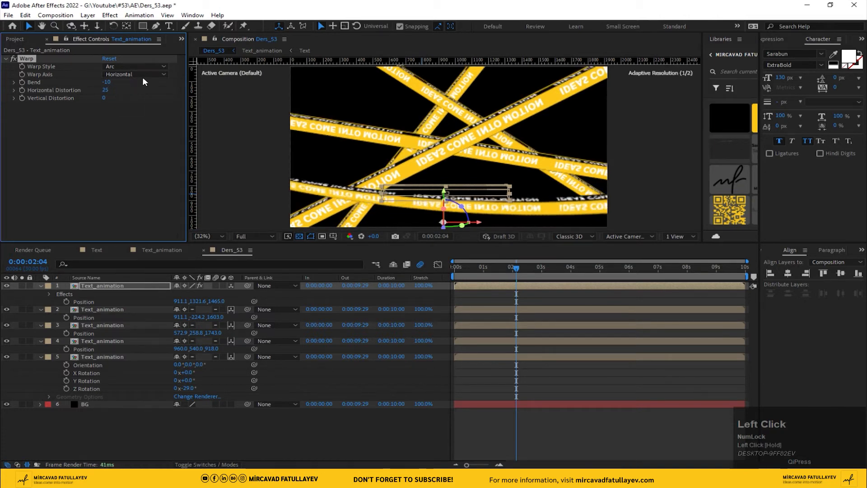
{"action": "left_click", "coordinate": [138, 67]}
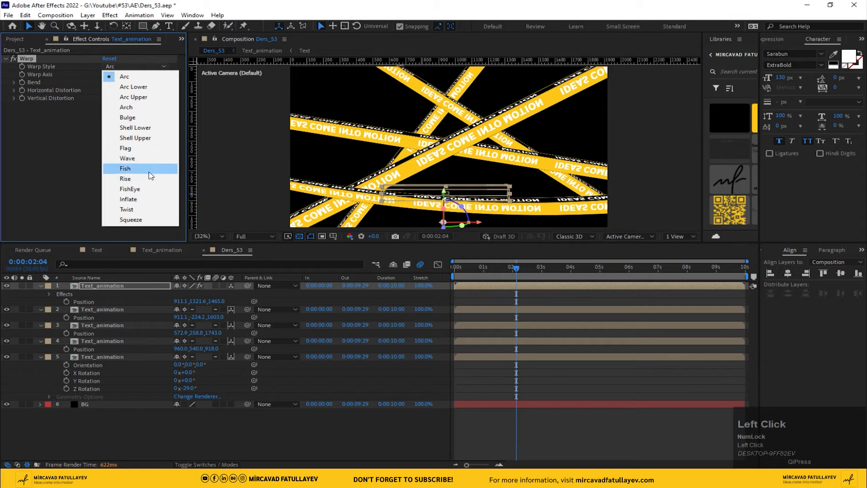
{"action": "left_click", "coordinate": [150, 209]}
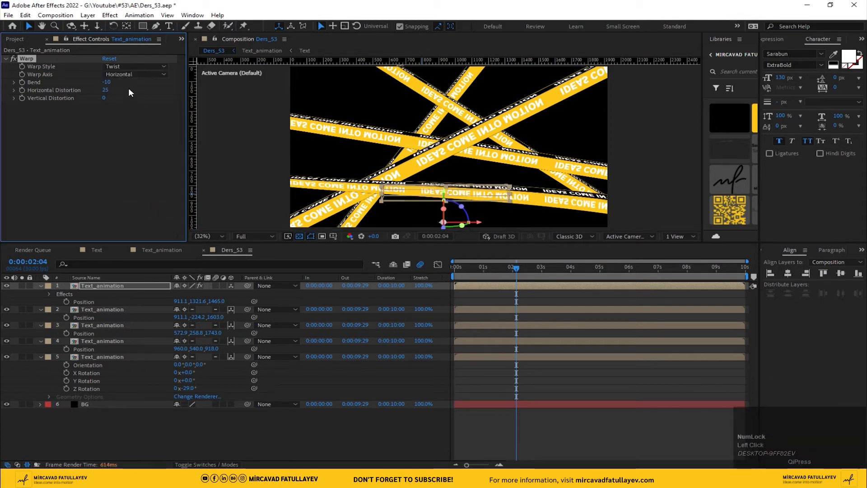
{"action": "left_click_drag", "start_coordinate": [106, 82], "coordinate": [134, 80]}
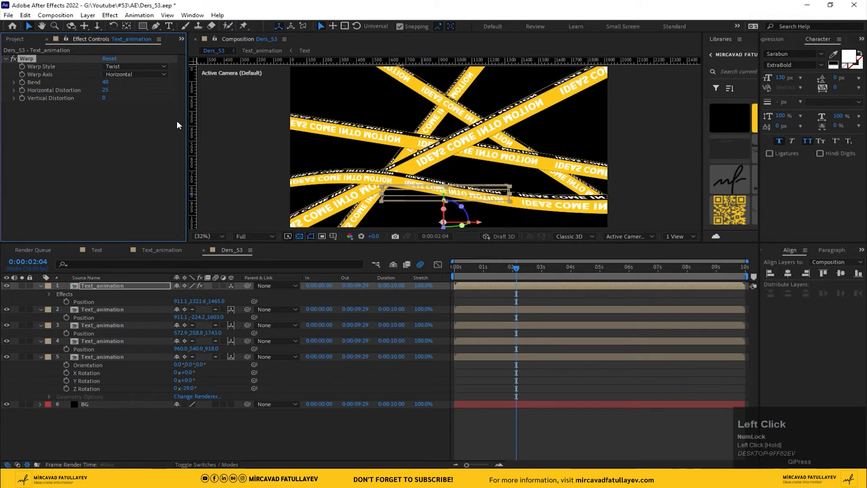
{"action": "mouse_move", "coordinate": [480, 171]}
{"action": "left_mouse_down"}
{"action": "mouse_move", "coordinate": [488, 160]}
{"action": "mouse_move", "coordinate": [485, 170]}
{"action": "left_mouse_up"}
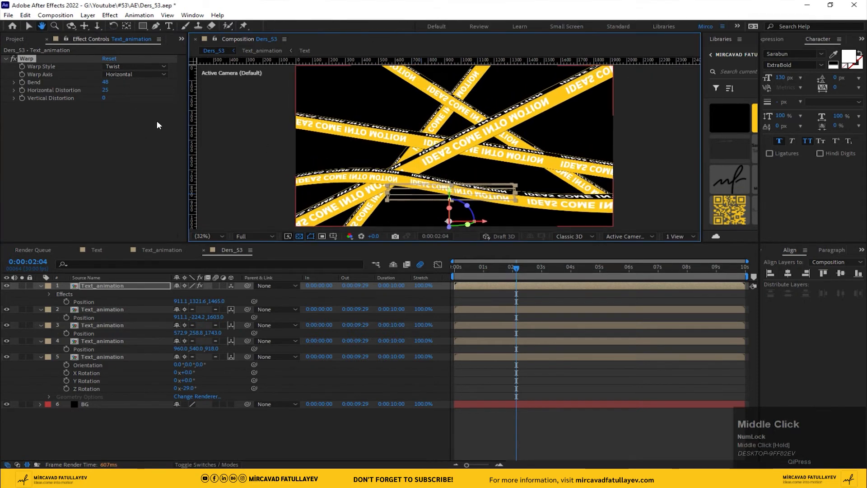
Copy the Warp effect onto the second Text_animation layer and set its Bend to 23, keeping the Arc style
{"action": "left_click", "coordinate": [26, 58]}
{"action": "key", "text": "ctrl+c"}
{"action": "left_click", "coordinate": [108, 311]}
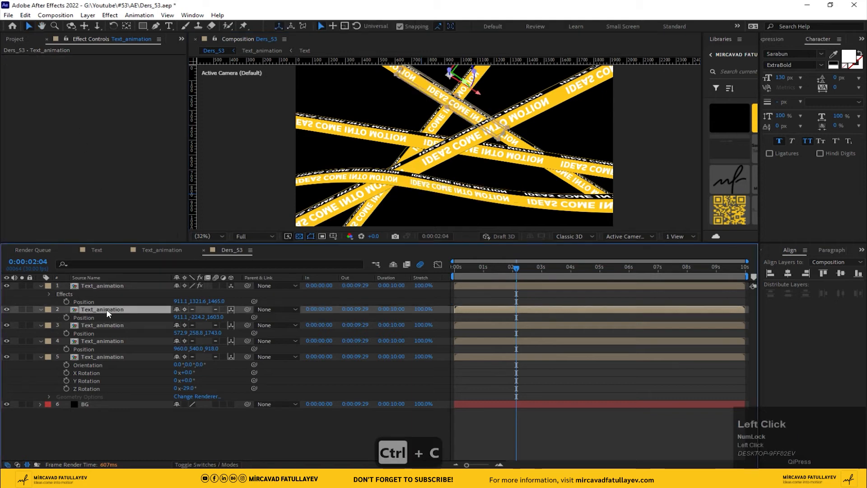
{"action": "key", "text": "ctrl+v"}
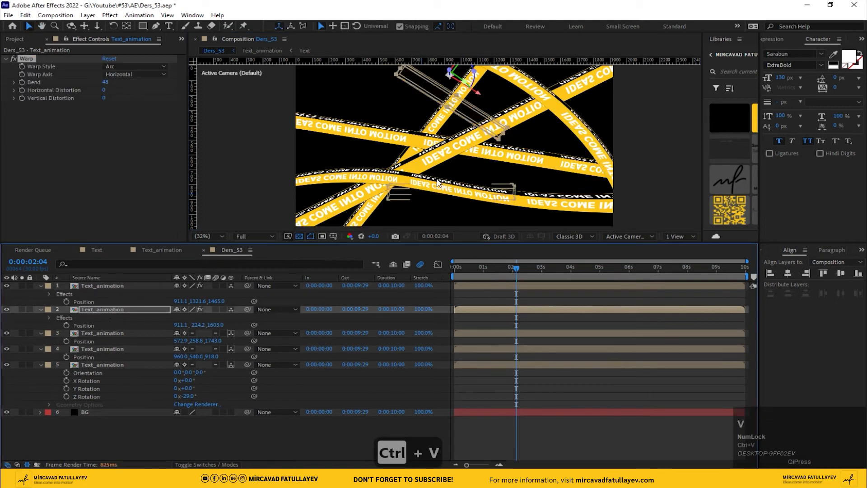
{"action": "middle_click", "coordinate": [498, 136]}
{"action": "left_click_drag", "start_coordinate": [498, 136], "coordinate": [484, 172]}
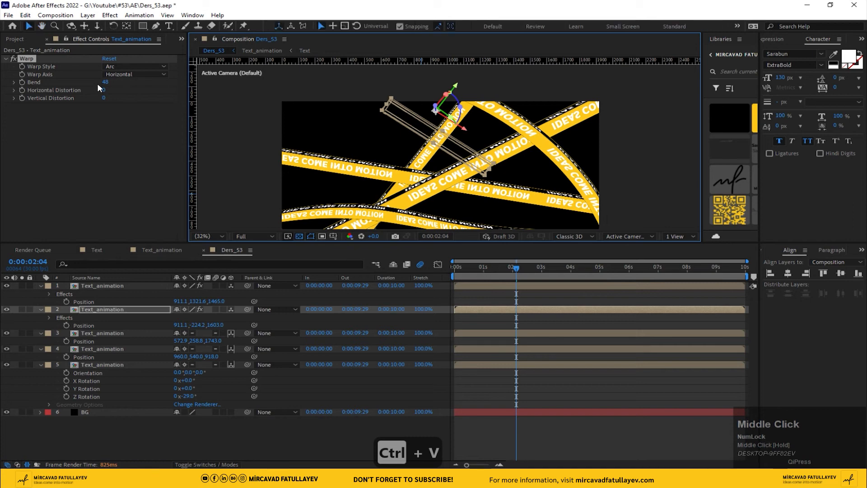
{"action": "left_click_drag", "start_coordinate": [105, 84], "coordinate": [93, 82]}
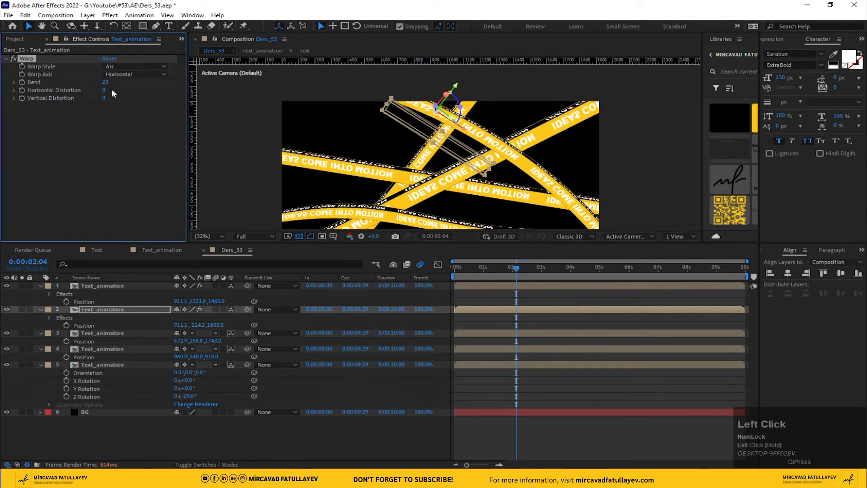
Paste the copied Warp effect onto the third Text_animation layer, the steep band
{"action": "left_click", "coordinate": [104, 333]}
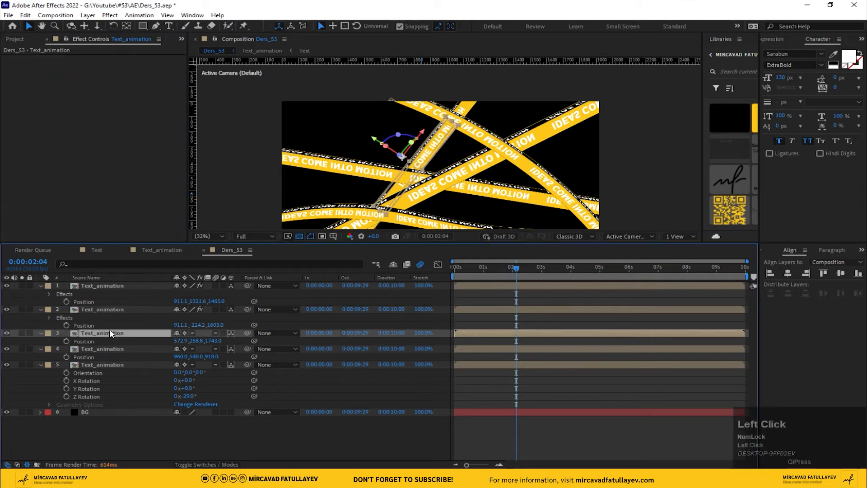
{"action": "key", "text": "ctrl+v"}
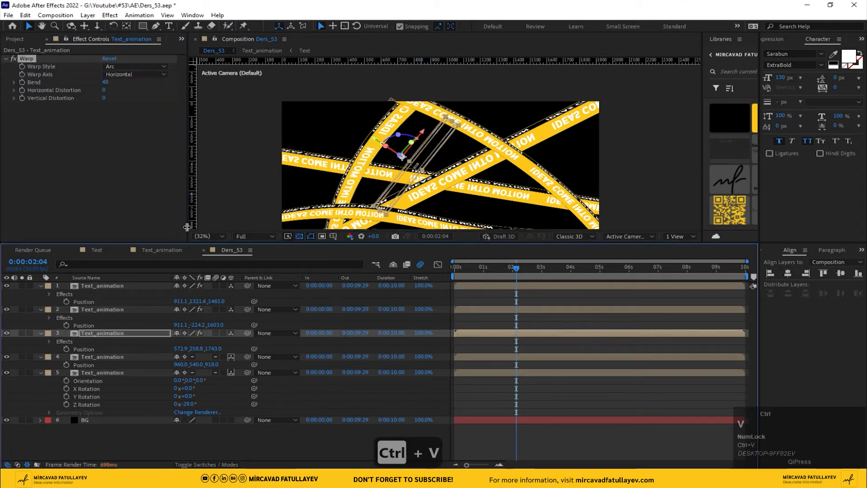
{"action": "left_click_drag", "start_coordinate": [264, 194], "coordinate": [295, 157]}
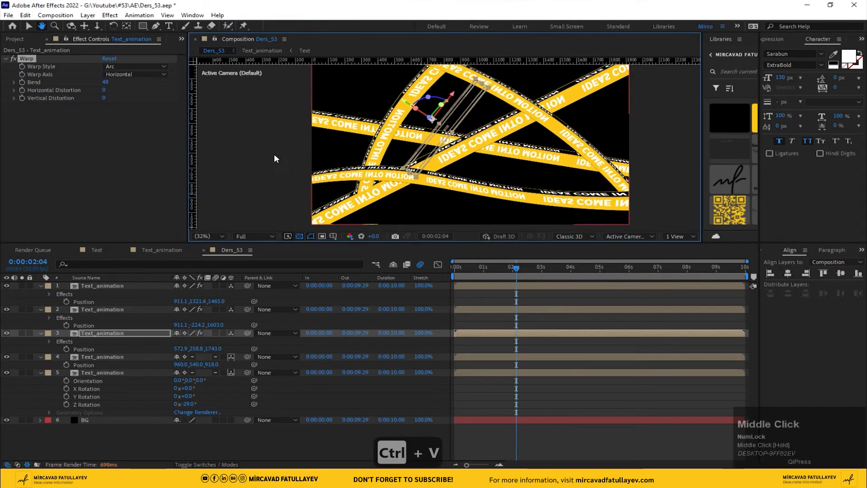
Try the Arch, Bulge and Fish warp styles on the steep band, raising Bend to 100
{"action": "left_click", "coordinate": [119, 66]}
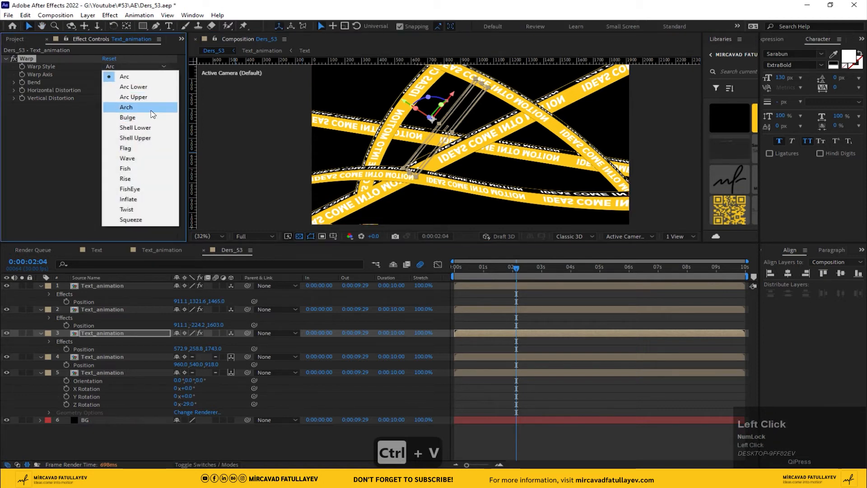
{"action": "left_click", "coordinate": [151, 108]}
{"action": "left_click", "coordinate": [131, 66]}
{"action": "left_click", "coordinate": [136, 112]}
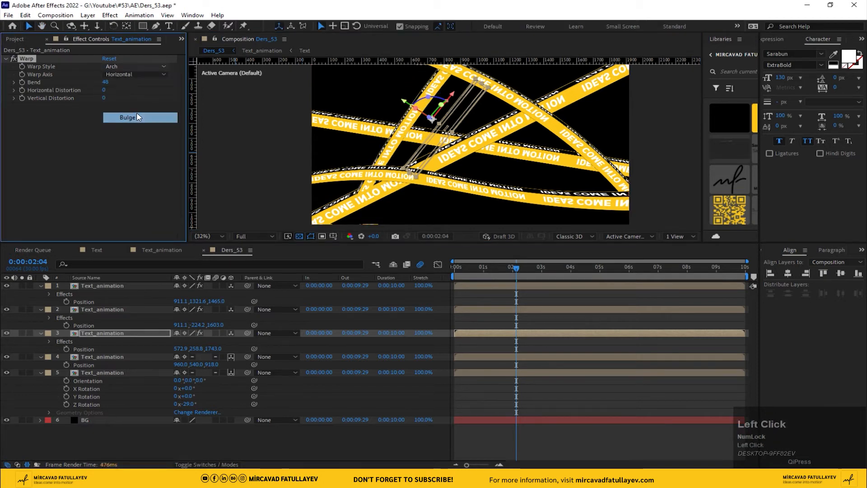
{"action": "left_click_drag", "start_coordinate": [306, 133], "coordinate": [265, 125]}
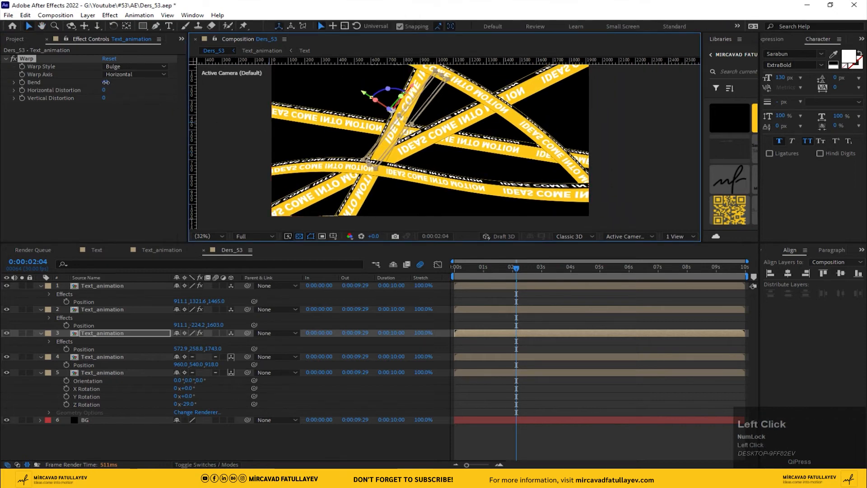
{"action": "left_click_drag", "start_coordinate": [106, 82], "coordinate": [137, 81]}
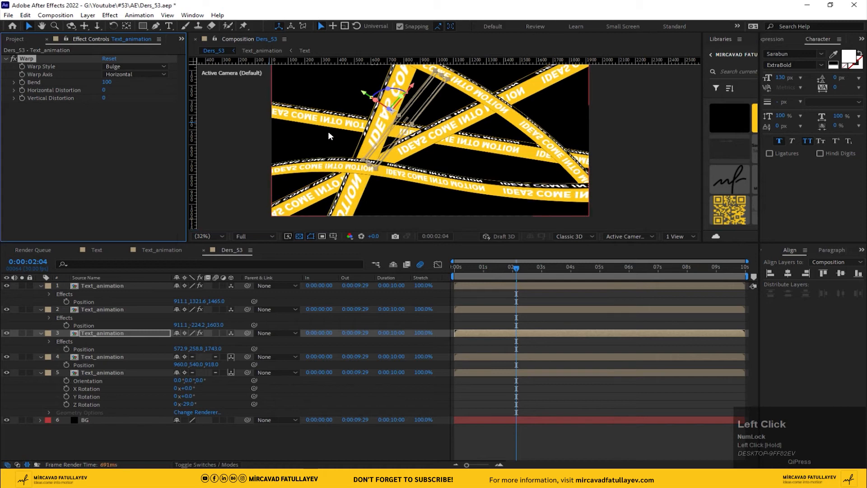
{"action": "left_click", "coordinate": [125, 66]}
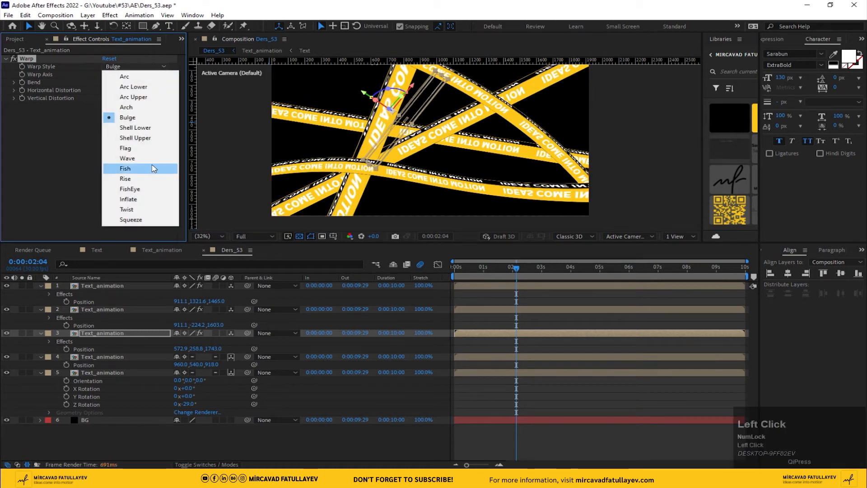
{"action": "left_click", "coordinate": [152, 166]}
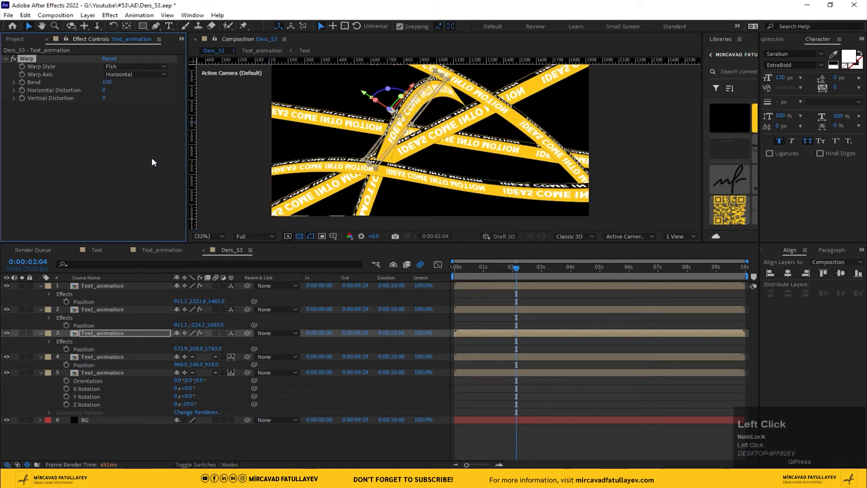
Switch the steep band's Warp Style to Twist with Bend 34 and Horizontal Distortion -26
{"action": "left_click", "coordinate": [126, 66]}
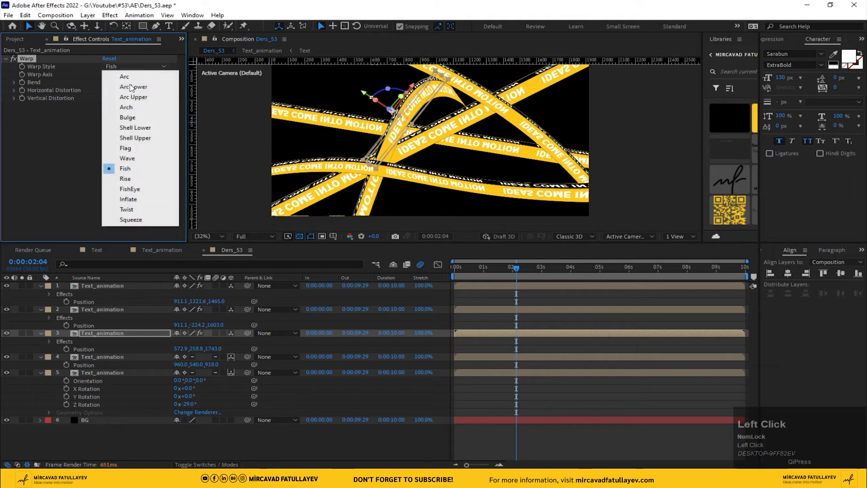
{"action": "left_click", "coordinate": [152, 211]}
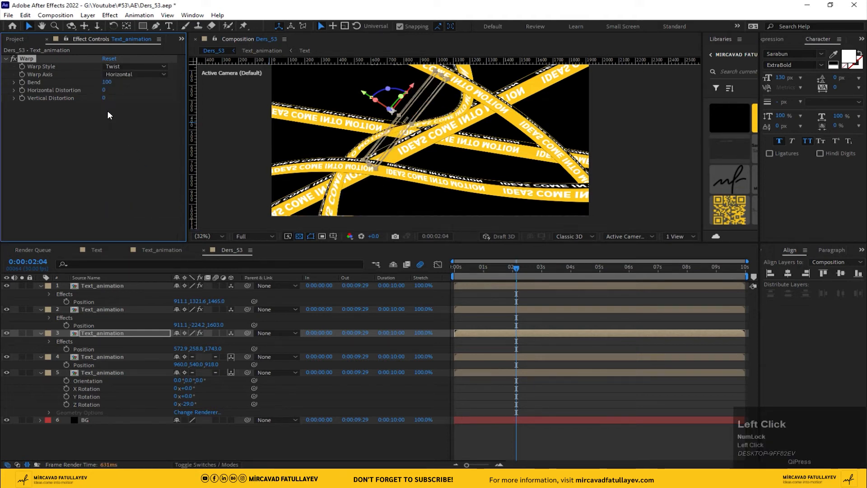
{"action": "left_click_drag", "start_coordinate": [107, 83], "coordinate": [73, 85]}
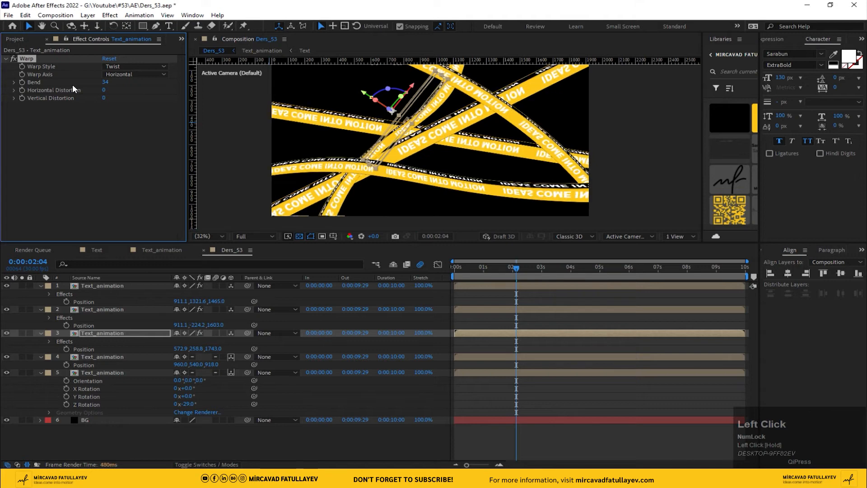
{"action": "left_click", "coordinate": [116, 86]}
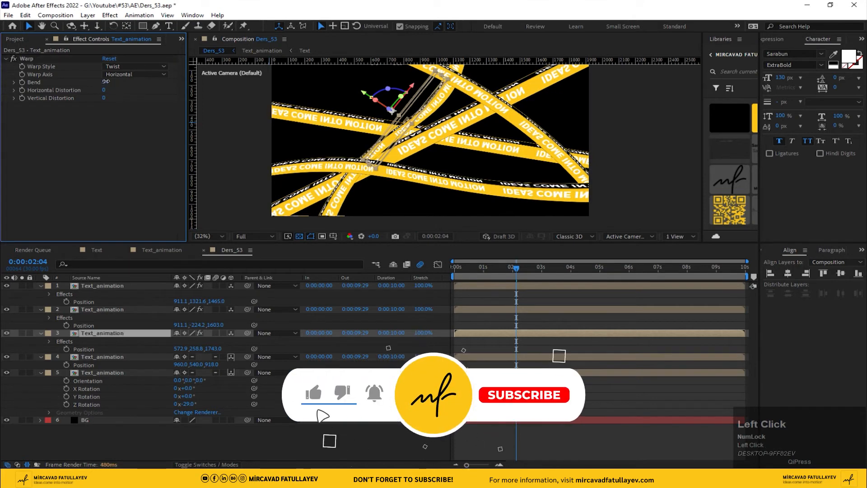
{"action": "mouse_move", "coordinate": [104, 90]}
{"action": "left_mouse_down"}
{"action": "mouse_move", "coordinate": [126, 85]}
{"action": "mouse_move", "coordinate": [89, 86]}
{"action": "left_mouse_up"}
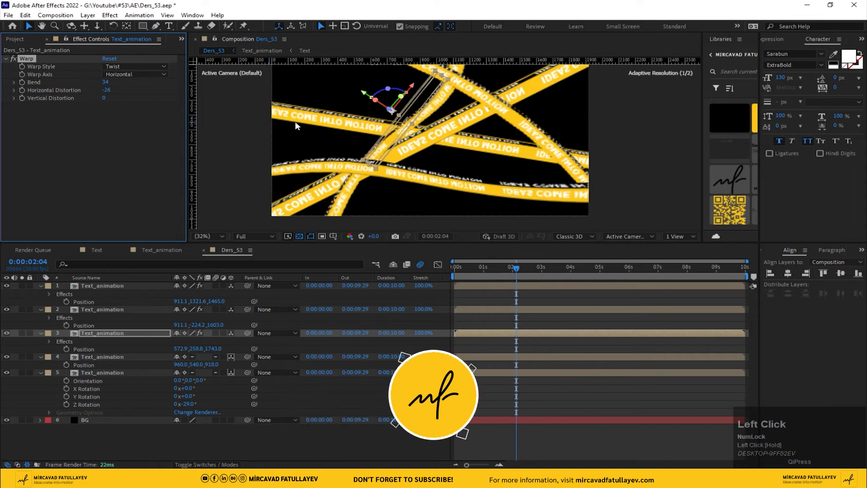
Move the steep band to about X 273, Y 41 and refine its Warp to Horizontal Distortion -15 and Bend 30
{"action": "left_click_drag", "start_coordinate": [366, 93], "coordinate": [324, 80]}
{"action": "middle_click", "coordinate": [406, 110]}
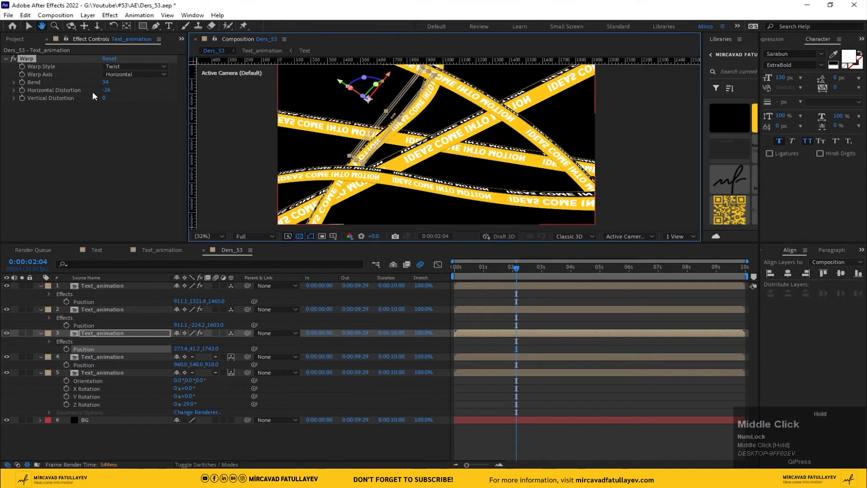
{"action": "left_click", "coordinate": [107, 90]}
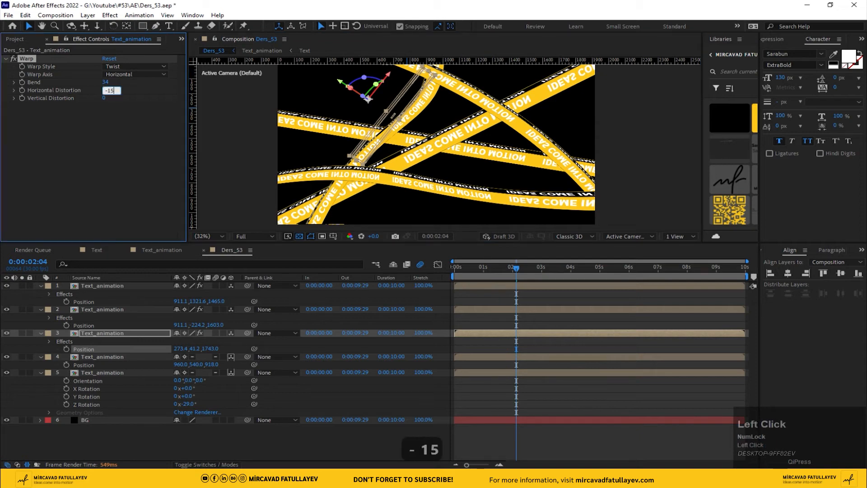
{"action": "key", "text": "Return"}
{"action": "type", "text": "30"}
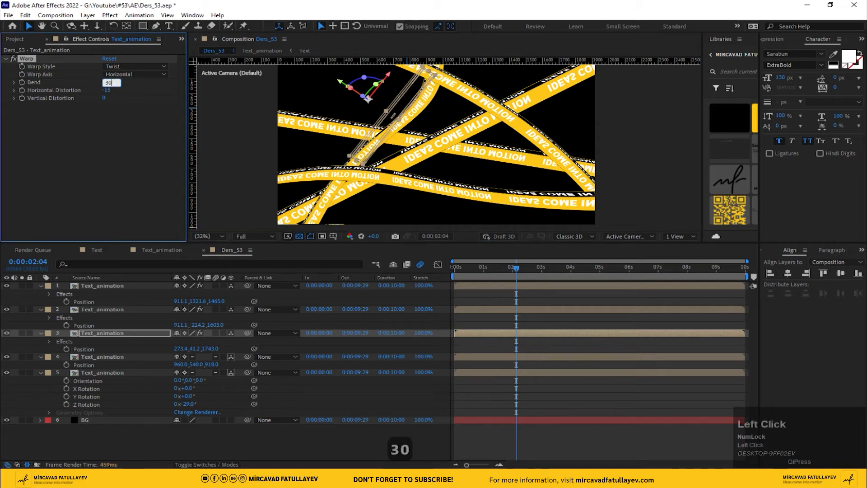
{"action": "key", "text": "Return"}
{"action": "middle_click", "coordinate": [408, 151]}
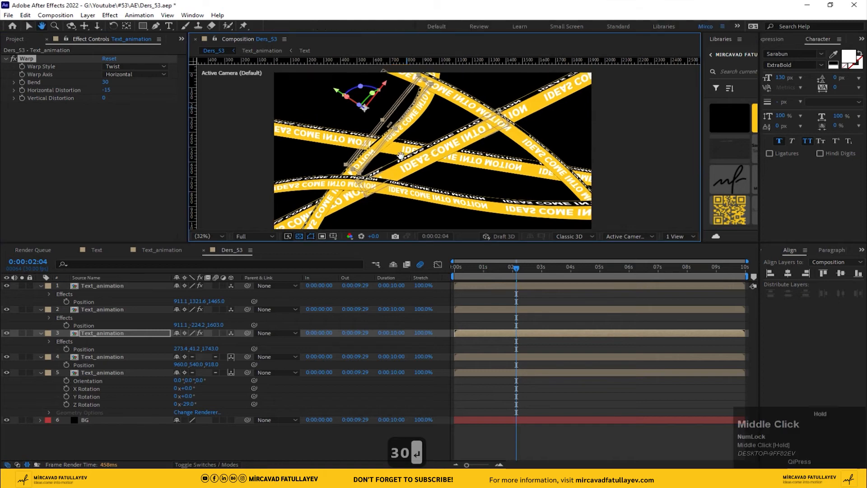
{"action": "left_click", "coordinate": [388, 324]}
{"action": "middle_click", "coordinate": [436, 173]}
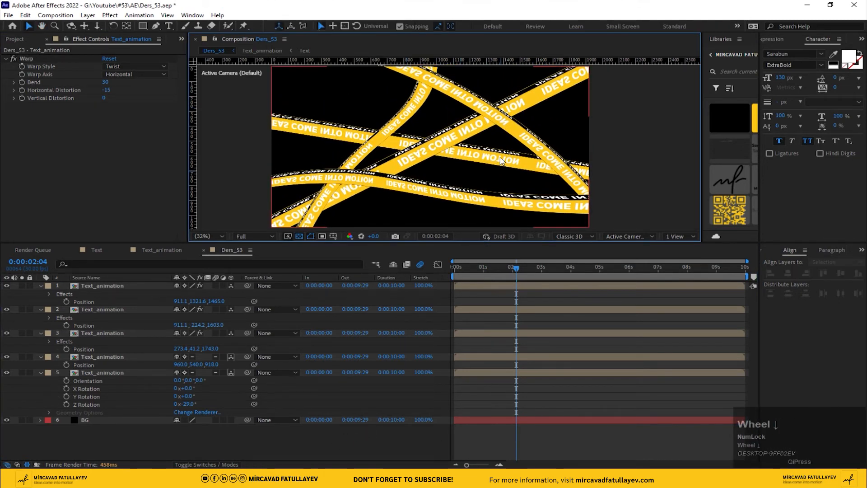
{"action": "middle_click", "coordinate": [460, 169]}
Apply the Warp effect to the fourth Text_animation layer, the gently sloping band, with Bend 10
{"action": "left_click", "coordinate": [91, 420]}
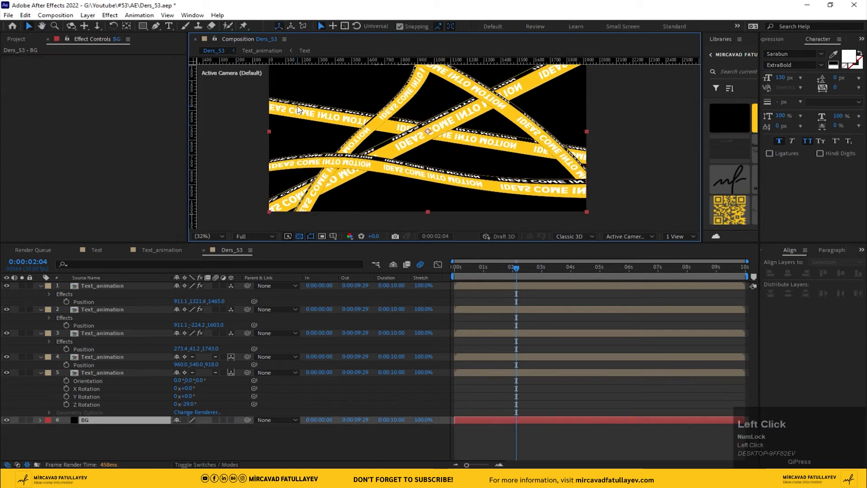
{"action": "left_click", "coordinate": [106, 373]}
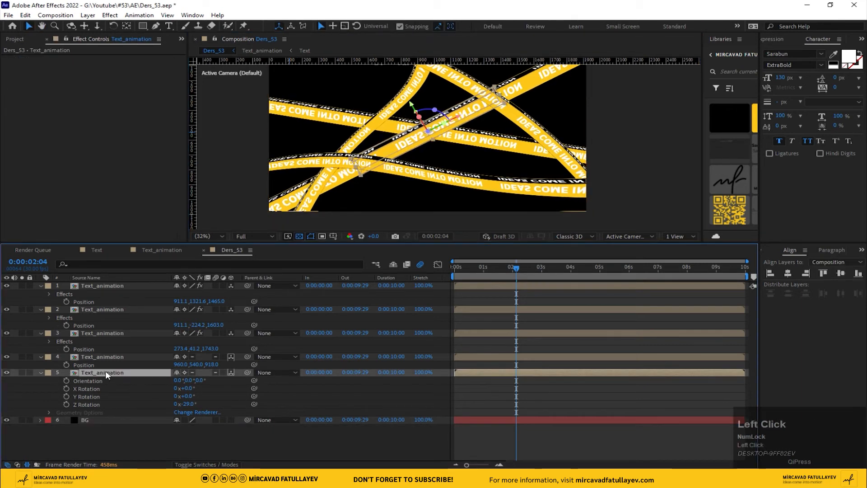
{"action": "left_click", "coordinate": [99, 356]}
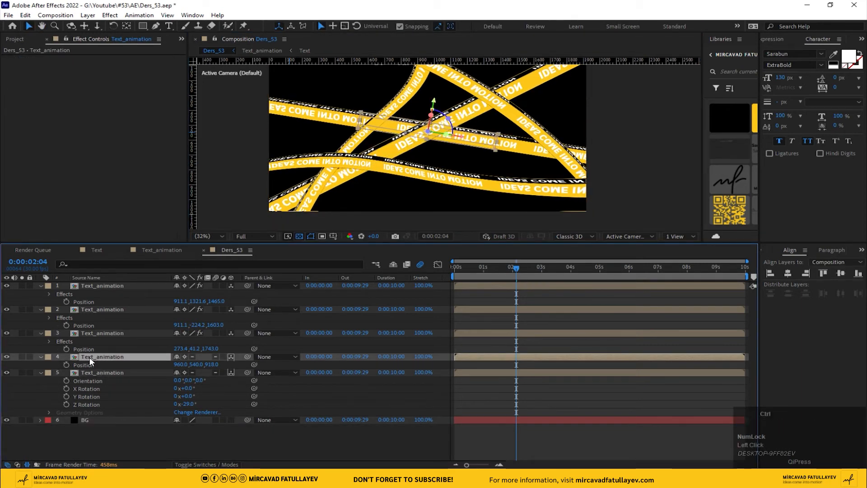
{"action": "key", "text": "ctrl+space"}
{"action": "type", "text": "war"}
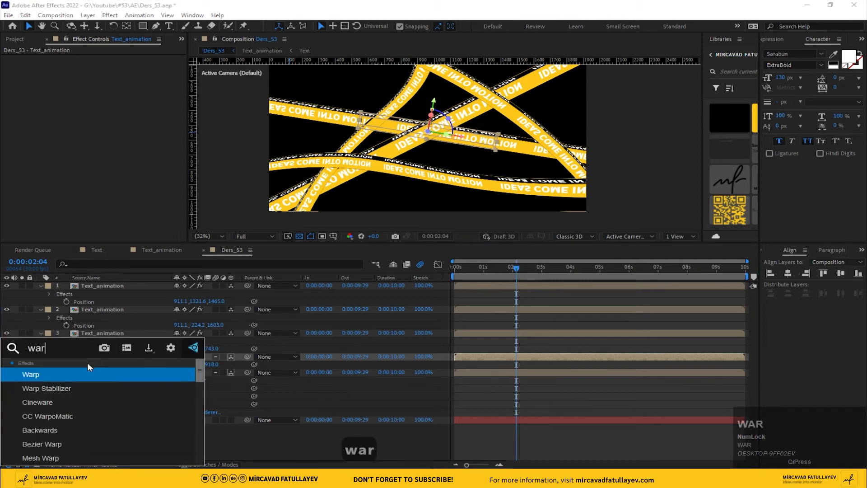
{"action": "left_click", "coordinate": [88, 375]}
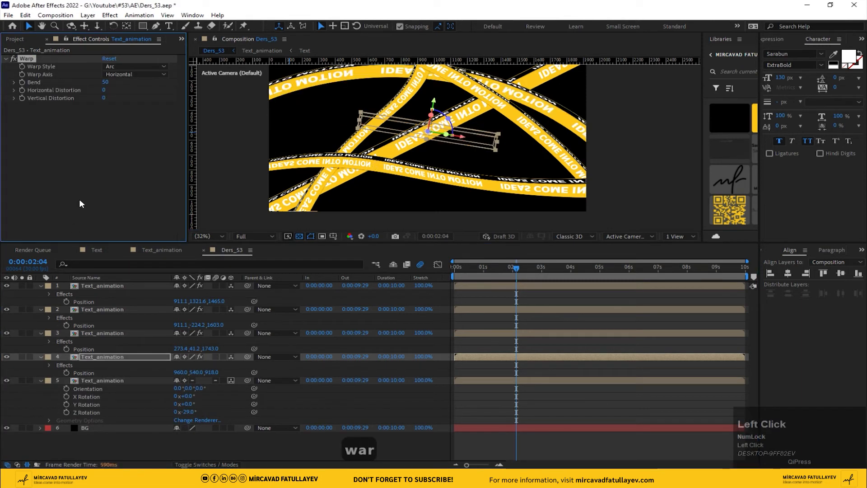
{"action": "left_click", "coordinate": [106, 82]}
{"action": "type", "text": "10"}
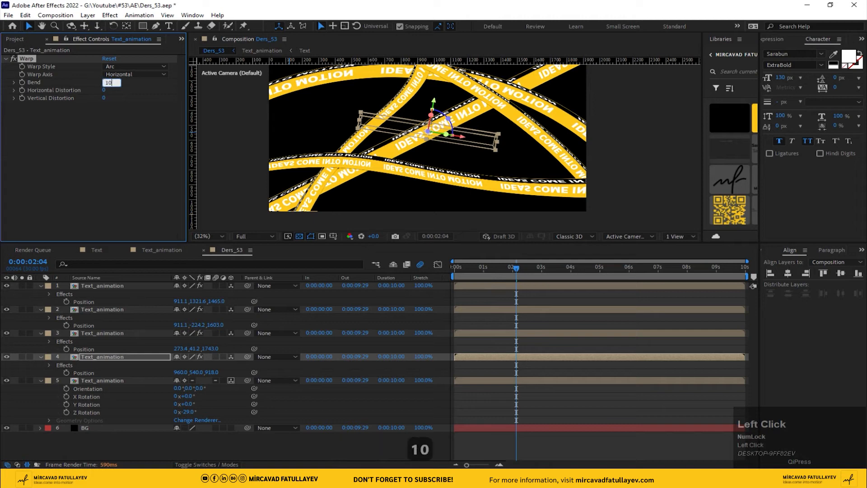
{"action": "key", "text": "Return"}
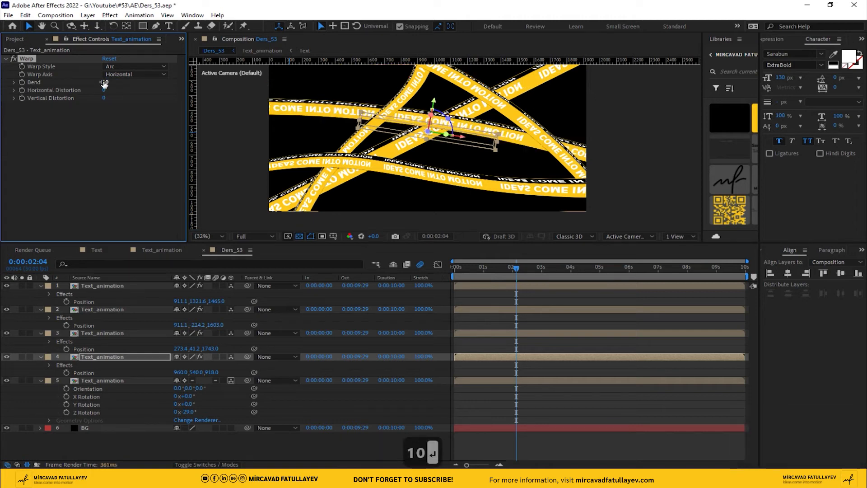
Apply the Drop Shadow effect to the first Text_animation layer, the lowest crossing band
{"action": "left_click", "coordinate": [349, 297]}
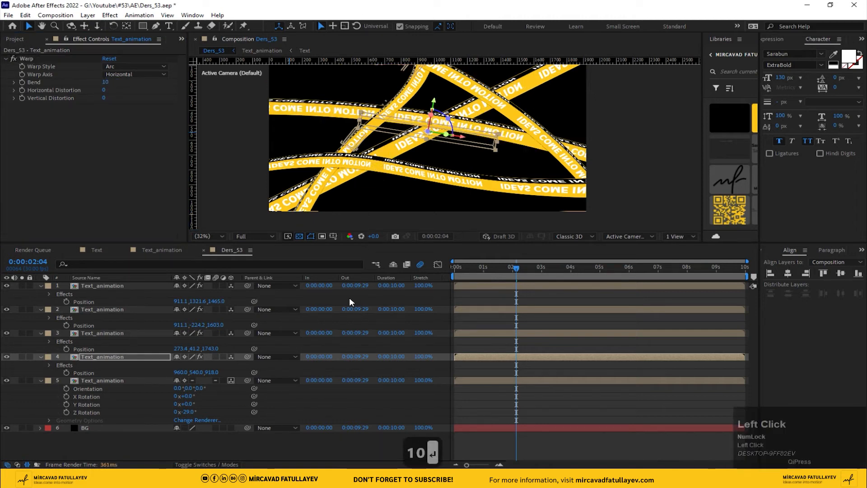
{"action": "left_click", "coordinate": [308, 133]}
{"action": "left_click", "coordinate": [94, 286]}
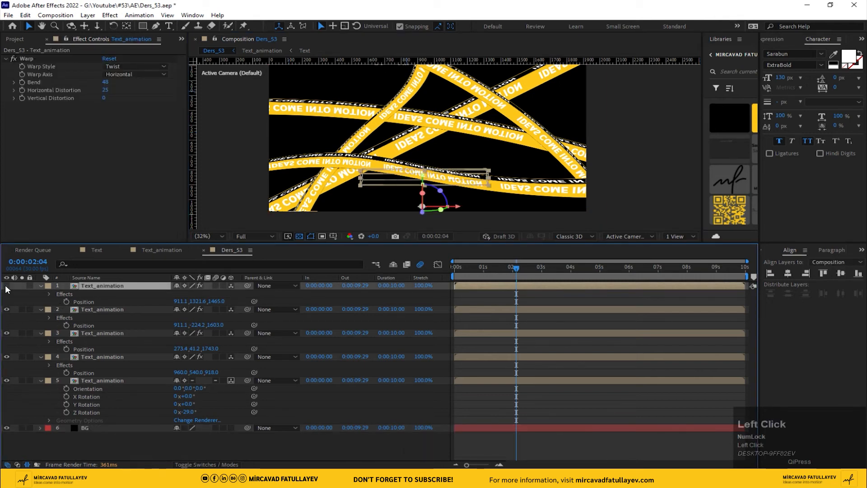
{"action": "key", "text": "ctrl+space"}
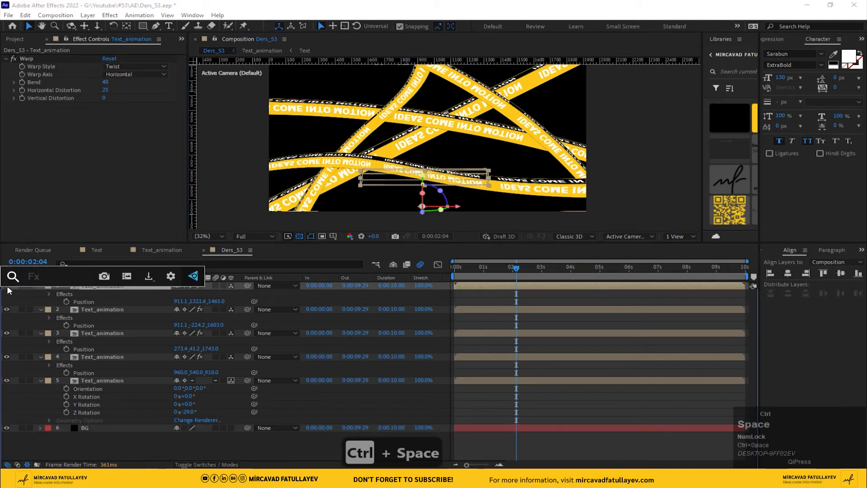
{"action": "type", "text": "dr"}
{"action": "left_click", "coordinate": [32, 300]}
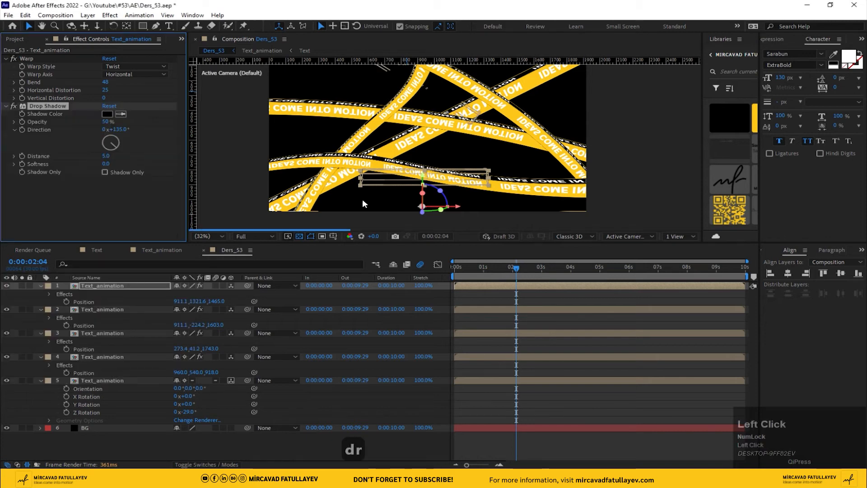
Set the first band's Drop Shadow to Distance 20 and Softness 57
{"action": "scroll", "coordinate": [365, 204], "scroll_direction": "up", "scroll_amount": 4}
{"action": "middle_click", "coordinate": [364, 152]}
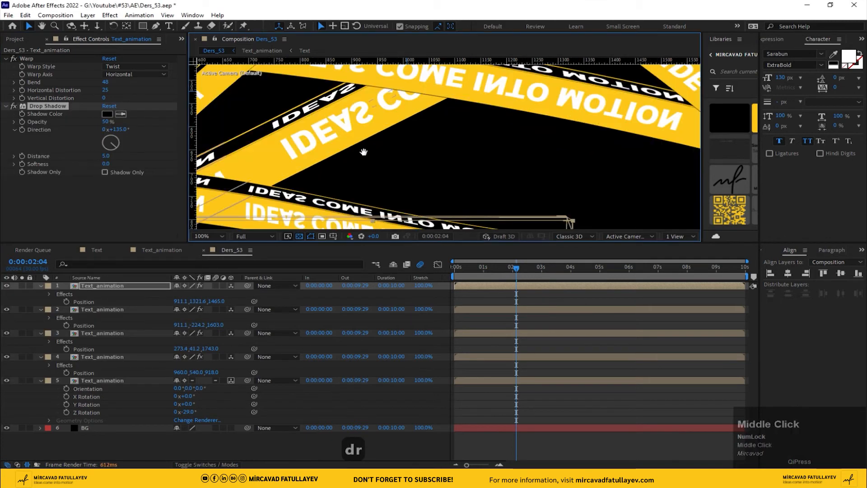
{"action": "left_click_drag", "start_coordinate": [364, 152], "coordinate": [532, 145]}
{"action": "left_click_drag", "start_coordinate": [107, 156], "coordinate": [114, 155]}
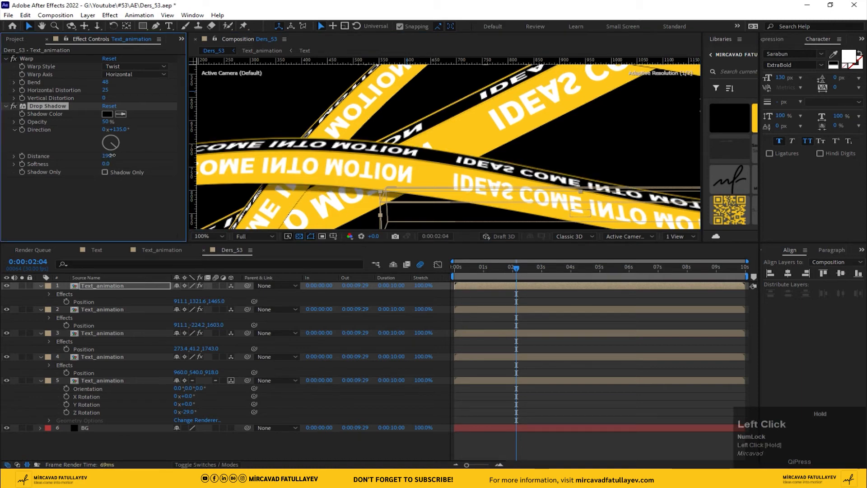
{"action": "left_click", "coordinate": [108, 156]}
{"action": "type", "text": "10"}
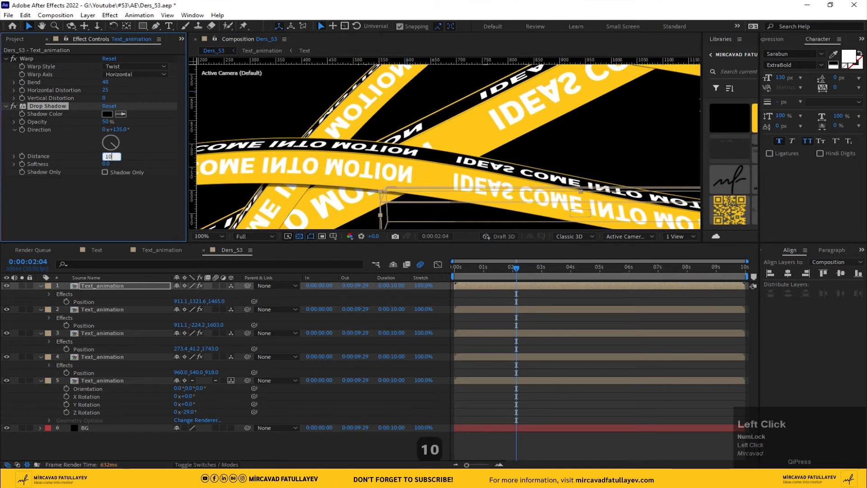
{"action": "key", "text": "Return"}
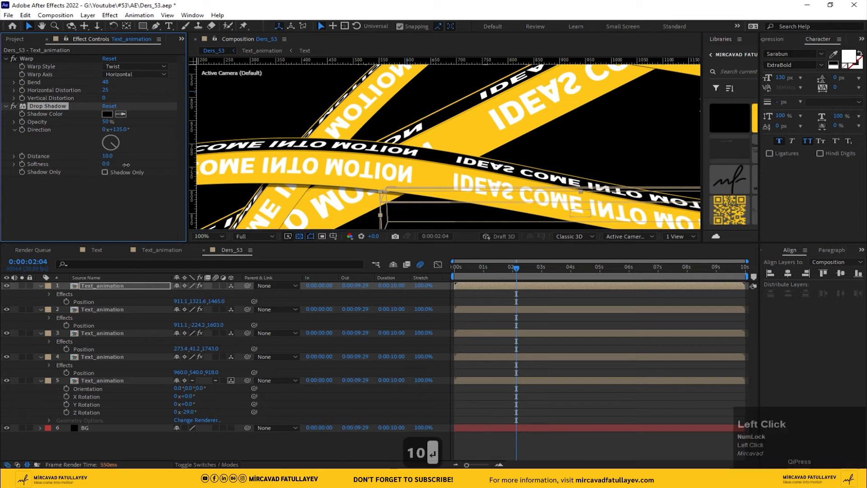
{"action": "left_click_drag", "start_coordinate": [126, 165], "coordinate": [112, 156]}
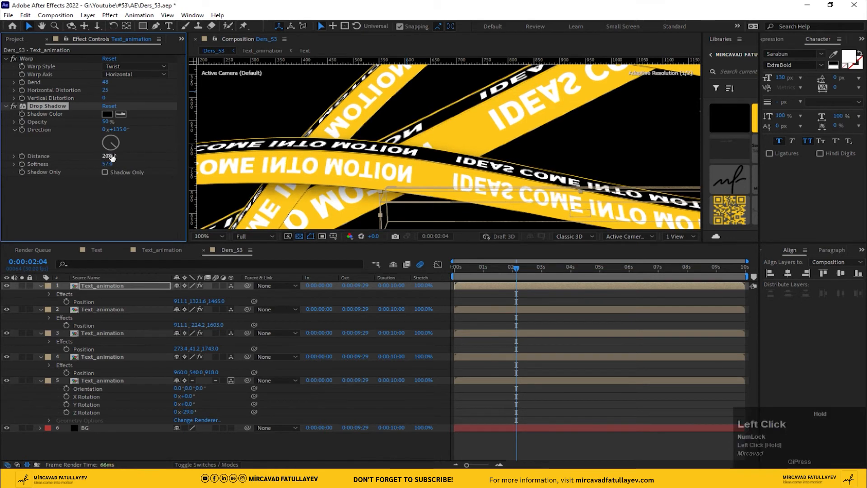
Duplicate the first band's Drop Shadow effect and set the copy's Direction to 5°
{"action": "scroll", "coordinate": [313, 139], "scroll_direction": "down", "scroll_amount": 2}
{"action": "middle_click", "coordinate": [313, 139]}
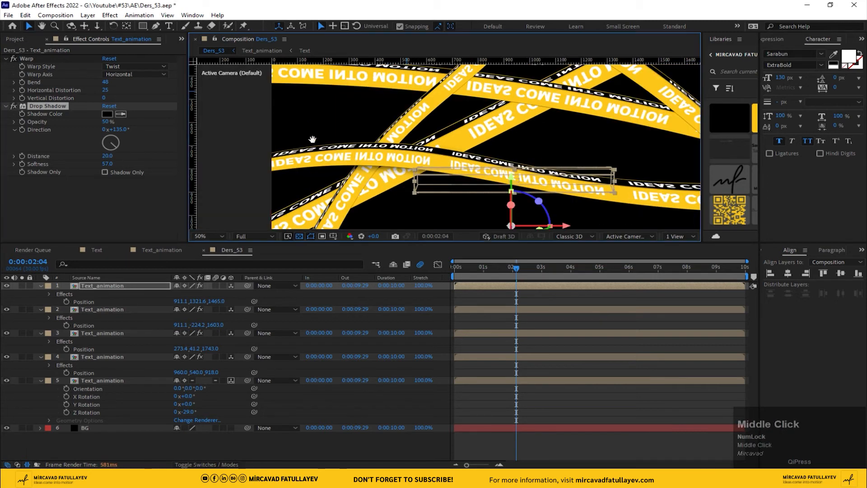
{"action": "left_click_drag", "start_coordinate": [312, 139], "coordinate": [300, 157]}
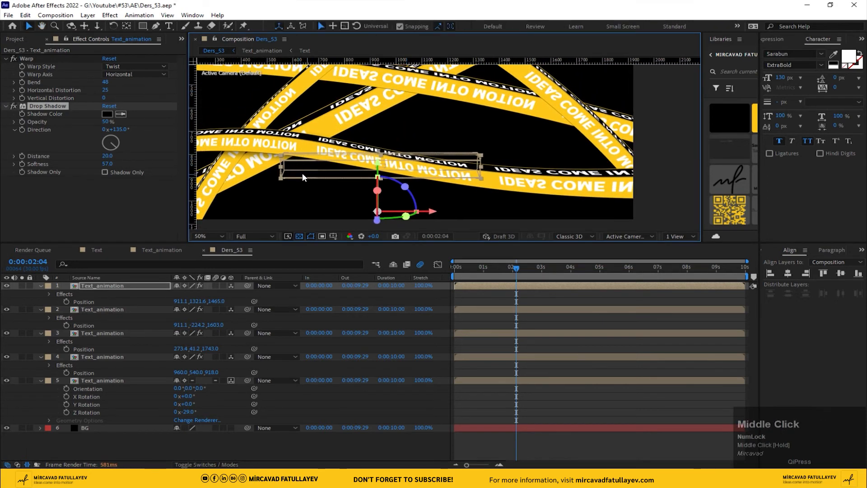
{"action": "key", "text": "ctrl"}
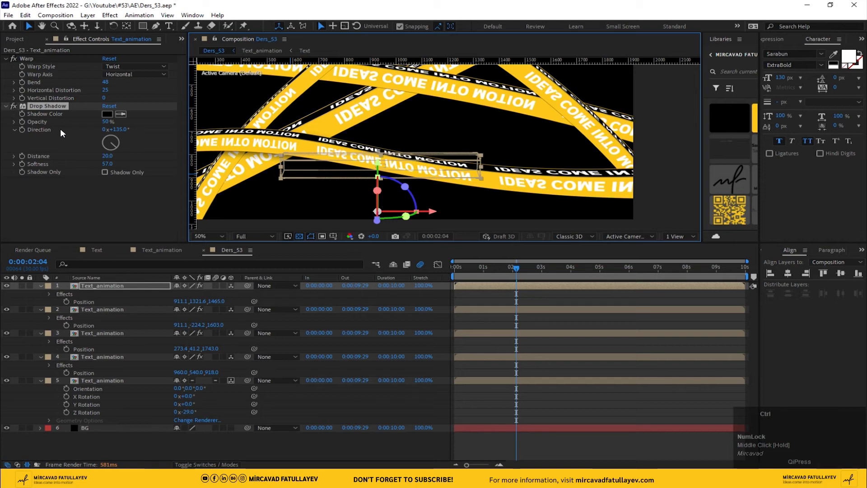
{"action": "key", "text": "ctrl+d"}
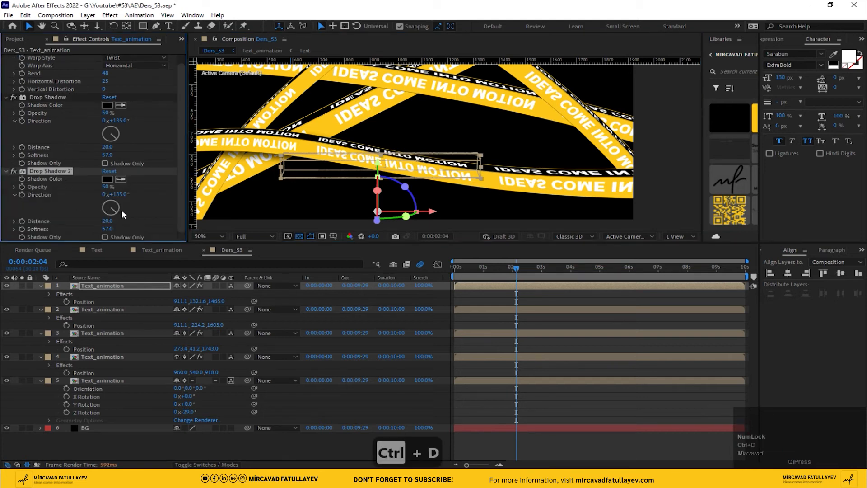
{"action": "left_click_drag", "start_coordinate": [122, 210], "coordinate": [113, 185]}
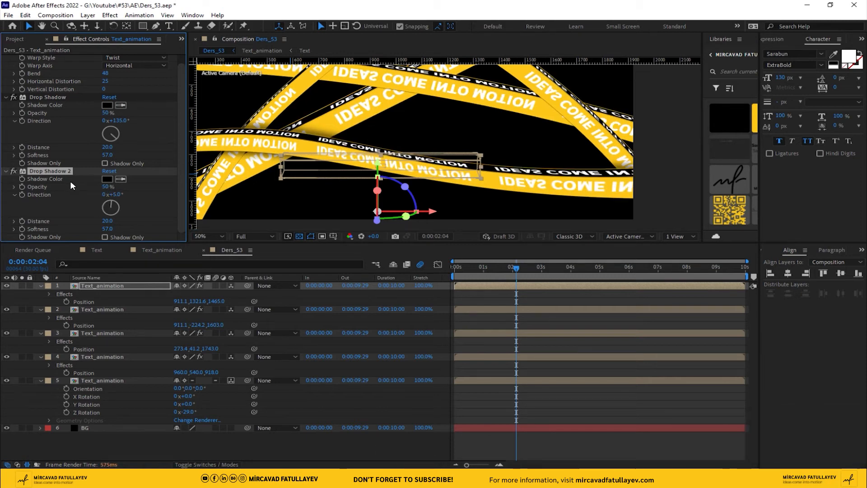
{"action": "left_click", "coordinate": [49, 175]}
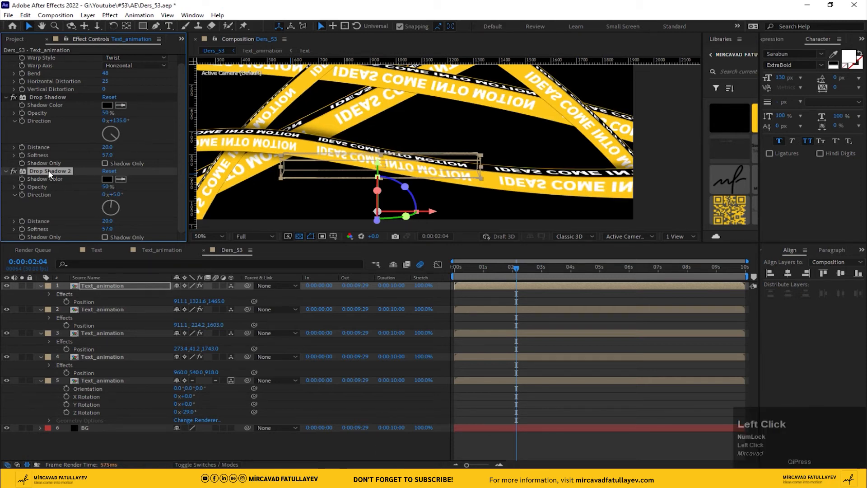
Apply a default Drop Shadow effect to the second Text_animation layer
{"action": "left_click", "coordinate": [99, 311]}
{"action": "left_click_drag", "start_coordinate": [399, 110], "coordinate": [447, 228]}
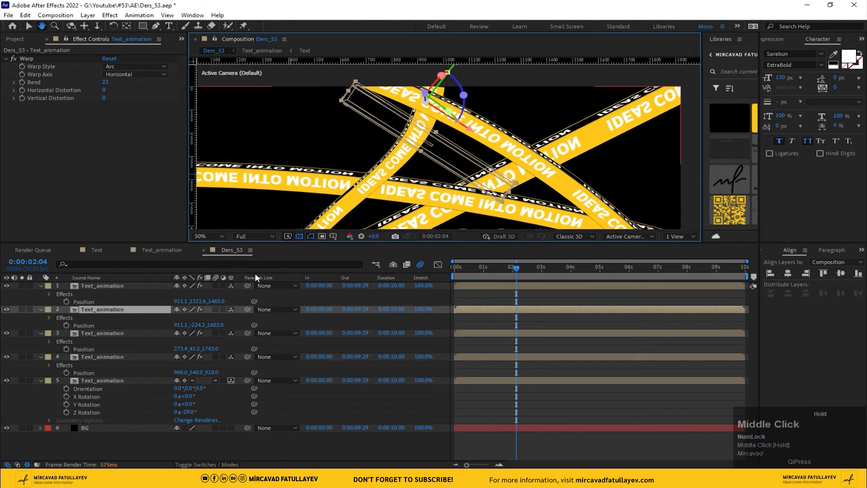
{"action": "key", "text": "ctrl+space"}
{"action": "type", "text": "dr"}
{"action": "left_click", "coordinate": [56, 355]}
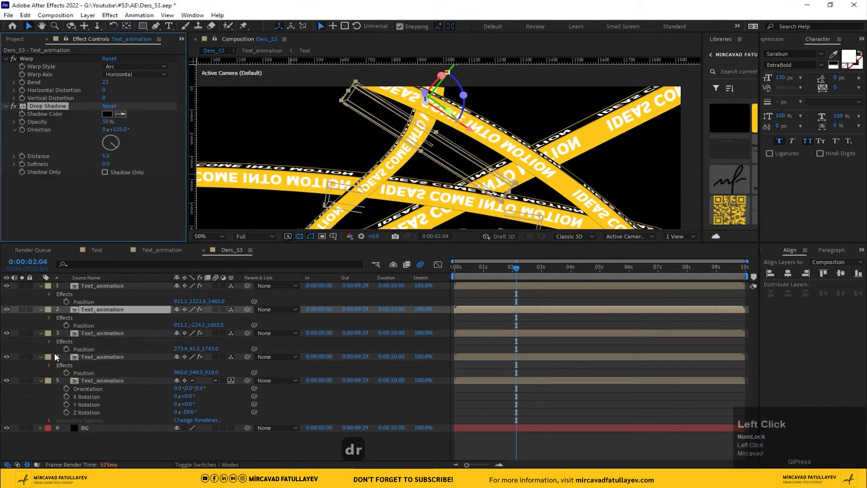
Copy the first layer's original Drop Shadow, with Direction 135°, onto the second Text_animation layer
{"action": "left_click", "coordinate": [97, 286]}
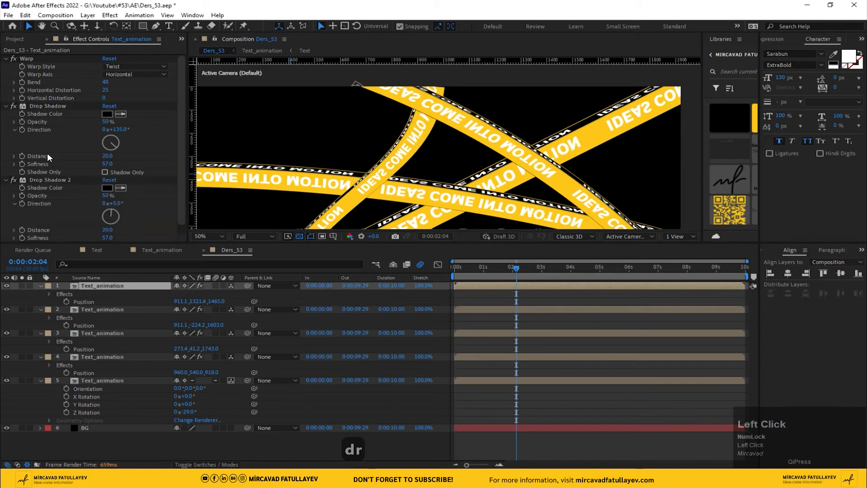
{"action": "left_click", "coordinate": [48, 106]}
{"action": "key", "text": "ctrl+c"}
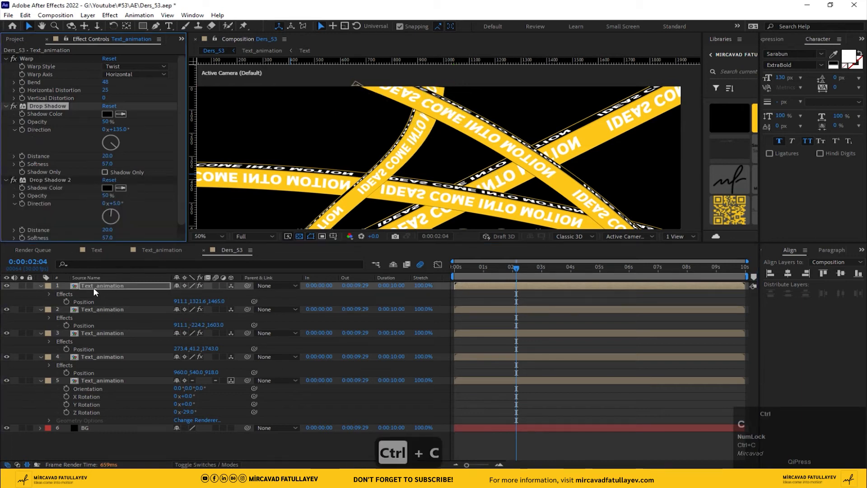
{"action": "left_click", "coordinate": [90, 310]}
{"action": "key", "text": "ctrl+v"}
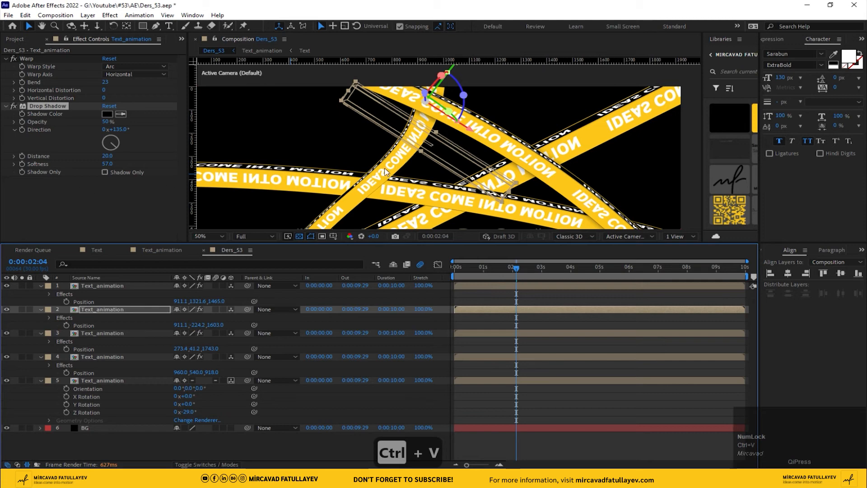
{"action": "left_click_drag", "start_coordinate": [502, 151], "coordinate": [461, 102]}
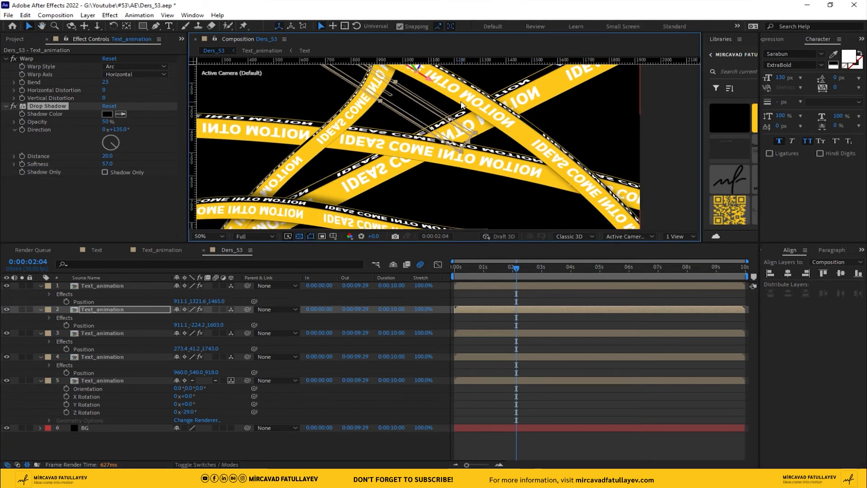
{"action": "left_click_drag", "start_coordinate": [372, 134], "coordinate": [446, 115]}
Paste the copied Drop Shadow onto the third Text_animation layer, the steep band
{"action": "left_click", "coordinate": [393, 140]}
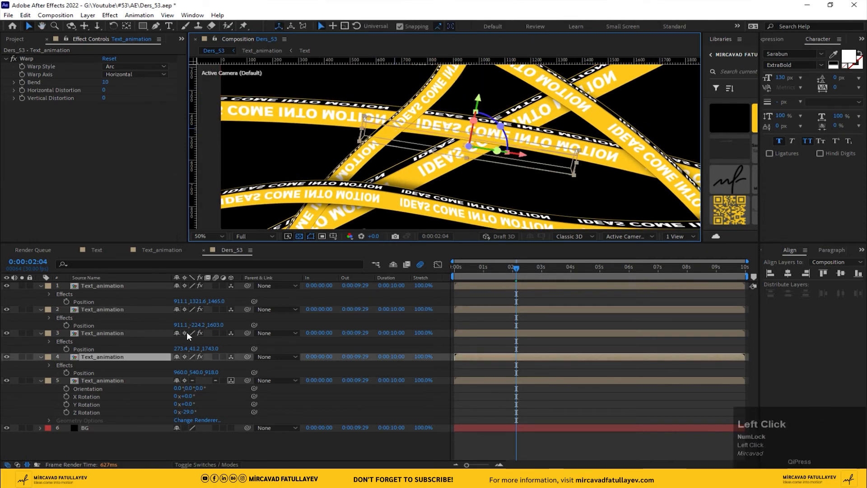
{"action": "left_click", "coordinate": [102, 332]}
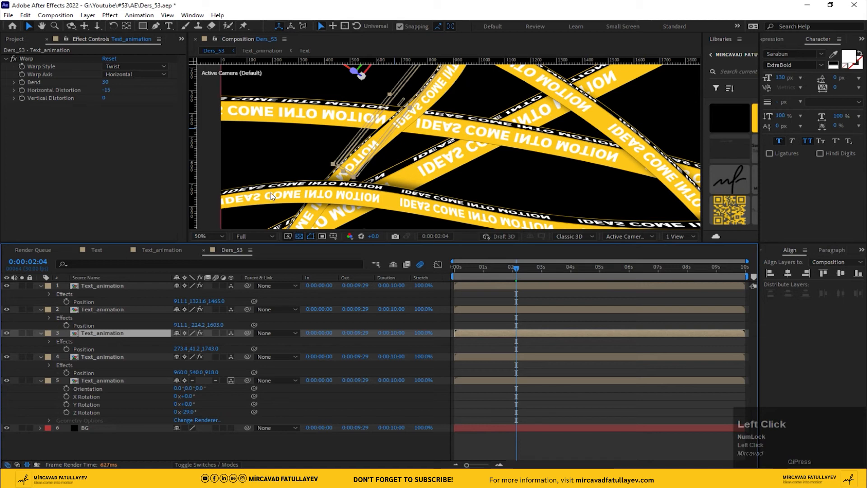
{"action": "key", "text": "ctrl+space"}
{"action": "key", "text": "ctrl+space"}
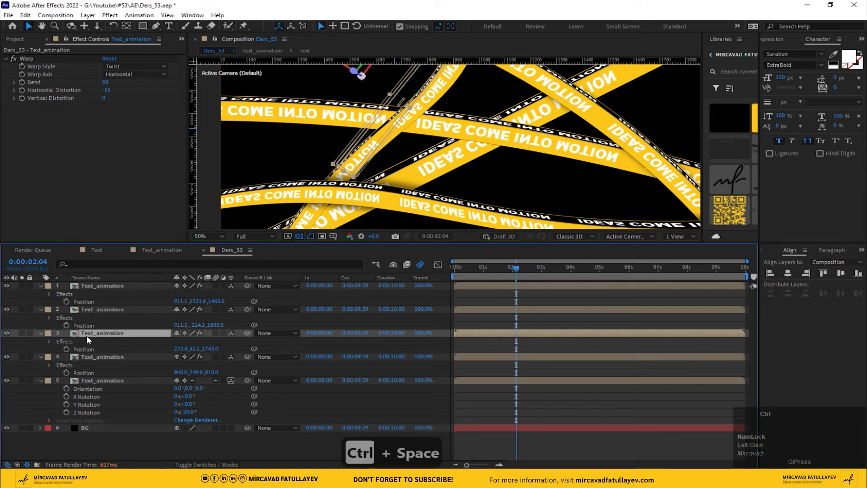
{"action": "key", "text": "ctrl+v"}
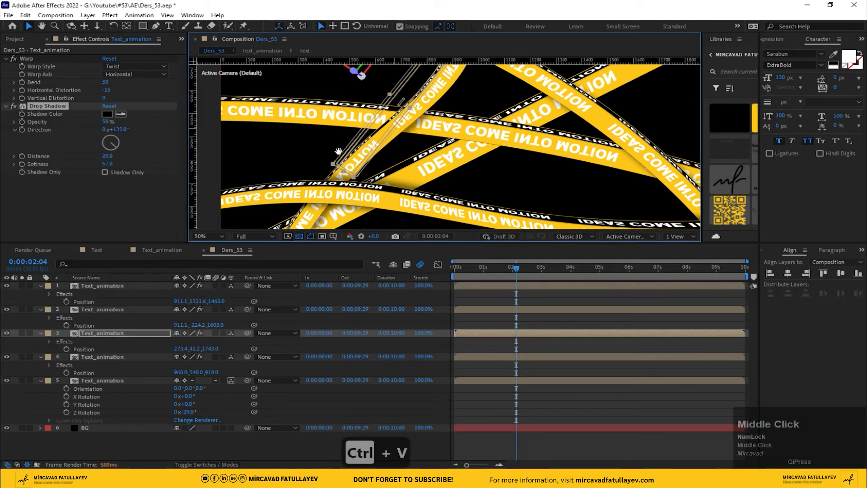
{"action": "left_click_drag", "start_coordinate": [344, 153], "coordinate": [358, 163]}
{"action": "scroll", "coordinate": [358, 164], "scroll_direction": "down", "scroll_amount": 2}
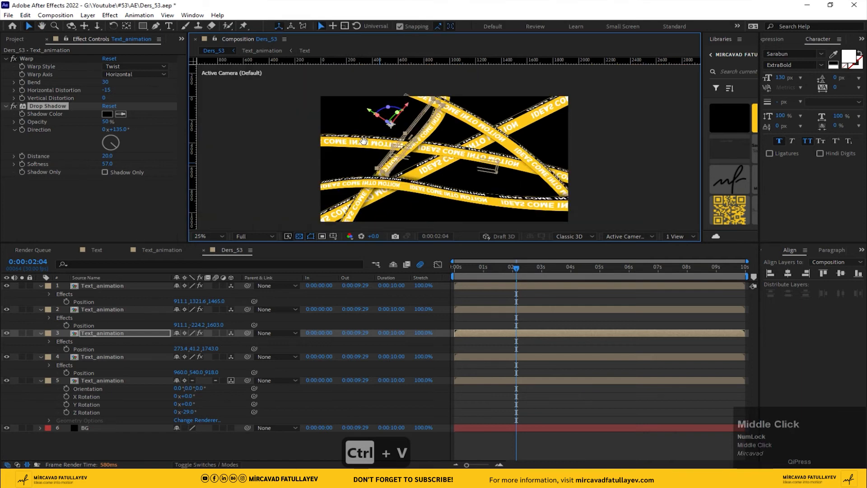
Paste the copied Drop Shadow onto the fourth Text_animation layer, the gently sloping band
{"action": "left_click", "coordinate": [117, 356]}
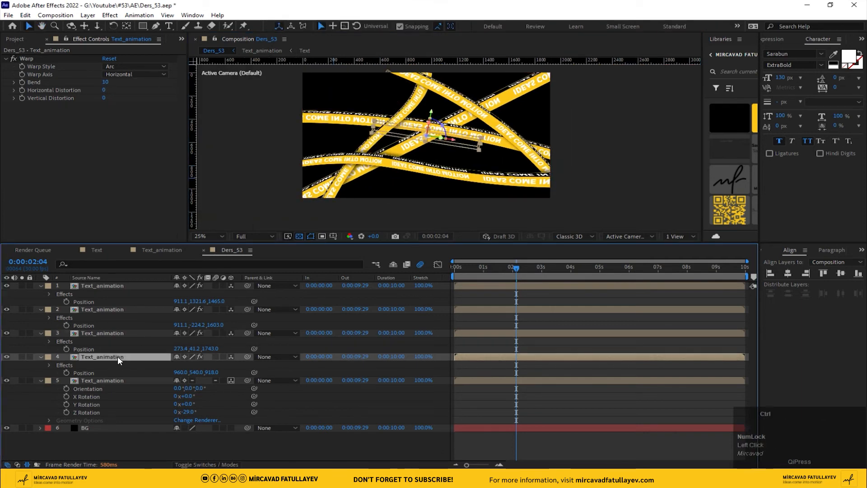
{"action": "key", "text": "ctrl+v"}
{"action": "scroll", "coordinate": [376, 168], "scroll_direction": "up", "scroll_amount": 2}
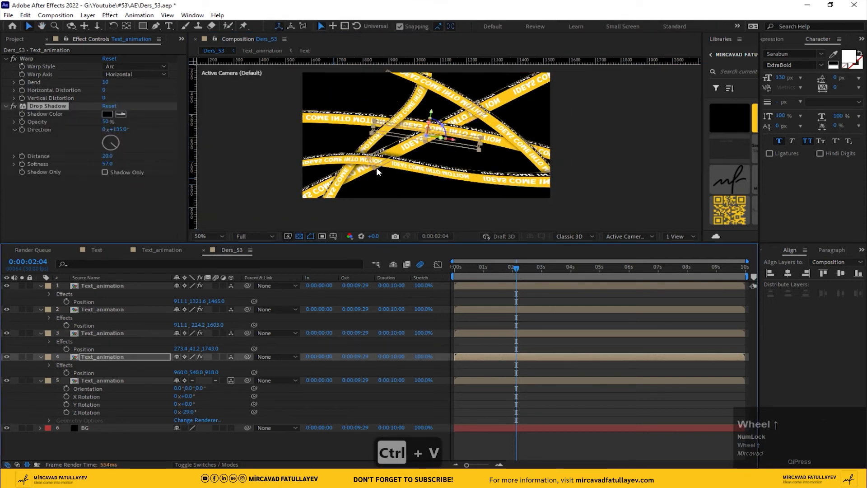
{"action": "left_click_drag", "start_coordinate": [358, 185], "coordinate": [425, 136]}
{"action": "scroll", "coordinate": [425, 136], "scroll_direction": "down", "scroll_amount": 2}
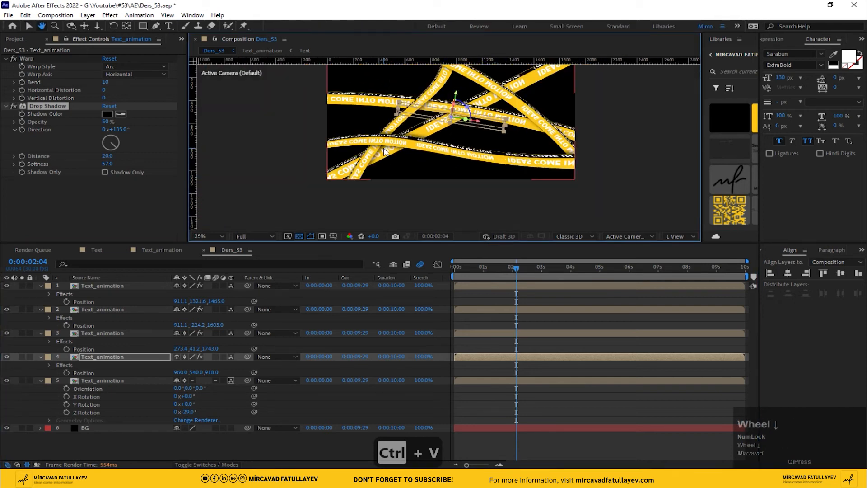
{"action": "left_click", "coordinate": [209, 236]}
{"action": "left_click", "coordinate": [216, 255]}
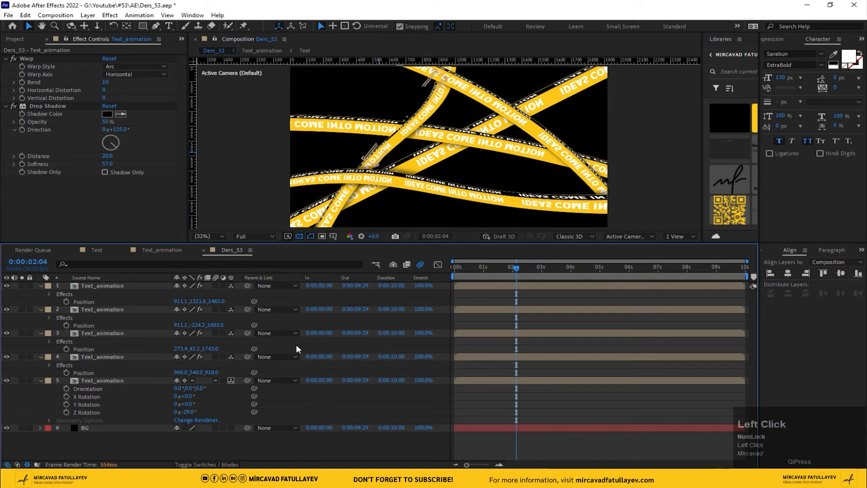
Preview the Ders_53 animation from the first frame and stop at 0:00:00:24 to examine the bands
{"action": "left_click_drag", "start_coordinate": [467, 267], "coordinate": [321, 295]}
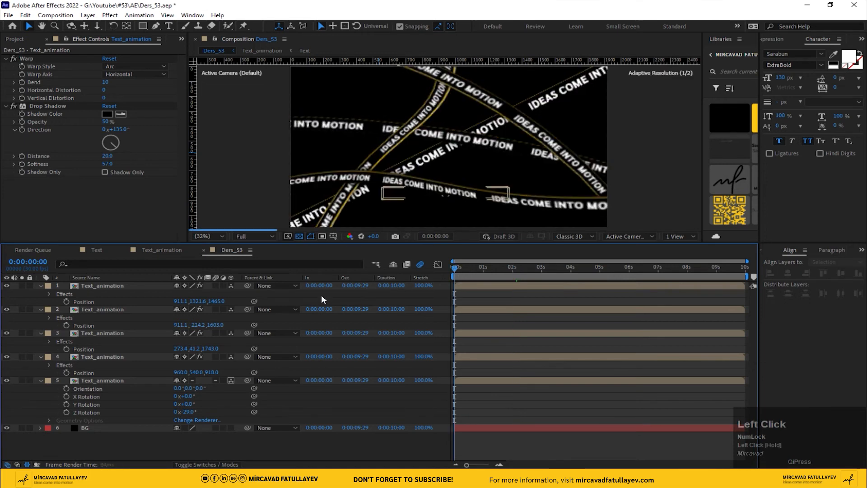
{"action": "key", "text": "space"}
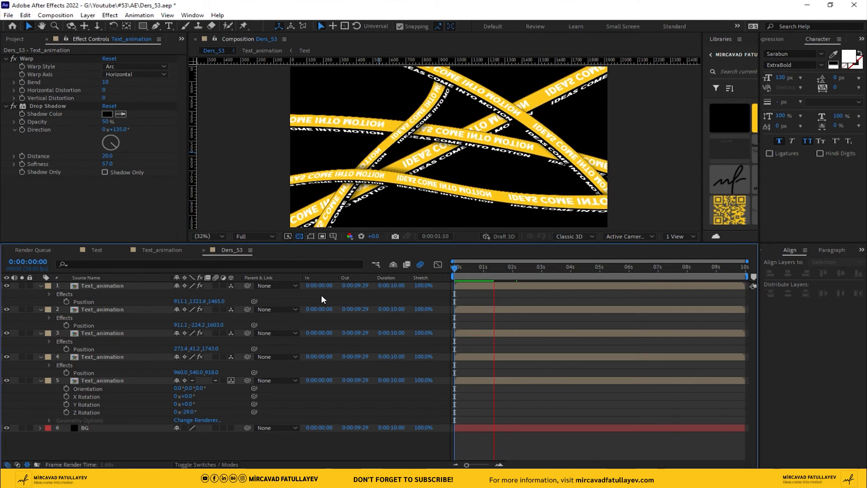
{"action": "left_click", "coordinate": [478, 270]}
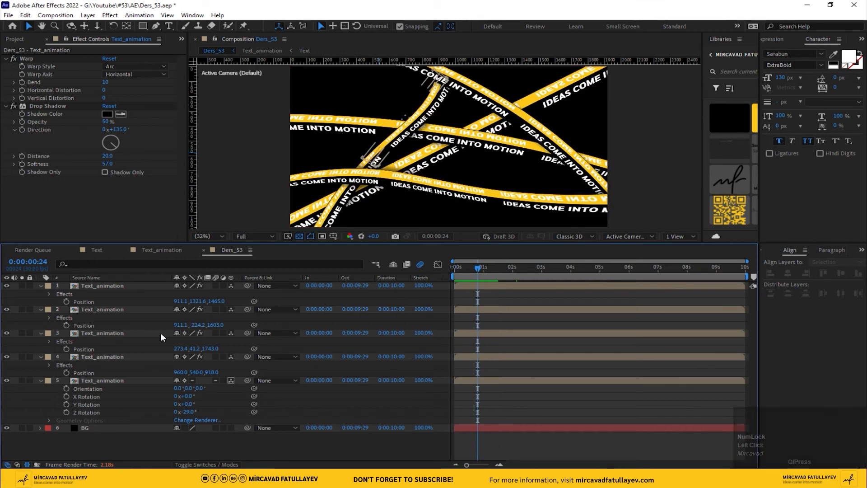
In Text_animation, at 0:00:01:22, set the linked Scale of the fourth layer, the upside-down yellow text, to -100%
{"action": "left_click", "coordinate": [152, 251]}
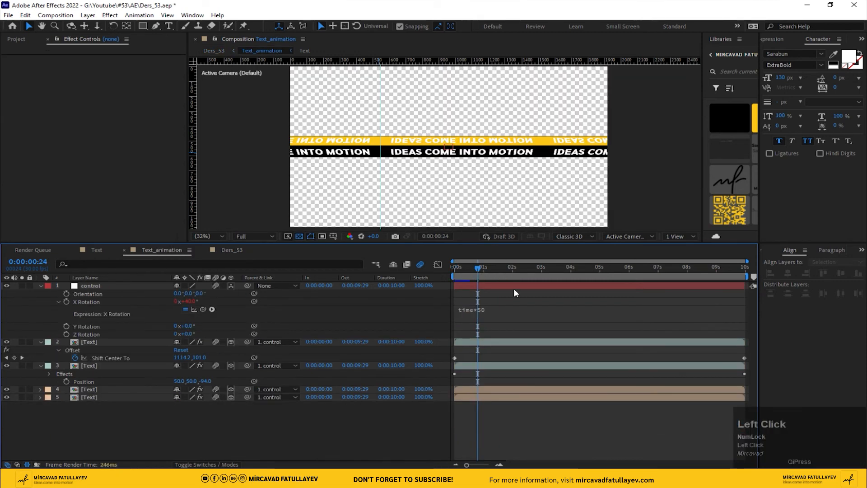
{"action": "left_click_drag", "start_coordinate": [479, 271], "coordinate": [506, 277]}
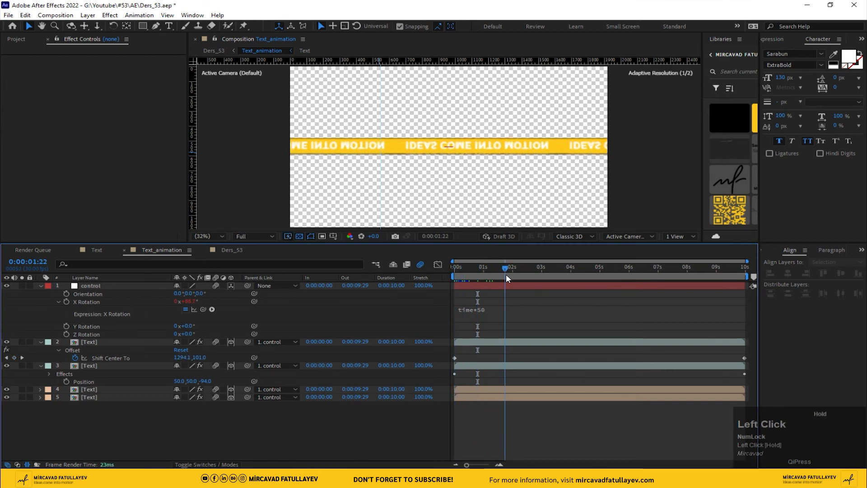
{"action": "left_click", "coordinate": [95, 390]}
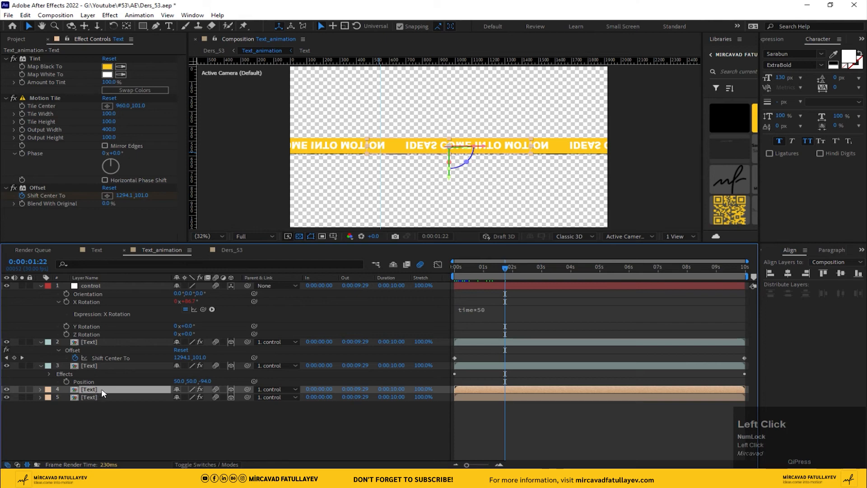
{"action": "key", "text": "s"}
{"action": "left_click", "coordinate": [203, 397]}
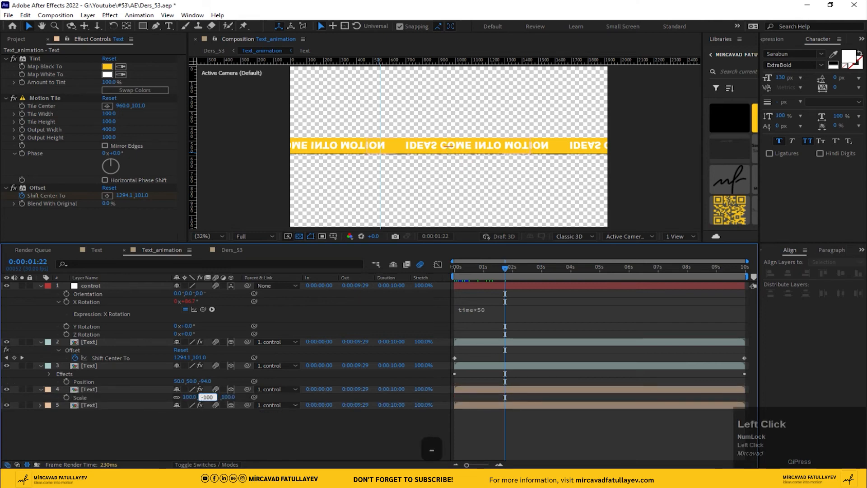
{"action": "type", "text": "-100"}
{"action": "key", "text": "Return"}
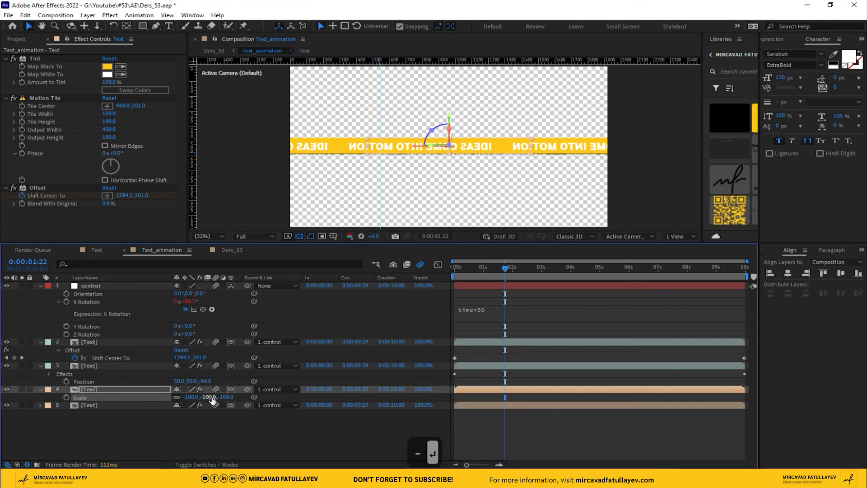
Unlink the fourth layer's Scale dimensions and set only its X Scale to 100%
{"action": "left_click", "coordinate": [176, 397]}
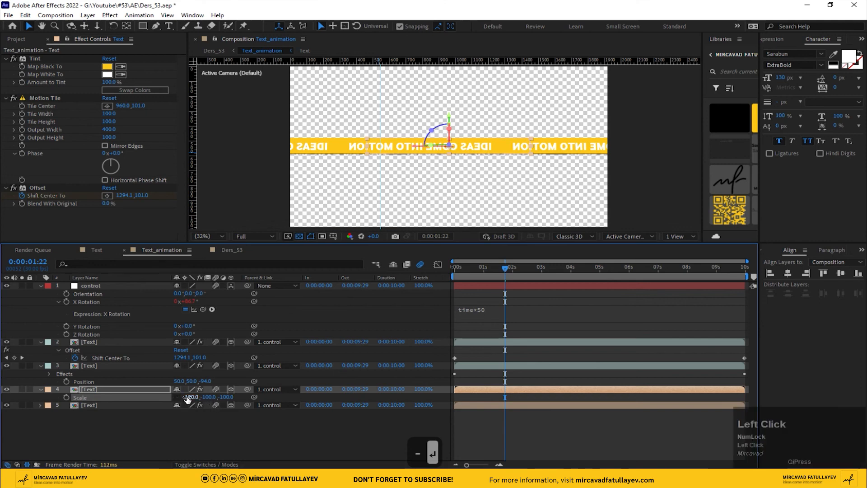
{"action": "type", "text": "100"}
{"action": "key", "text": "Return"}
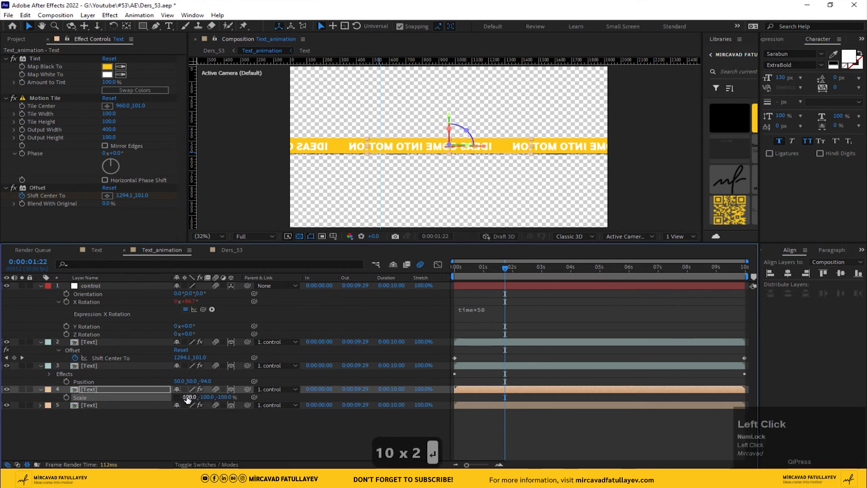
{"action": "left_click", "coordinate": [233, 432]}
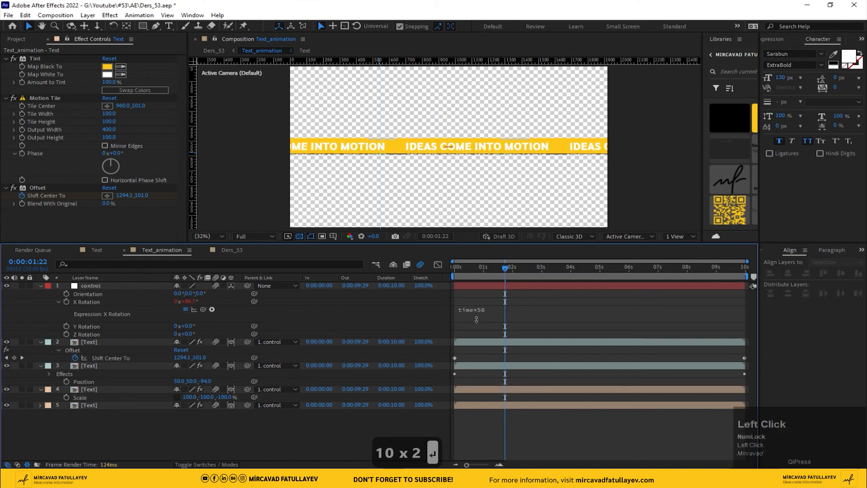
At 0:00:03:25, flip the second layer's upside-down black-band text with a Y Scale of -100%, and check the rotation through the last frame
{"action": "left_click", "coordinate": [101, 405]}
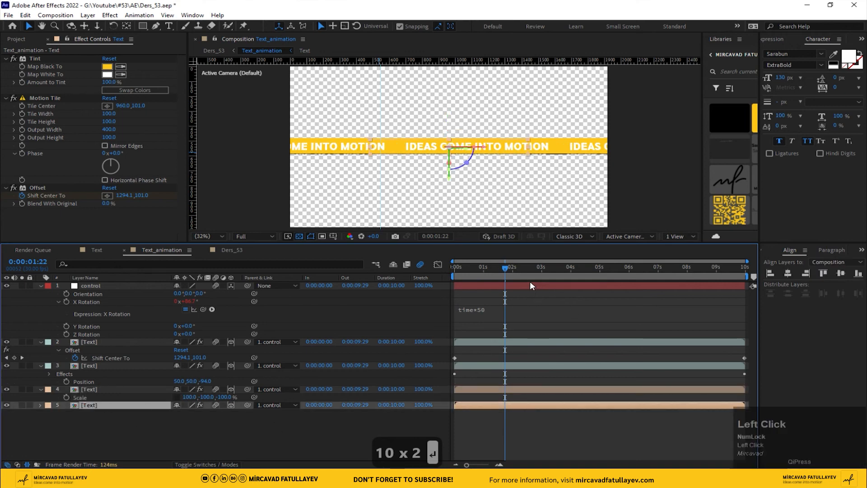
{"action": "left_click_drag", "start_coordinate": [514, 271], "coordinate": [566, 288]}
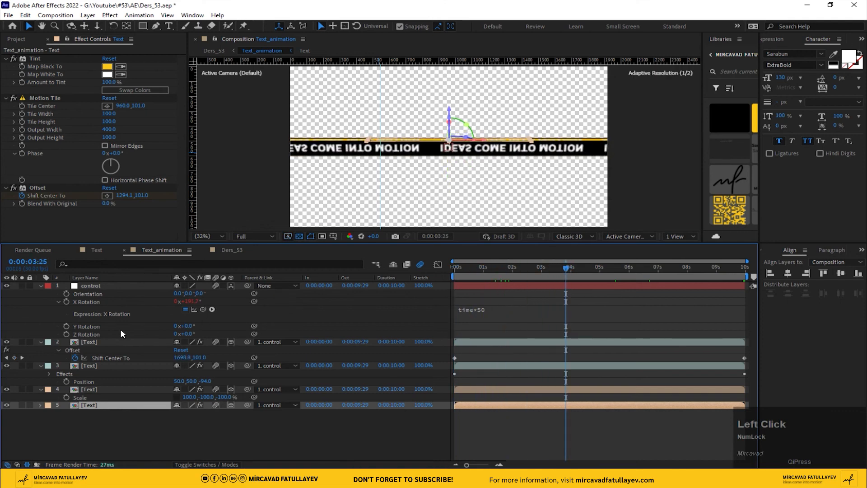
{"action": "left_click", "coordinate": [96, 346]}
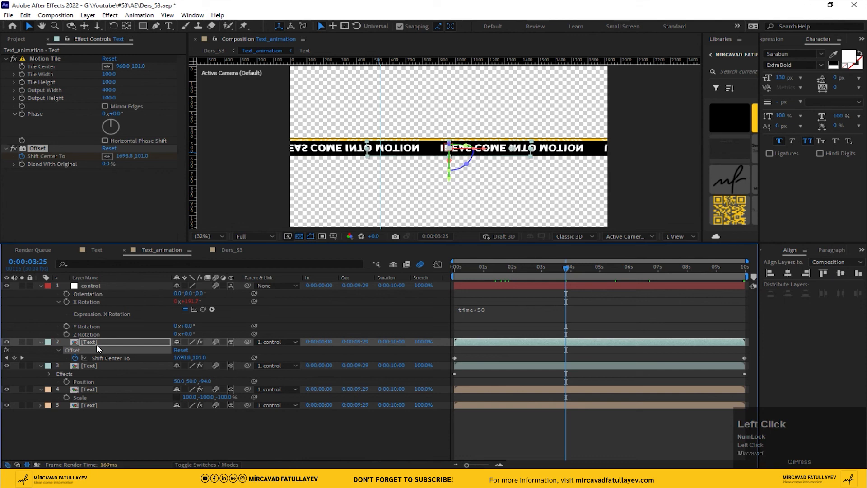
{"action": "key", "text": "s"}
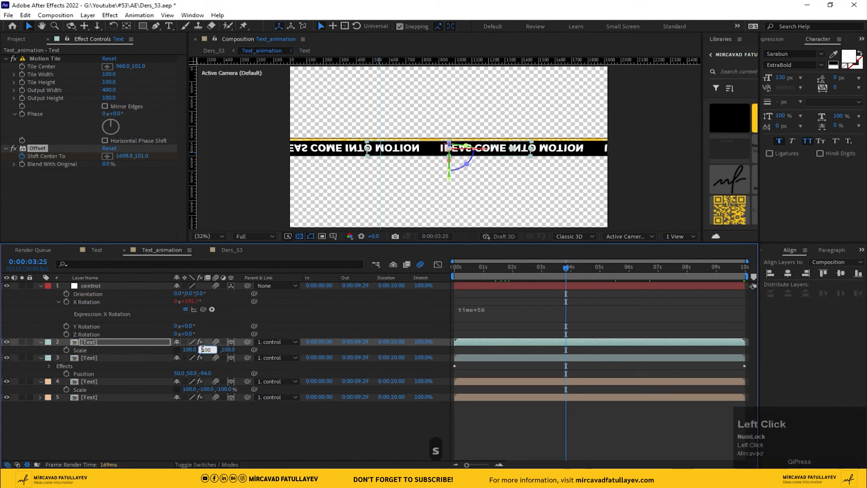
{"action": "type", "text": "-"}
{"action": "key", "text": "Return"}
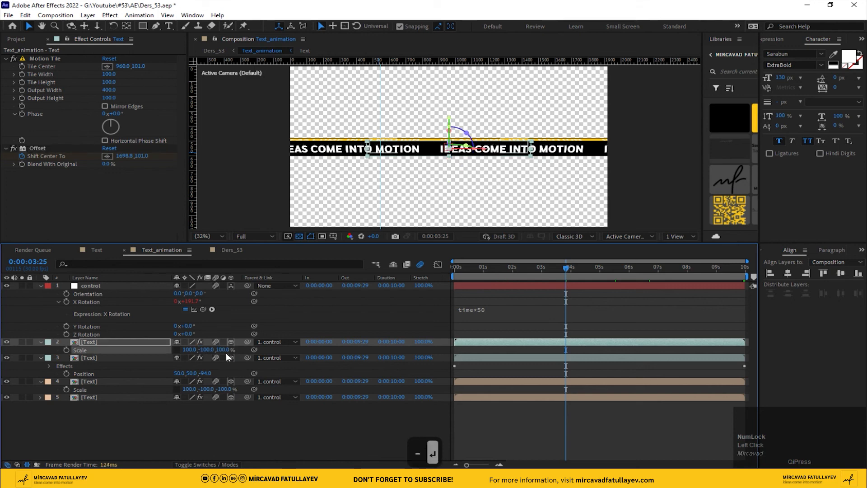
{"action": "left_click", "coordinate": [277, 431]}
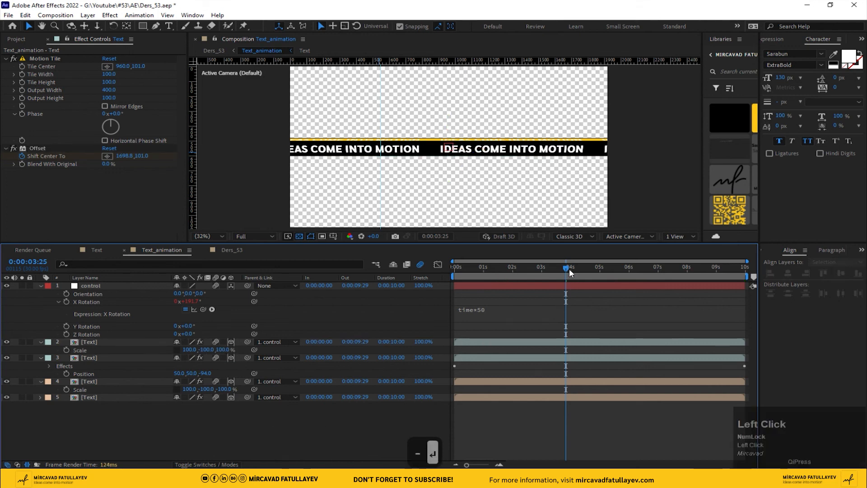
{"action": "left_click_drag", "start_coordinate": [569, 269], "coordinate": [759, 275]}
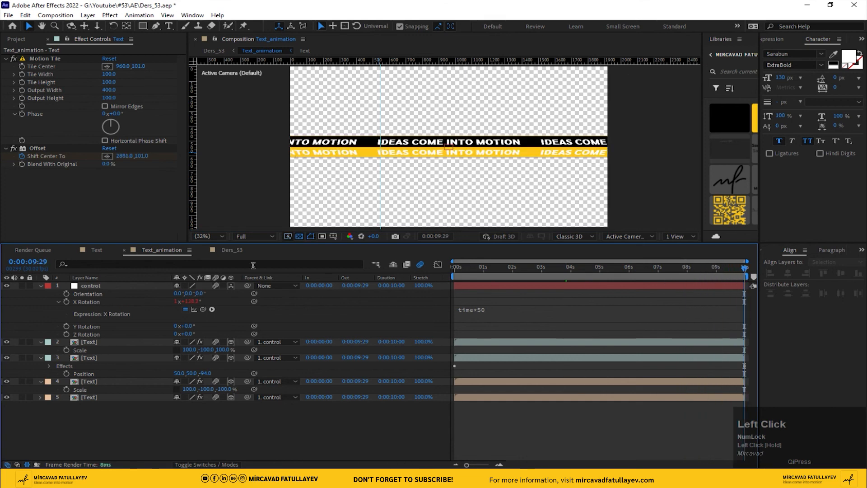
In Ders_53, enable motion blur on all layers including BG, and save the project
{"action": "left_click", "coordinate": [232, 250]}
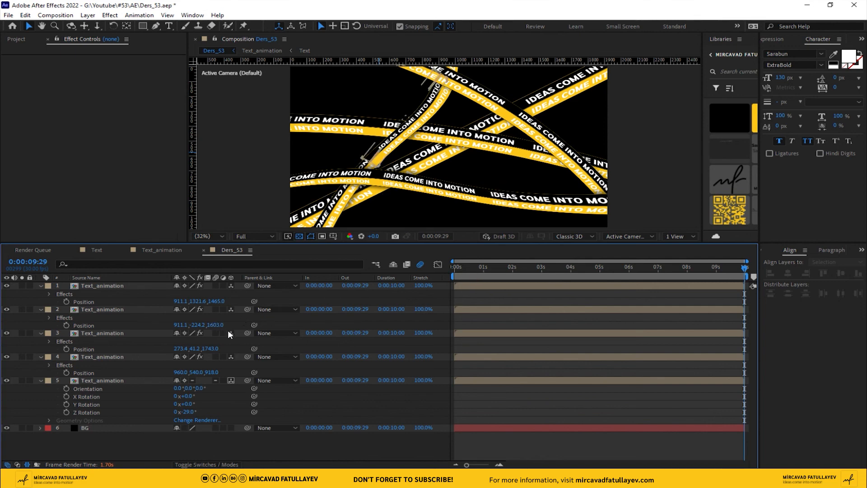
{"action": "key", "text": "ctrl+a"}
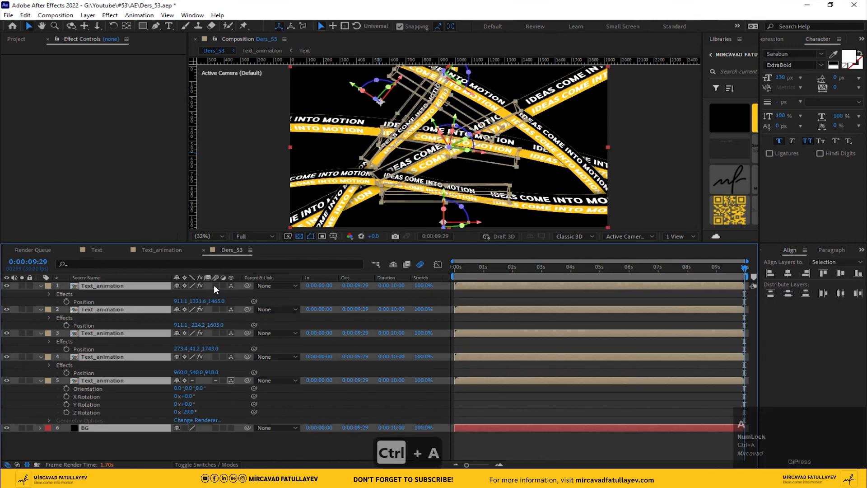
{"action": "left_click", "coordinate": [215, 286]}
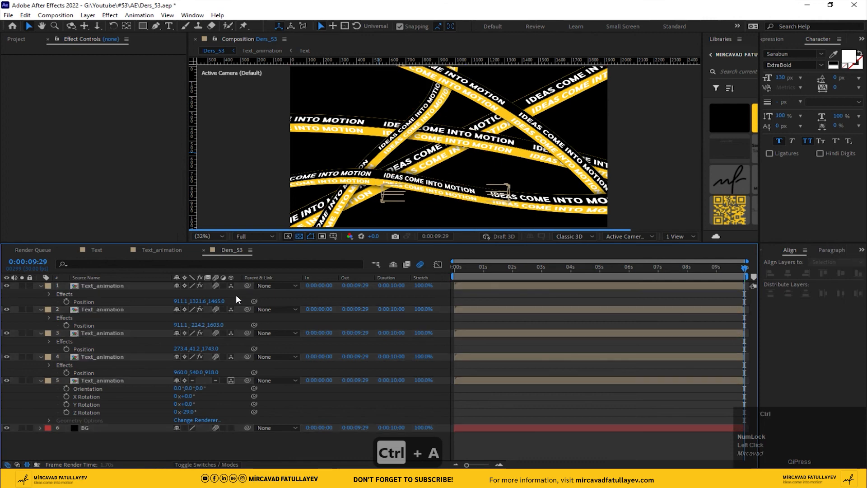
{"action": "key", "text": "ctrl+s"}
Preview the Ders_53 animation with motion blur from the first frame
{"action": "left_click_drag", "start_coordinate": [462, 270], "coordinate": [338, 282]}
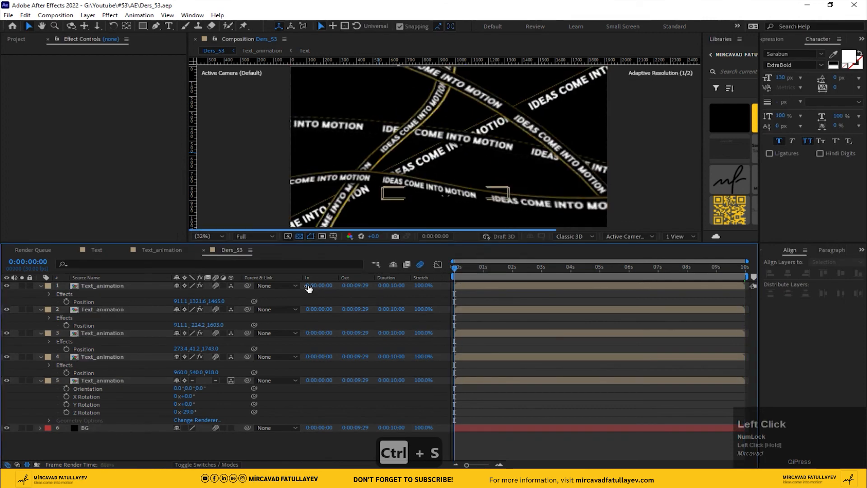
{"action": "key", "text": "0"}
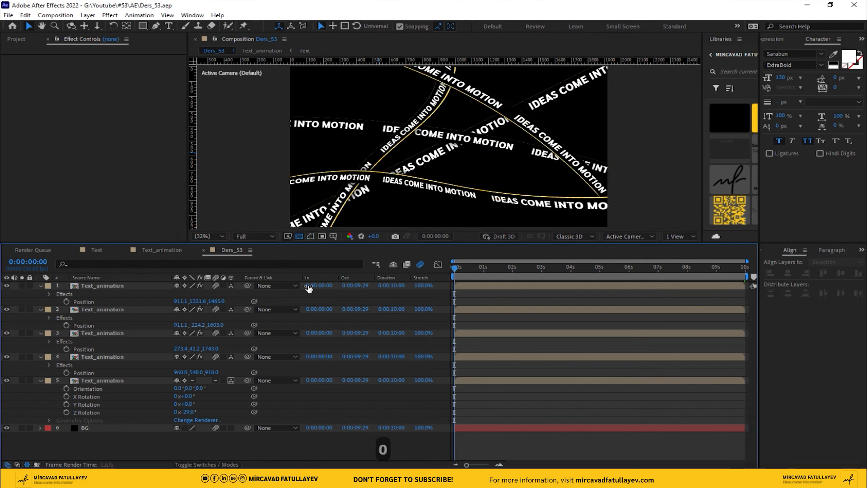